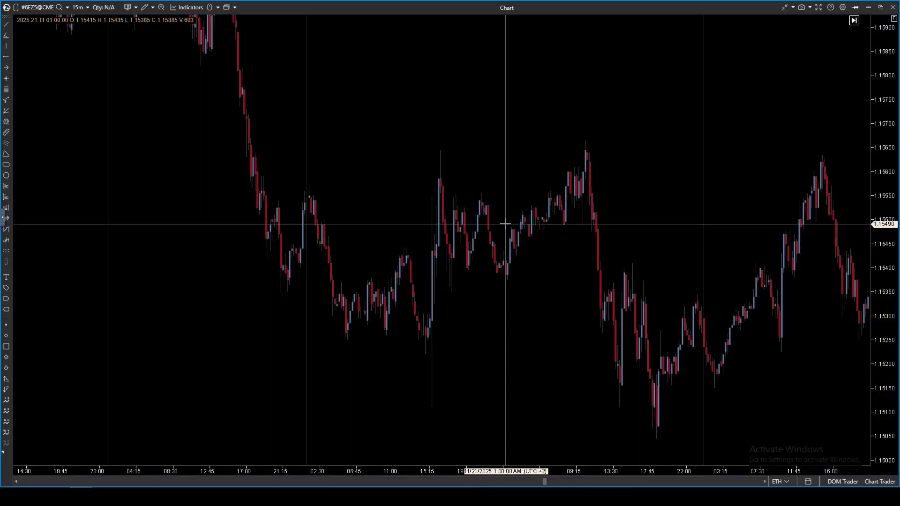
# - Examine the bid/ask footprint clusters of the 24 November session on the 15-minute chart at a readable size
pyautogui.scroll(-5, 582, 220)
pyautogui.scroll(6, 608, 193)
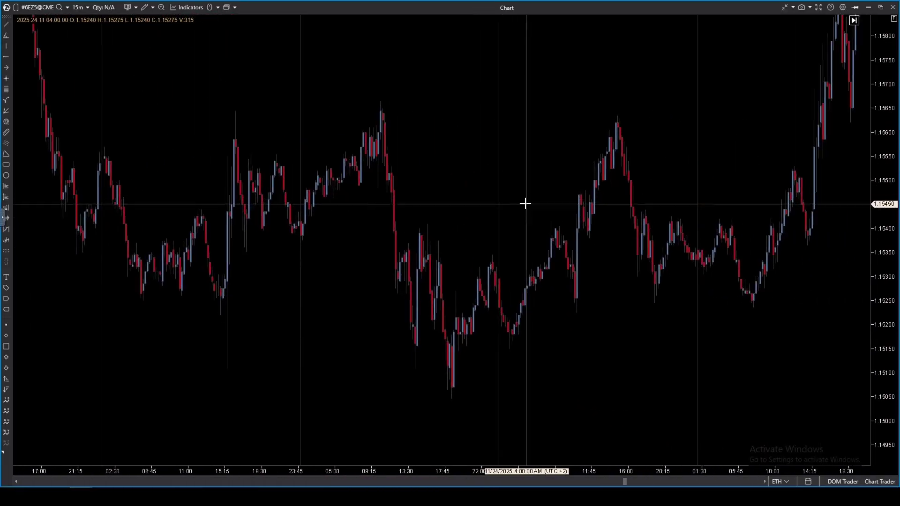
pyautogui.scroll(4, 556, 236)
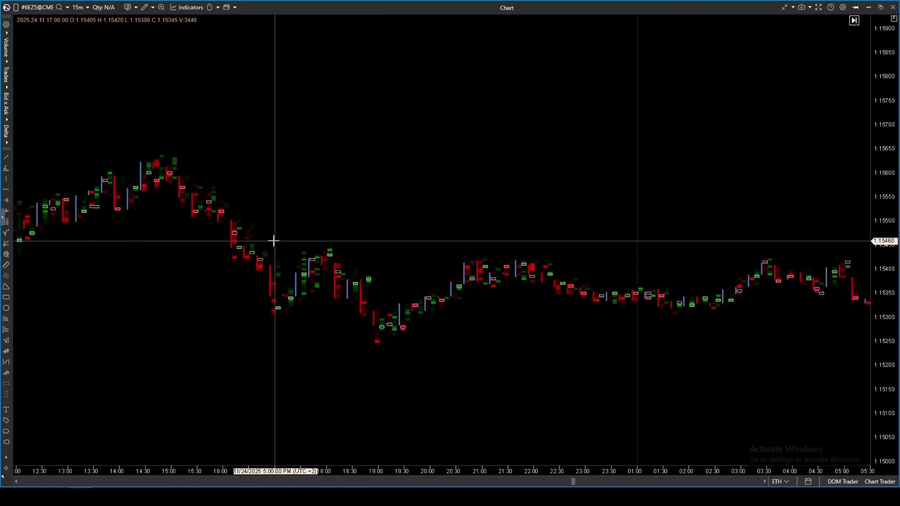
pyautogui.scroll(6, 695, 213)
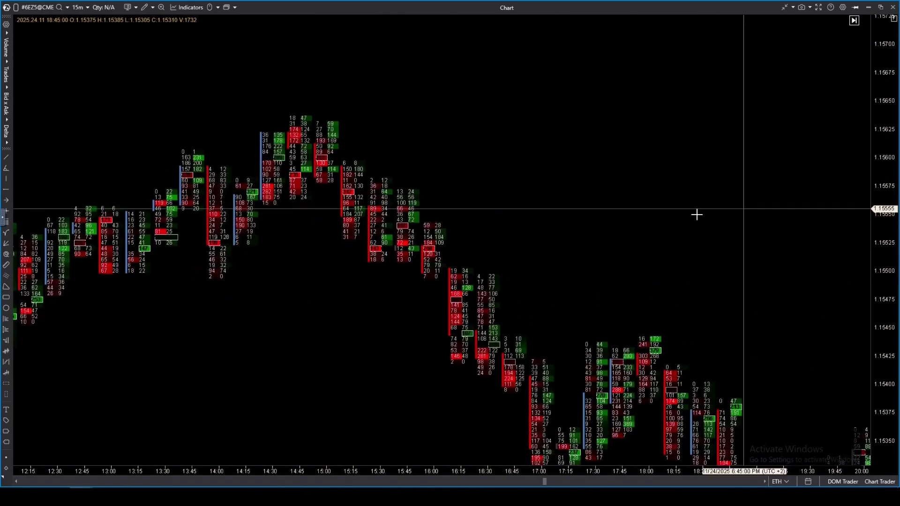
pyautogui.moveTo(586, 259); pyautogui.dragTo(518, 266)
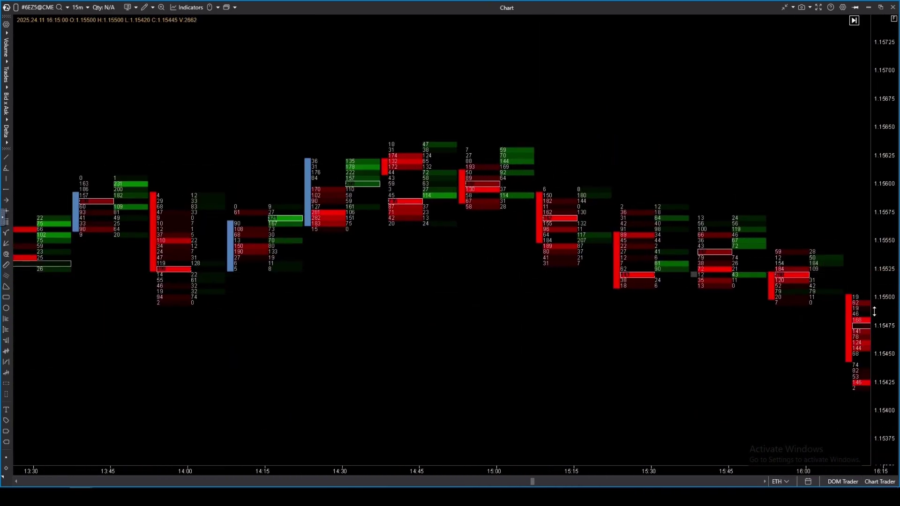
pyautogui.moveTo(874, 313); pyautogui.dragTo(887, 232)
pyautogui.moveTo(695, 278); pyautogui.dragTo(562, 221)
pyautogui.moveTo(644, 302); pyautogui.dragTo(557, 252)
pyautogui.scroll(-8, 557, 252)
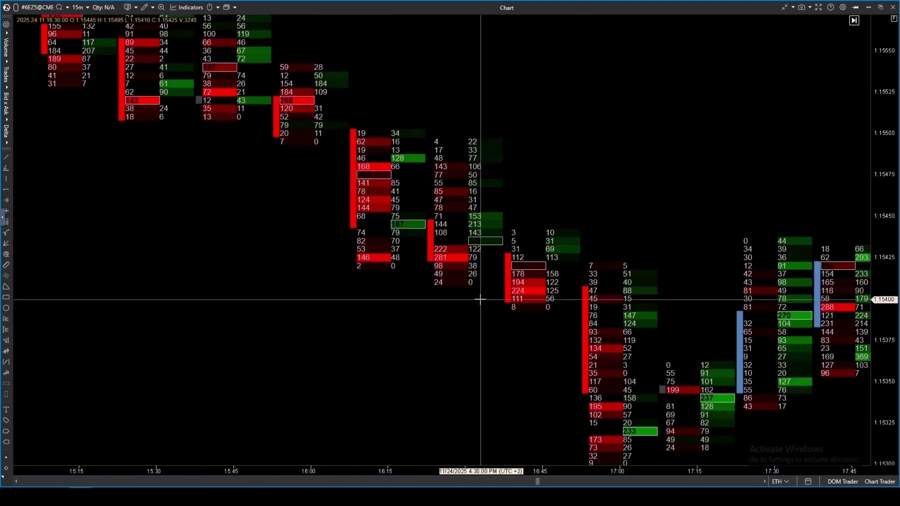
pyautogui.scroll(-3, 384, 255)
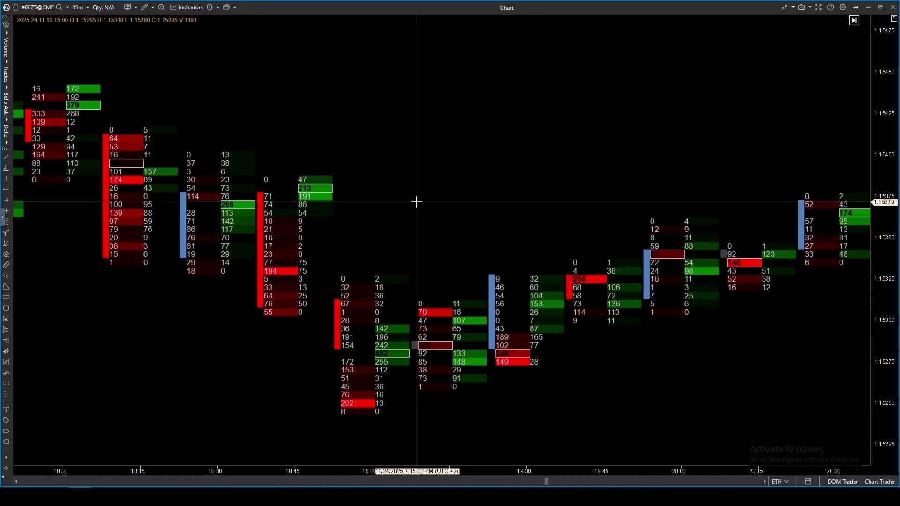
pyautogui.moveTo(241, 131); pyautogui.dragTo(640, 185)
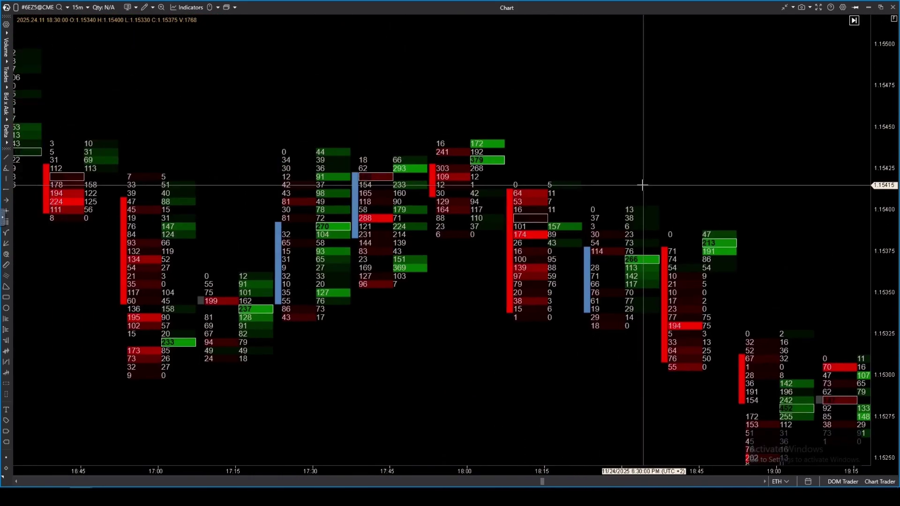
# - Review the Volume, Trades, Bid x Ask and Delta cluster display options and switch the chart clusters to Volume
pyautogui.click(5, 55)
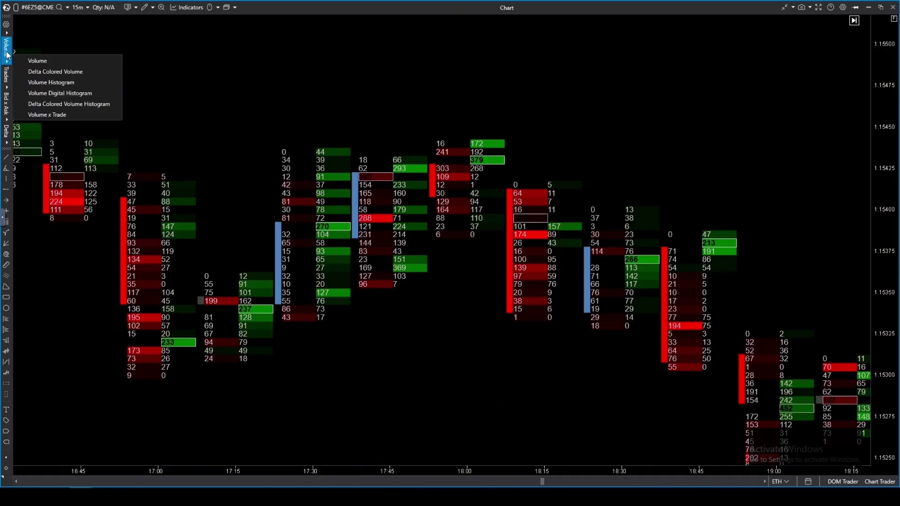
pyautogui.click(7, 83)
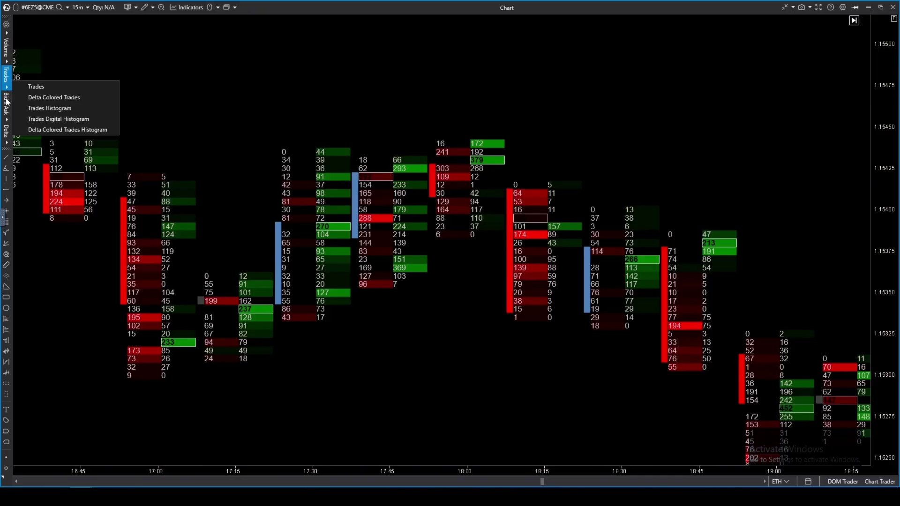
pyautogui.click(6, 102)
pyautogui.click(6, 134)
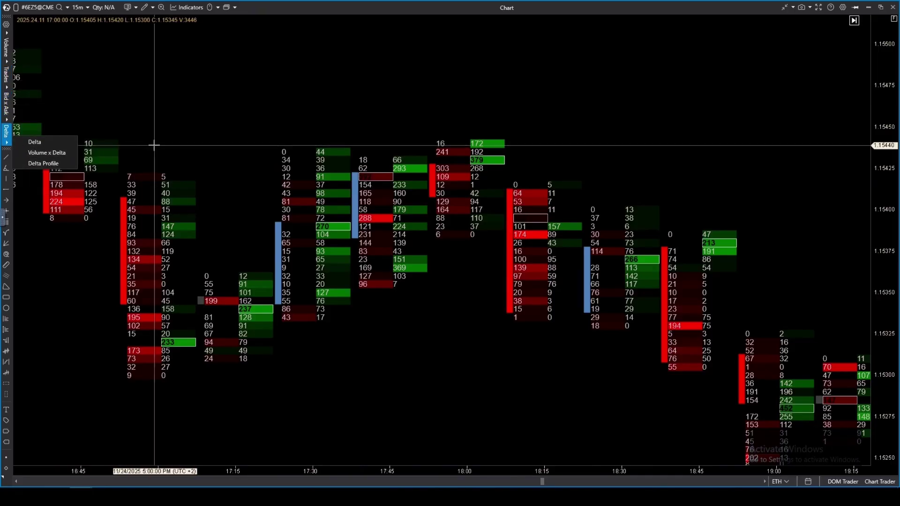
pyautogui.click(220, 142)
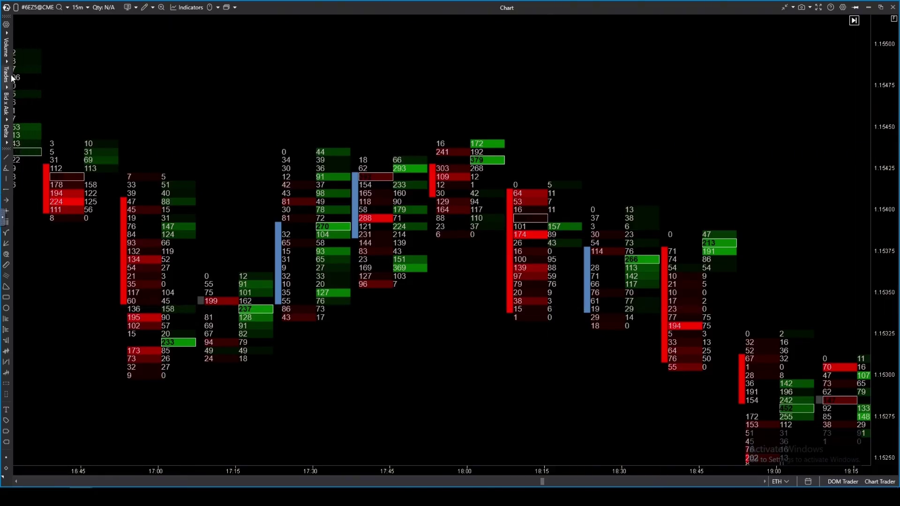
pyautogui.click(6, 47)
pyautogui.click(70, 72)
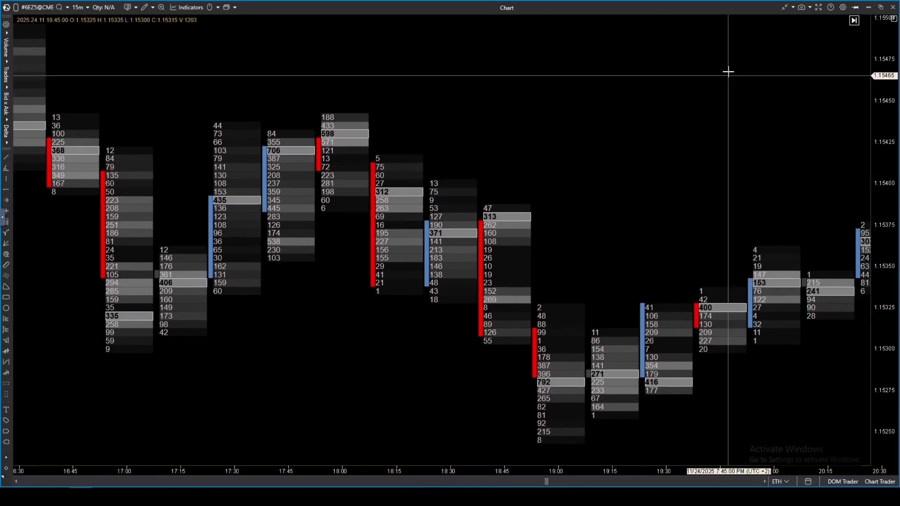
# - Set the proportion mode in the chart's cluster settings to Visible region and close the settings
pyautogui.click(842, 7)
pyautogui.moveTo(484, 111); pyautogui.dragTo(728, 47)
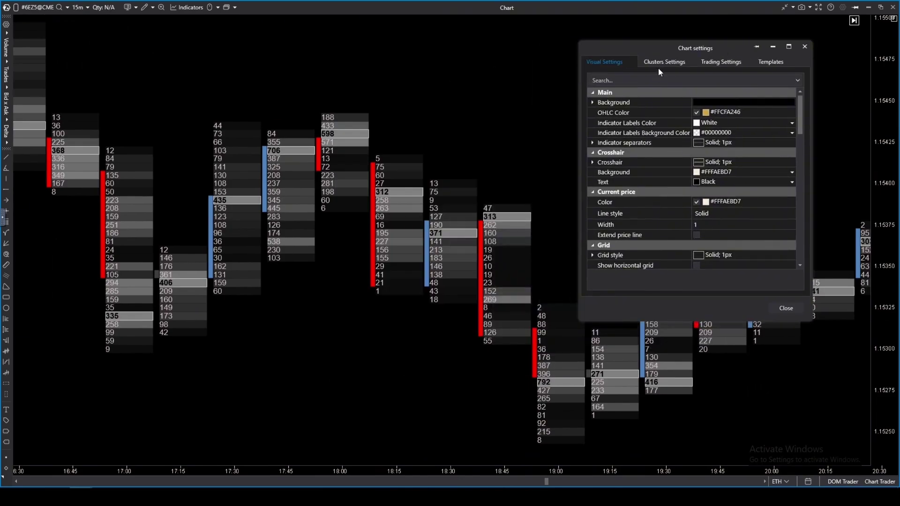
pyautogui.click(661, 63)
pyautogui.scroll(-1, 626, 154)
pyautogui.scroll(1, 660, 132)
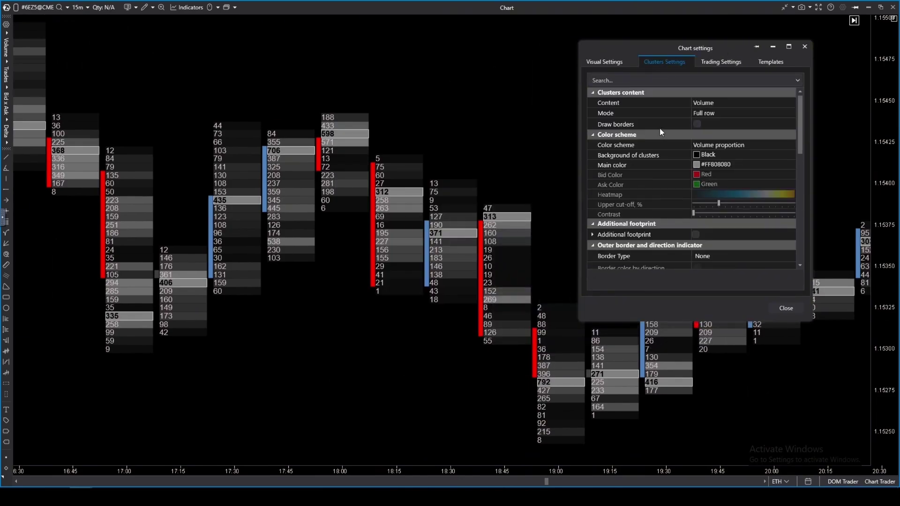
pyautogui.scroll(-8, 666, 188)
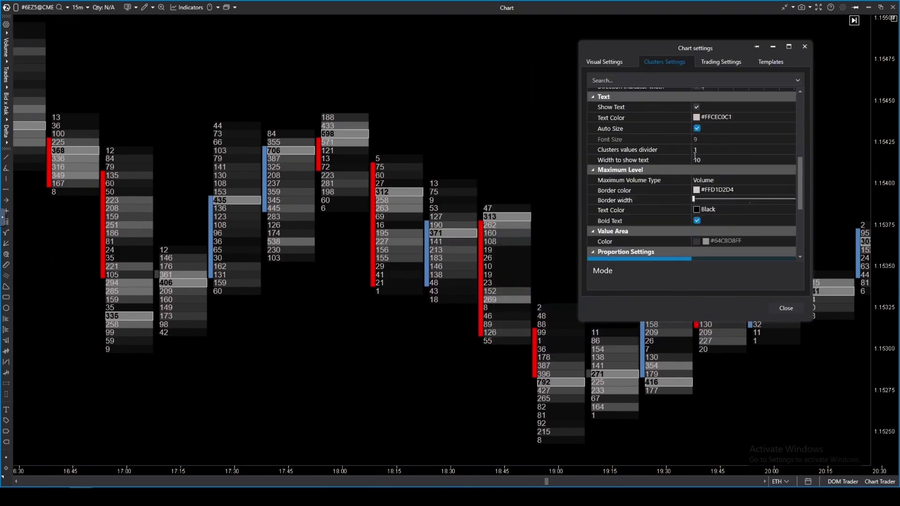
pyautogui.scroll(-1, 675, 164)
pyautogui.click(710, 173)
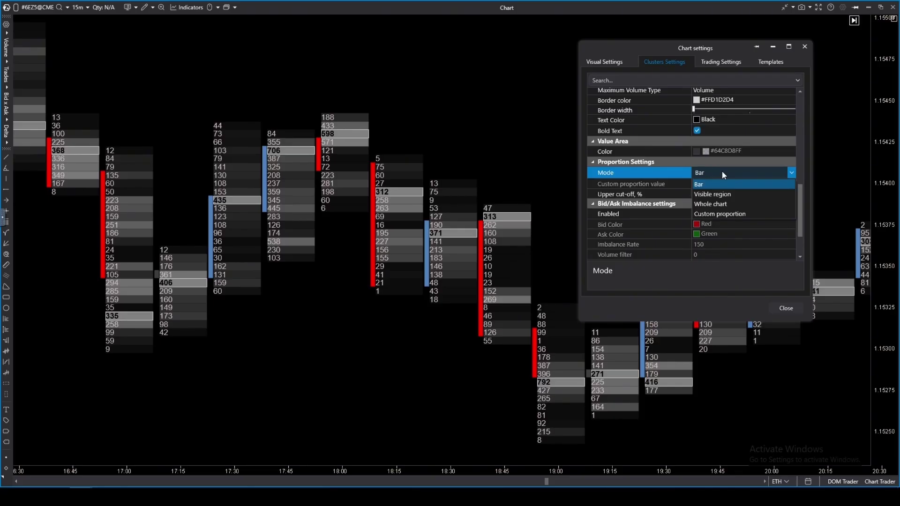
pyautogui.click(722, 174)
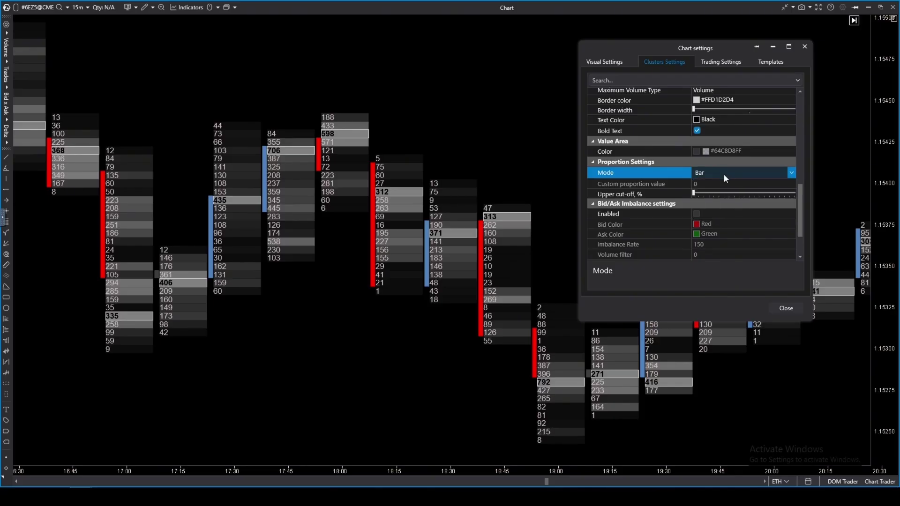
pyautogui.click(724, 173)
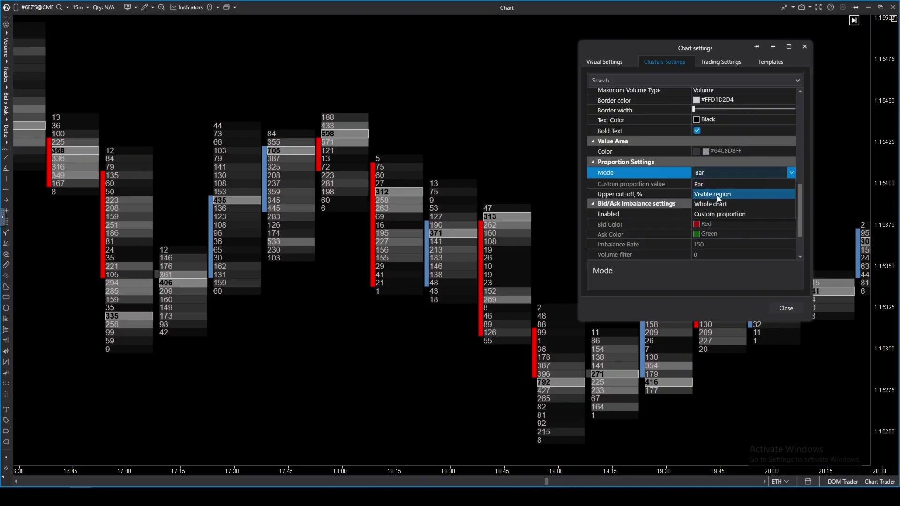
pyautogui.click(717, 195)
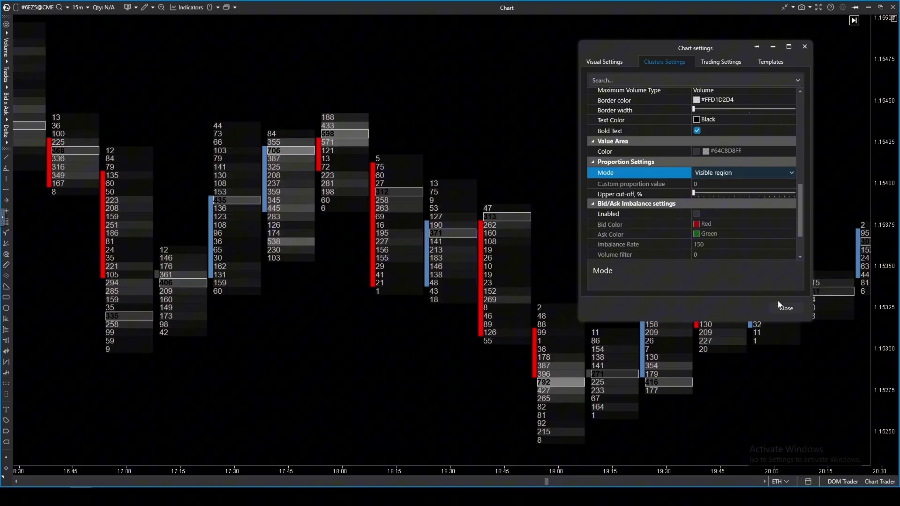
pyautogui.click(783, 309)
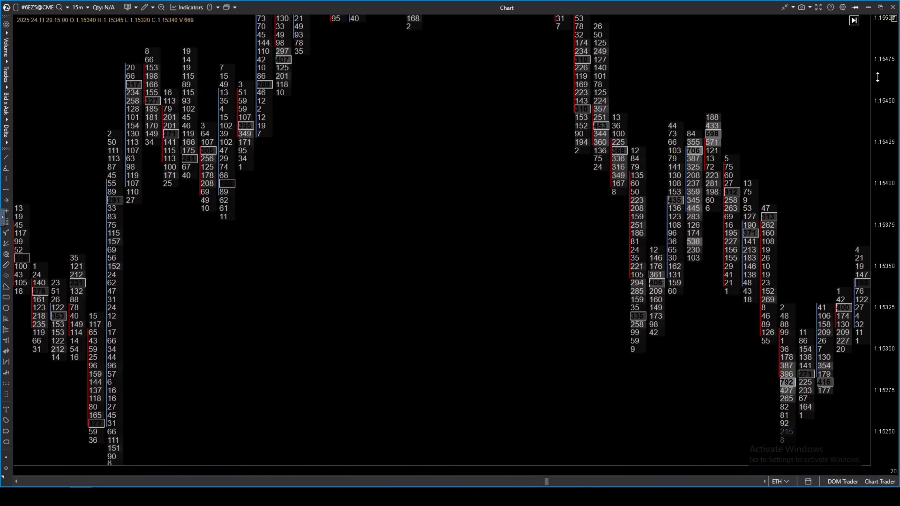
# - Compare the cluster shading by switching the proportion mode to Bar and back to Visible region
pyautogui.moveTo(877, 77); pyautogui.dragTo(861, 331)
pyautogui.moveTo(598, 276); pyautogui.dragTo(445, 304)
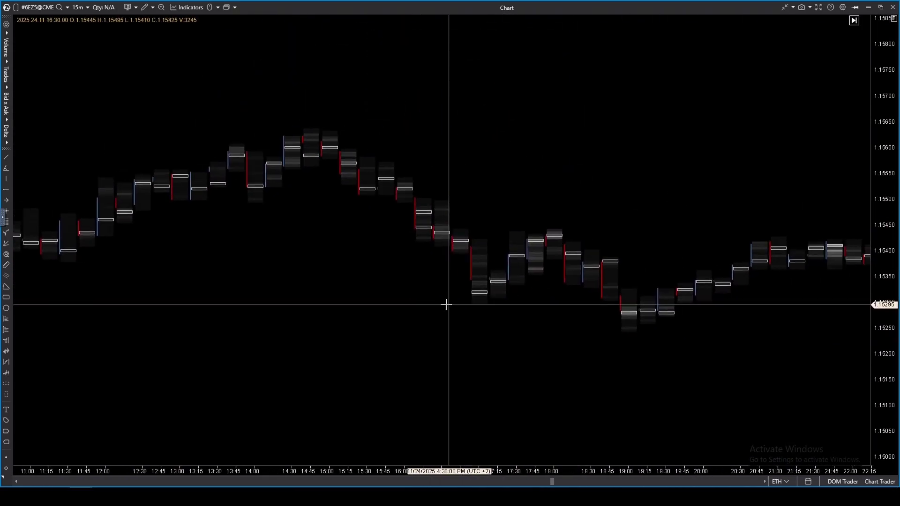
pyautogui.click(843, 7)
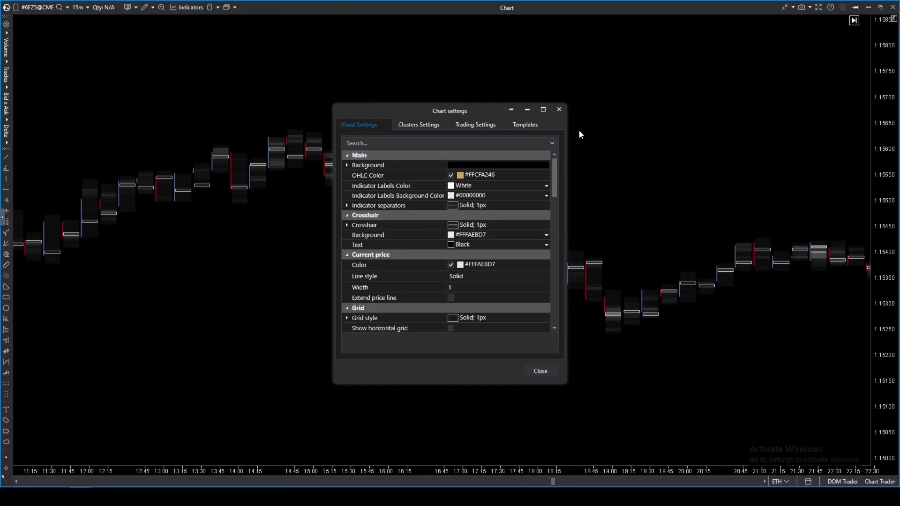
pyautogui.moveTo(459, 110); pyautogui.dragTo(237, 198)
pyautogui.scroll(-3, 201, 322)
pyautogui.click(196, 211)
pyautogui.scroll(-5, 189, 293)
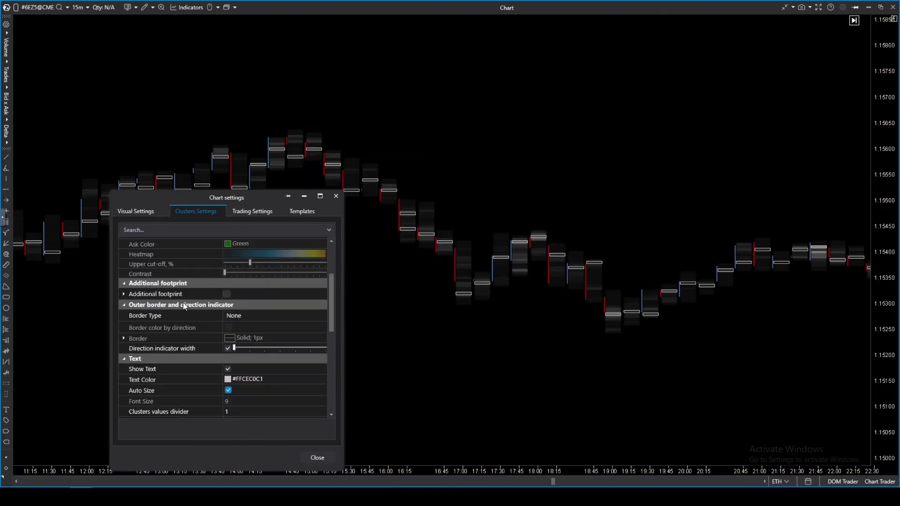
pyautogui.click(244, 300)
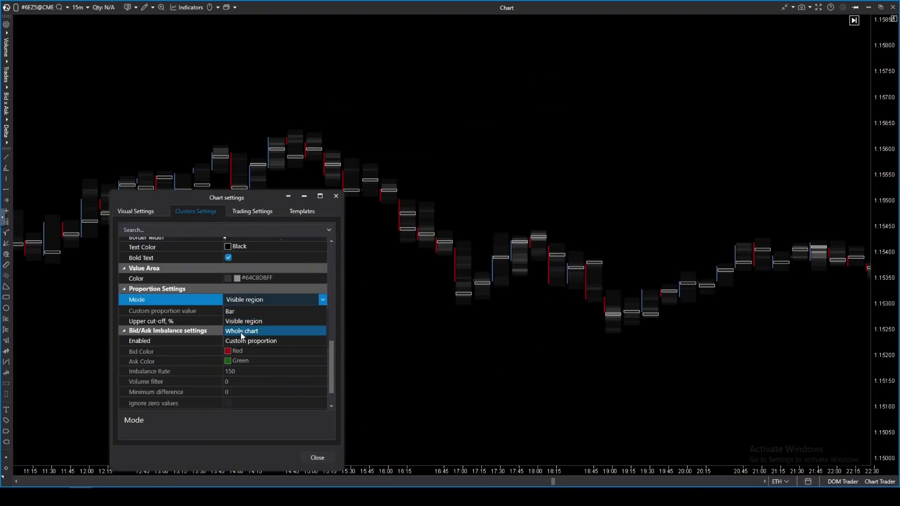
pyautogui.click(241, 312)
pyautogui.click(237, 302)
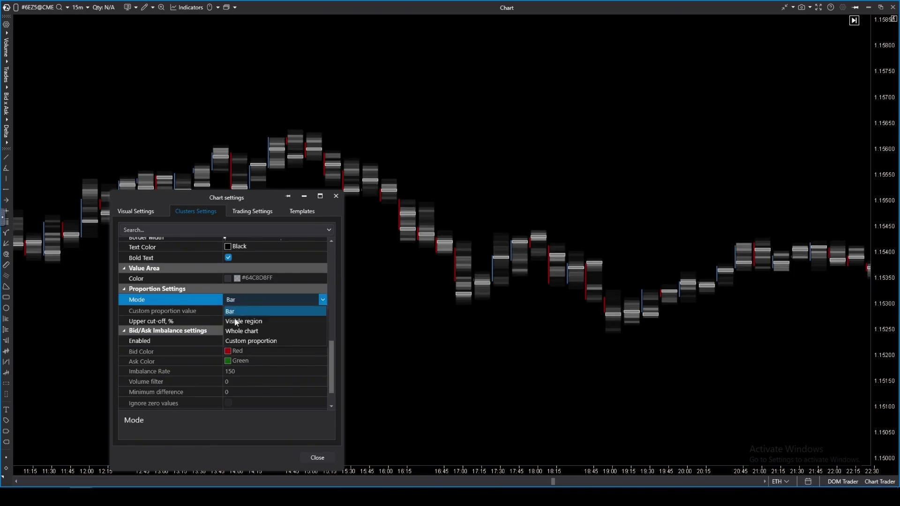
pyautogui.click(241, 317)
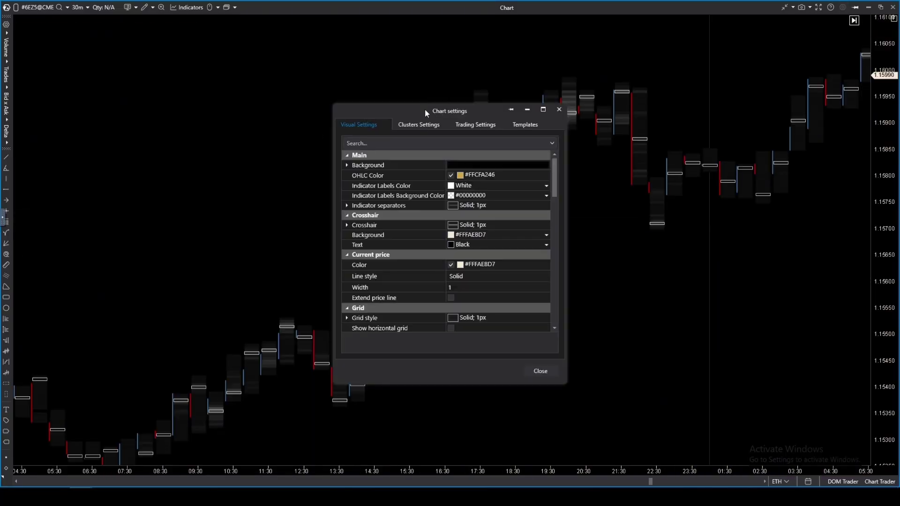
# - Set the clusters' background to transparent #00FFFFFF and their main color to light blue #FF9ACCFF in the cluster settings
pyautogui.moveTo(425, 110); pyautogui.dragTo(149, 46)
pyautogui.click(142, 60)
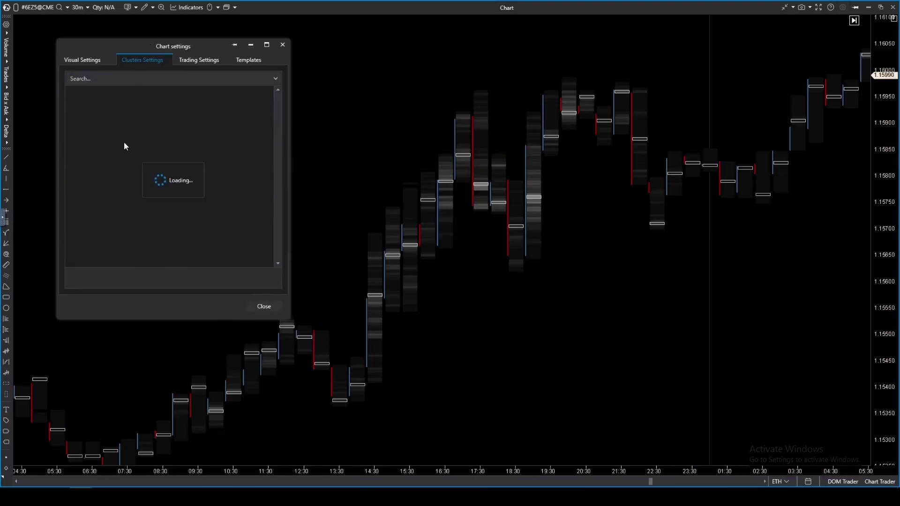
pyautogui.click(183, 164)
pyautogui.click(207, 202)
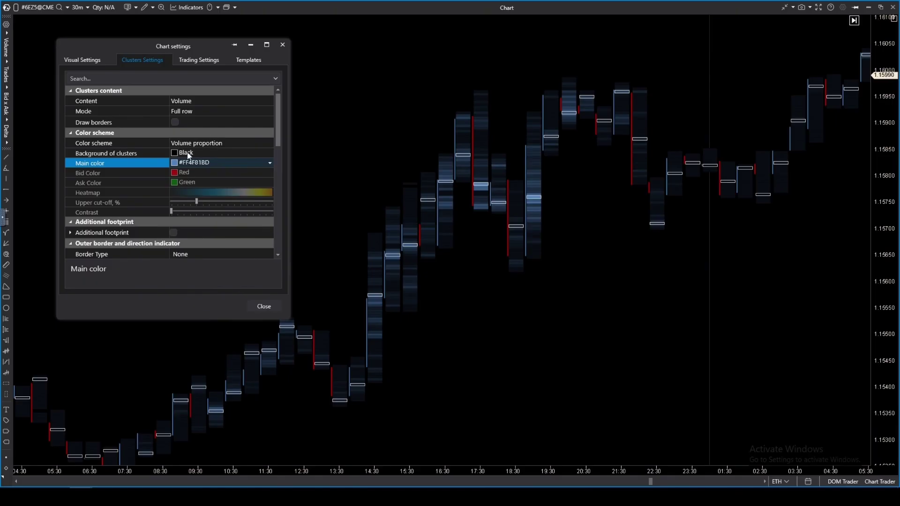
pyautogui.click(190, 154)
pyautogui.click(187, 173)
pyautogui.click(197, 163)
pyautogui.click(207, 214)
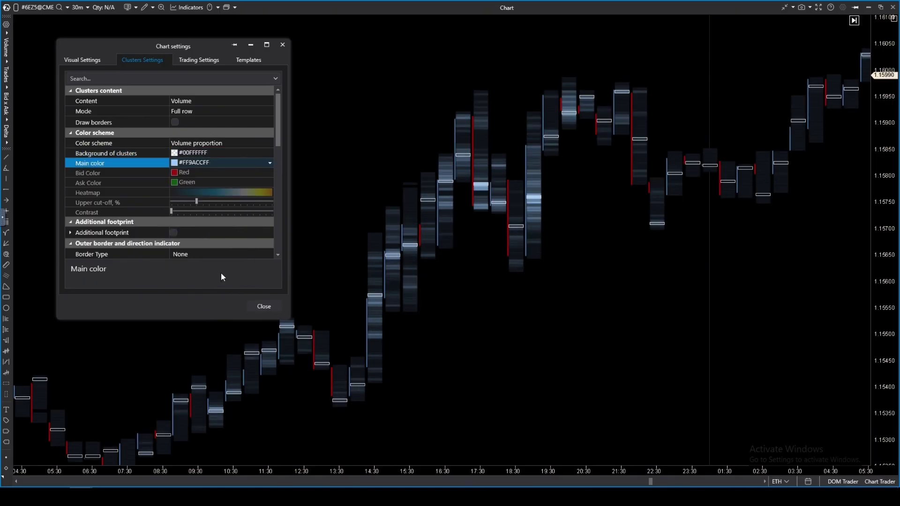
pyautogui.click(266, 308)
# - Inspect the volume clusters through 26 November and set their color scheme to Heatmap by volume
pyautogui.moveTo(359, 227); pyautogui.dragTo(246, 242)
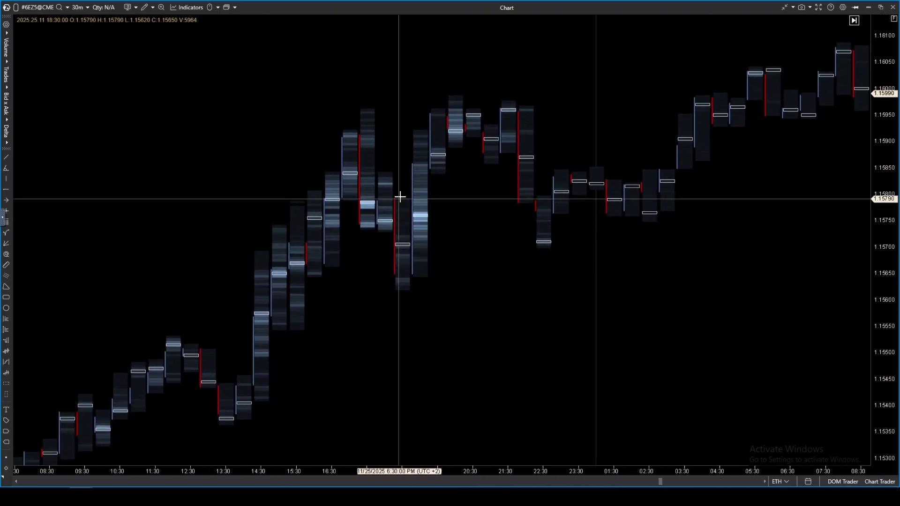
pyautogui.moveTo(428, 196); pyautogui.dragTo(106, 226)
pyautogui.moveTo(724, 233); pyautogui.dragTo(663, 259)
pyautogui.moveTo(741, 288); pyautogui.dragTo(553, 292)
pyautogui.scroll(-2, 429, 183)
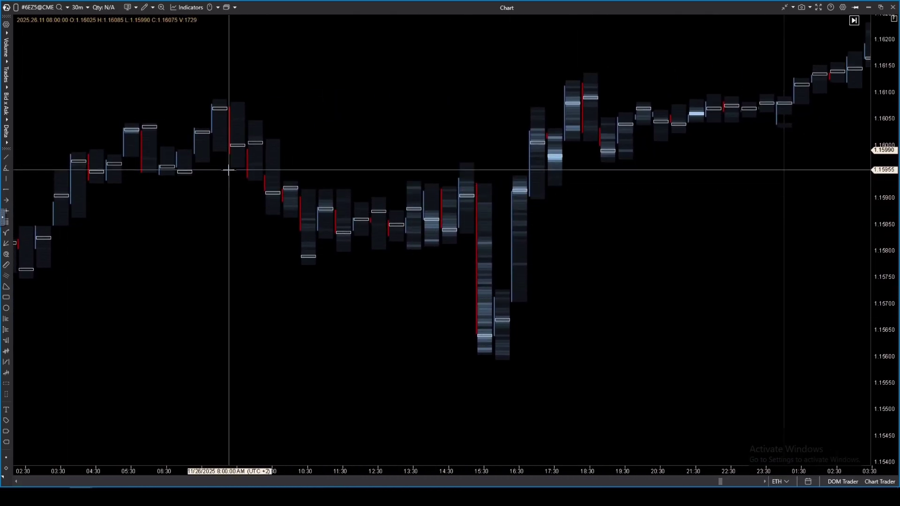
pyautogui.moveTo(224, 169); pyautogui.dragTo(465, 204)
pyautogui.click(843, 7)
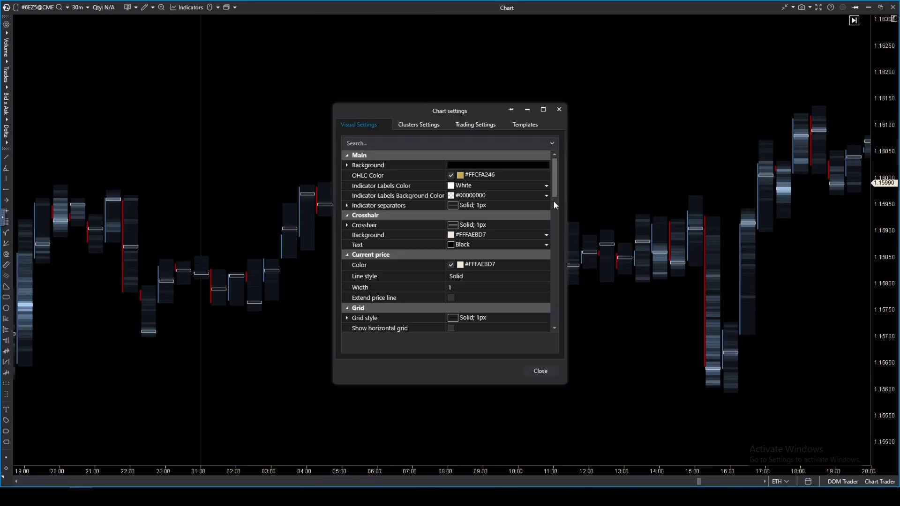
pyautogui.click(422, 124)
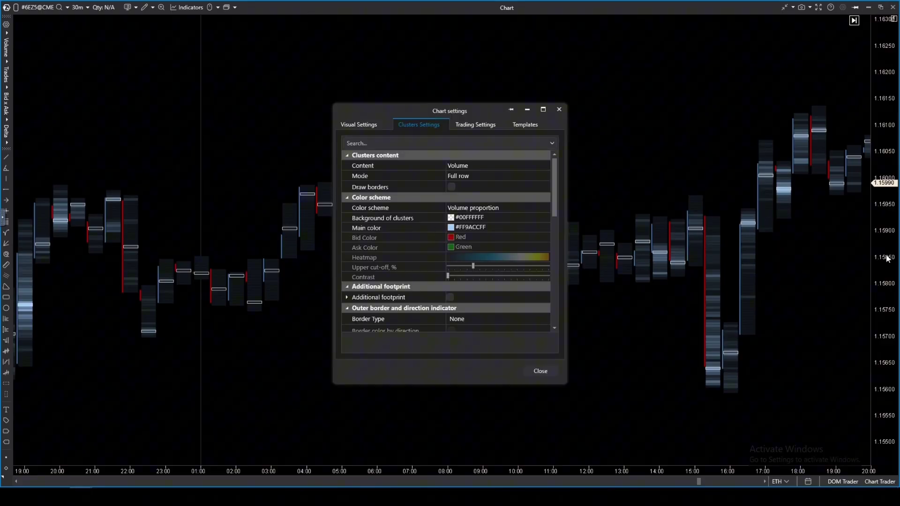
pyautogui.click(462, 208)
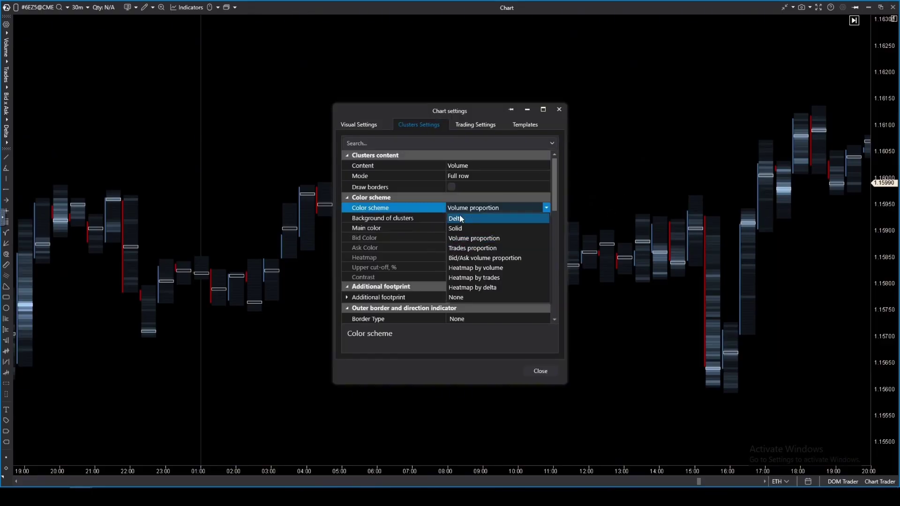
pyautogui.click(462, 268)
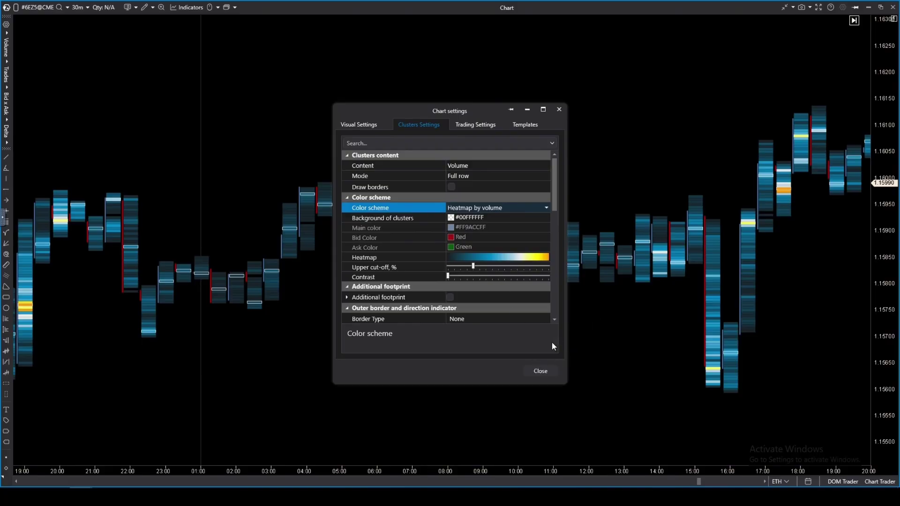
# - Close the chart settings and examine the volume heatmap clusters back to 21 November
pyautogui.click(544, 368)
pyautogui.moveTo(409, 307); pyautogui.dragTo(767, 240)
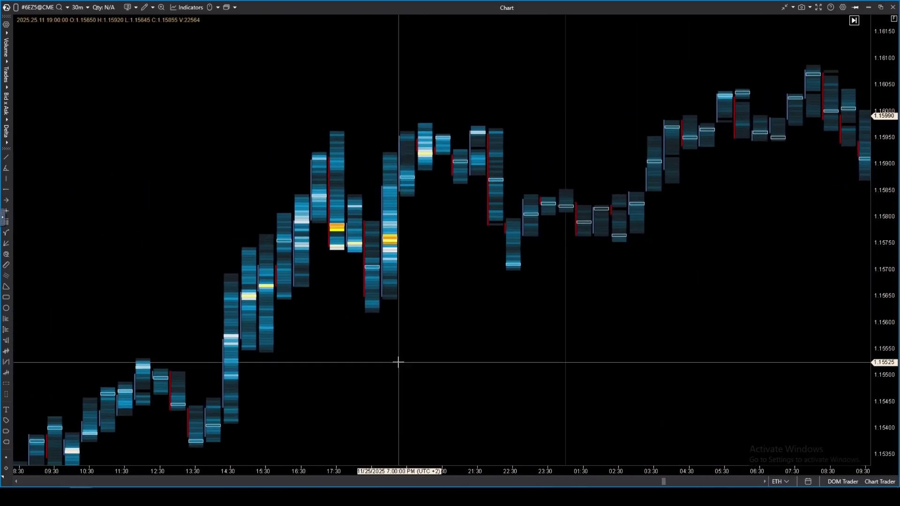
pyautogui.moveTo(378, 352); pyautogui.dragTo(824, 174)
pyautogui.moveTo(233, 275); pyautogui.dragTo(739, 275)
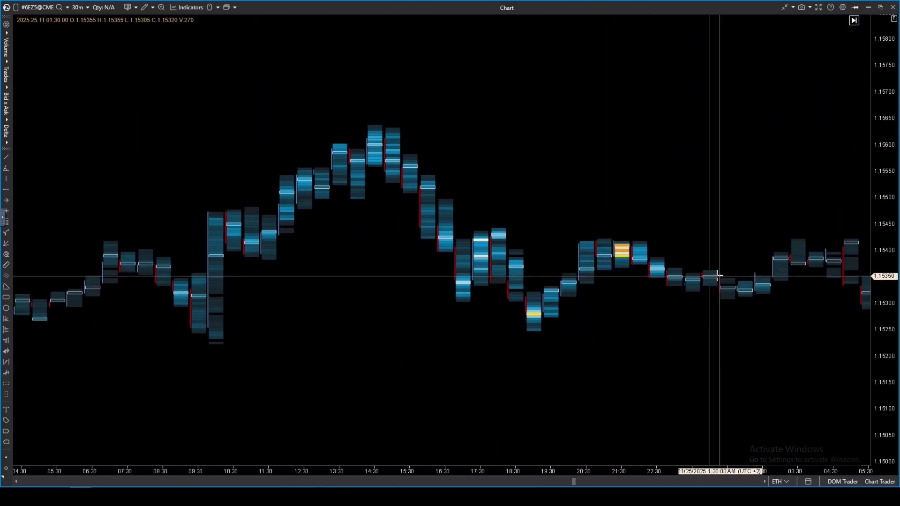
pyautogui.moveTo(476, 243); pyautogui.dragTo(663, 255)
pyautogui.moveTo(375, 235); pyautogui.dragTo(800, 269)
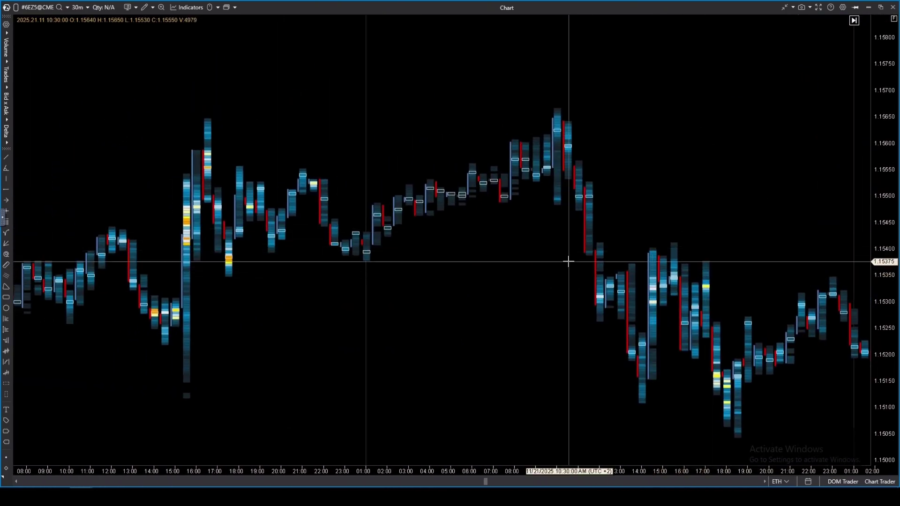
pyautogui.scroll(6, 568, 261)
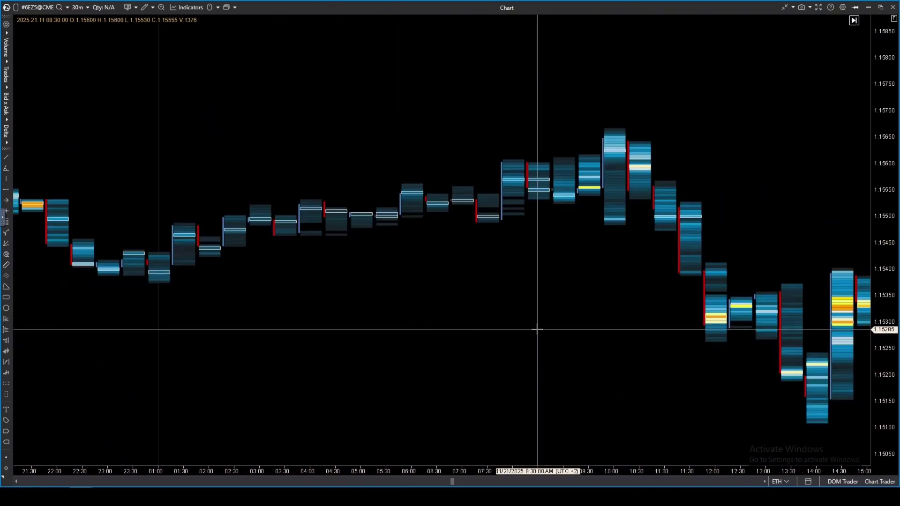
pyautogui.scroll(5, 672, 241)
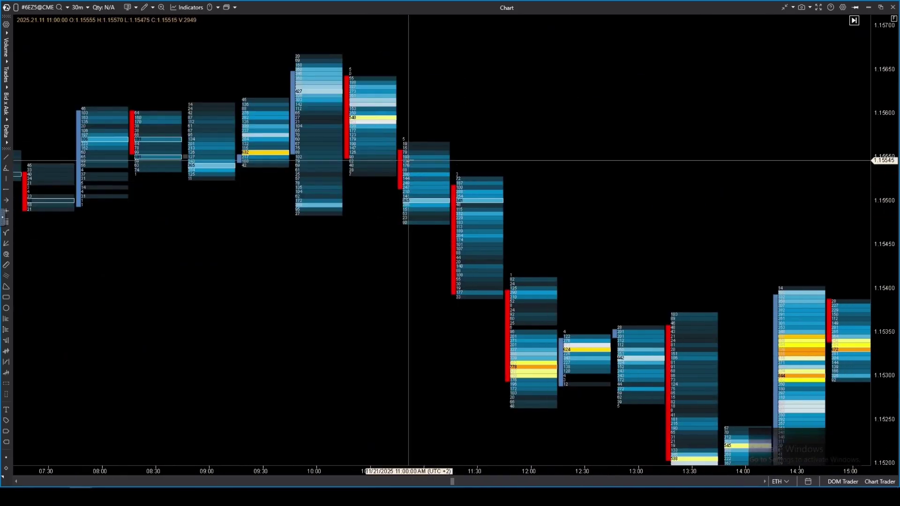
# - Enlarge the 21 November clusters and mark the high-volume levels with horizontal lines between 1.15350 and 1.15110
pyautogui.moveTo(324, 155); pyautogui.dragTo(215, 124)
pyautogui.moveTo(415, 263); pyautogui.dragTo(97, 115)
pyautogui.moveTo(806, 299); pyautogui.dragTo(796, 296)
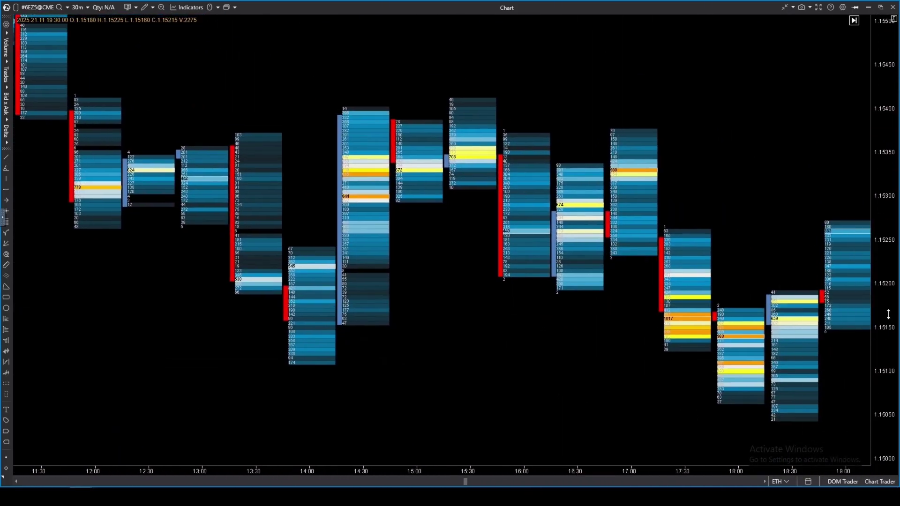
pyautogui.moveTo(888, 314); pyautogui.dragTo(893, 208)
pyautogui.moveTo(636, 285); pyautogui.dragTo(496, 318)
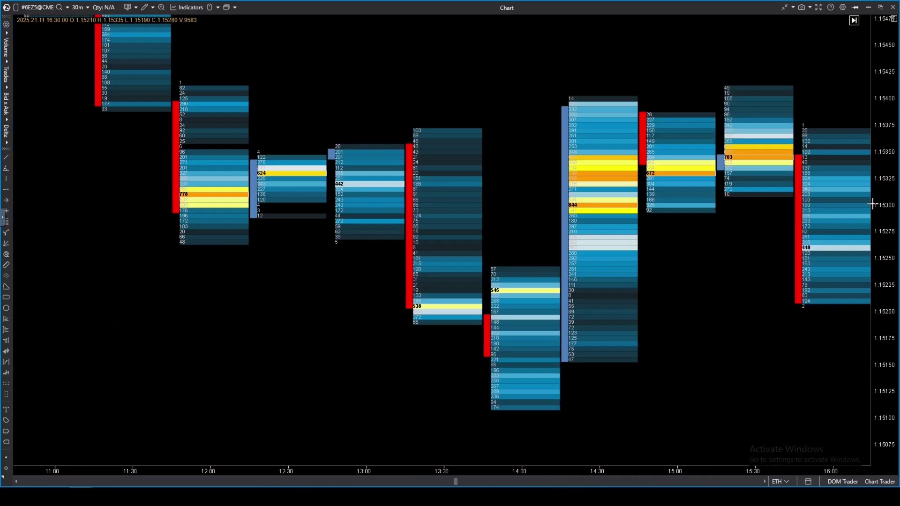
pyautogui.moveTo(657, 283); pyautogui.dragTo(607, 177)
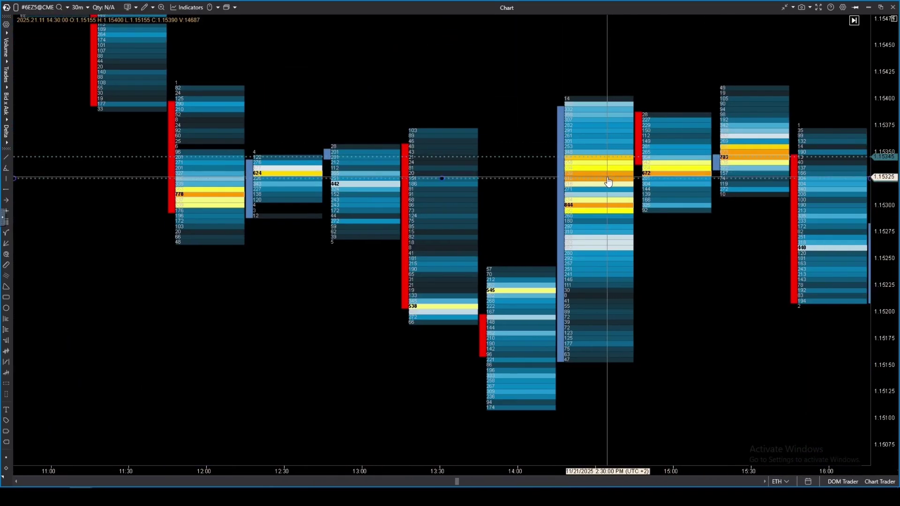
pyautogui.scroll(-5, 784, 163)
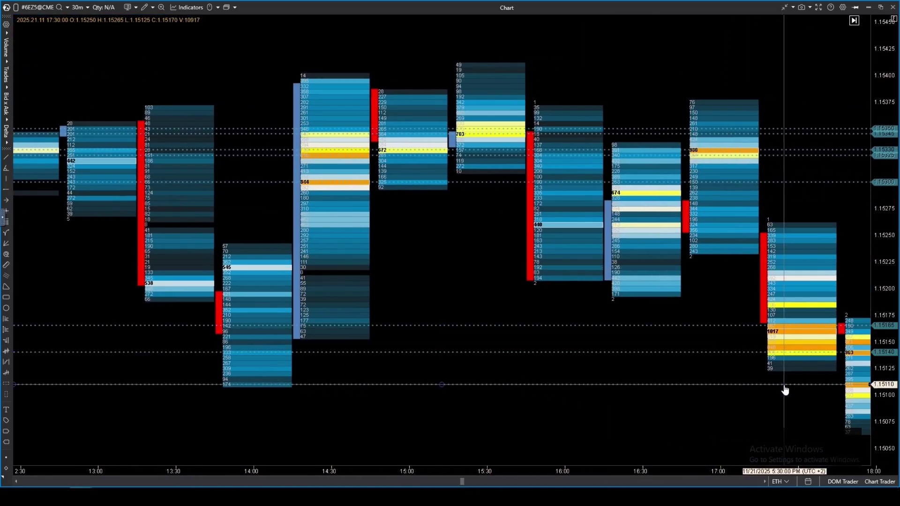
pyautogui.scroll(-5, 785, 390)
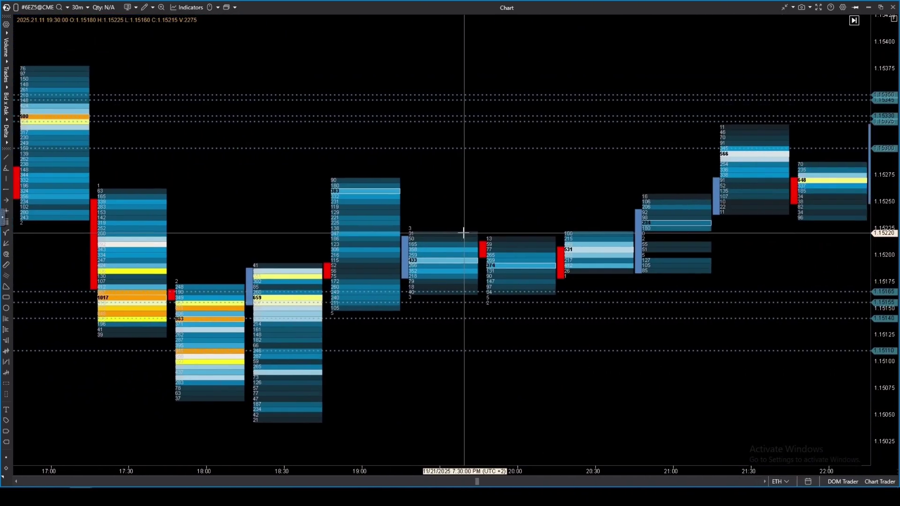
# - Draw one arrow along the decline from about 23:00 to 01:00 and another along the rise from about 02:00 to 04:30
pyautogui.scroll(-6, 749, 174)
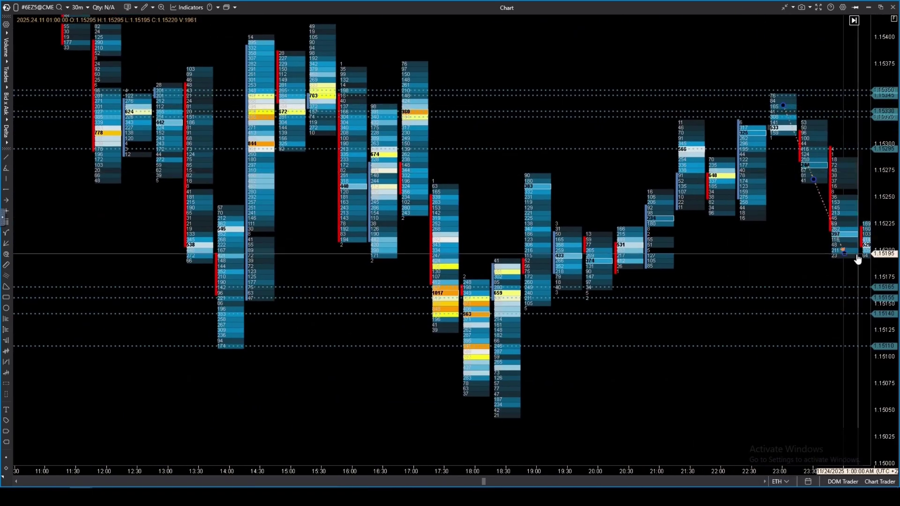
pyautogui.scroll(-4, 739, 220)
pyautogui.scroll(-2, 762, 242)
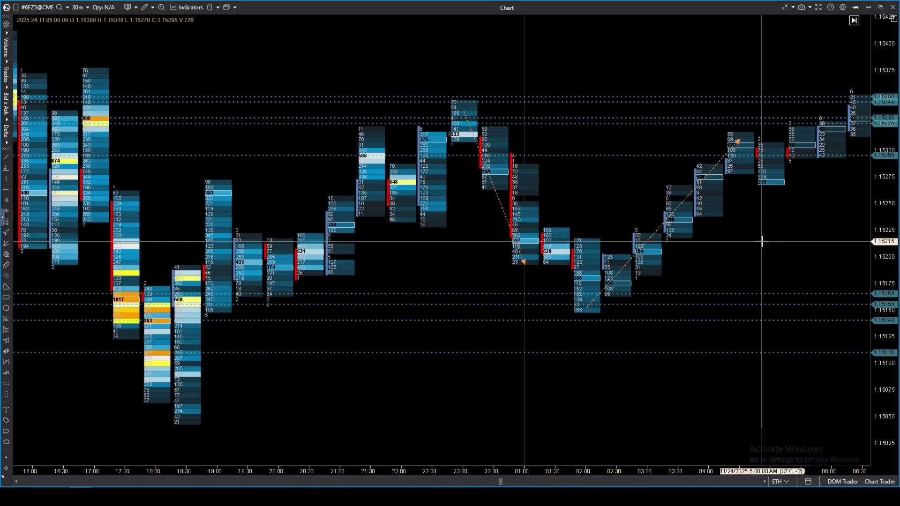
# - Clear the drawn lines and arrows and switch the clusters to Delta Colored Volume
pyautogui.scroll(4, 870, 223)
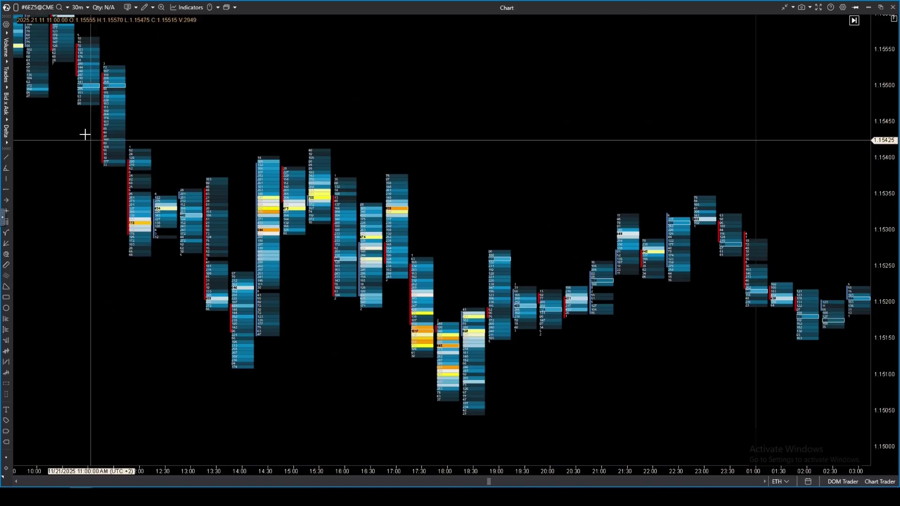
pyautogui.click(61, 71)
pyautogui.moveTo(878, 268); pyautogui.dragTo(878, 211)
pyautogui.moveTo(705, 295); pyautogui.dragTo(697, 277)
# - Examine the delta-colored clusters from the afternoon of 21 November through the morning of 24 November
pyautogui.scroll(2, 365, 260)
pyautogui.moveTo(300, 266); pyautogui.dragTo(621, 267)
pyautogui.scroll(2, 469, 277)
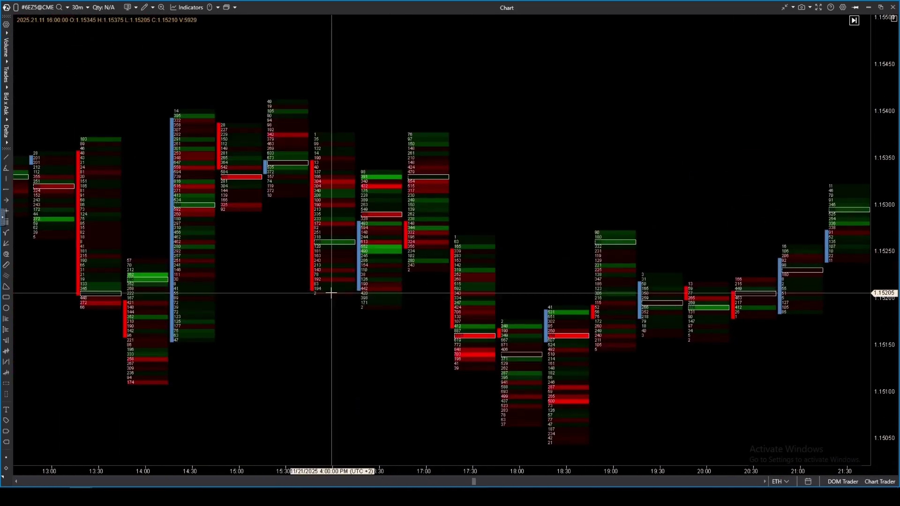
pyautogui.moveTo(457, 277); pyautogui.dragTo(183, 260)
pyautogui.moveTo(683, 257); pyautogui.dragTo(417, 257)
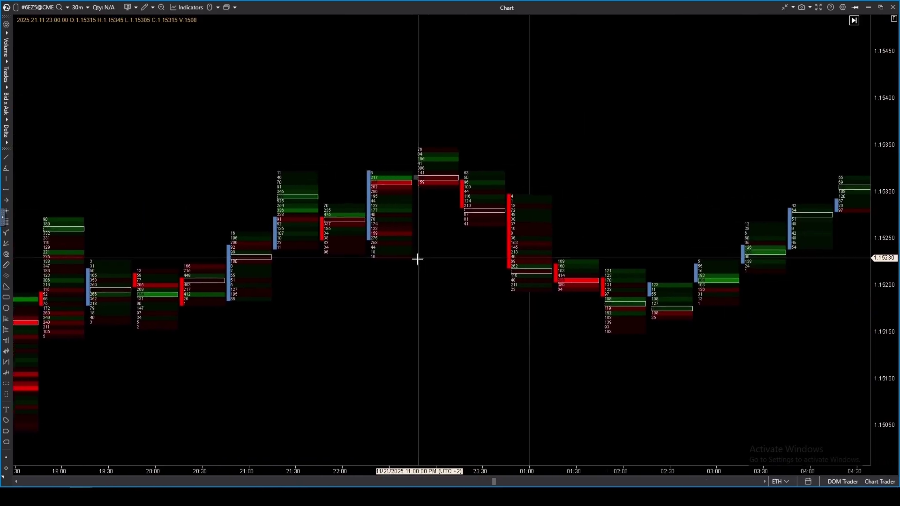
pyautogui.moveTo(673, 226); pyautogui.dragTo(539, 231)
pyautogui.moveTo(683, 231); pyautogui.dragTo(618, 237)
pyautogui.moveTo(723, 220)
pyautogui.mouseDown()
pyautogui.moveTo(610, 252)
pyautogui.moveTo(426, 253)
pyautogui.mouseUp()
pyautogui.moveTo(632, 217); pyautogui.dragTo(518, 253)
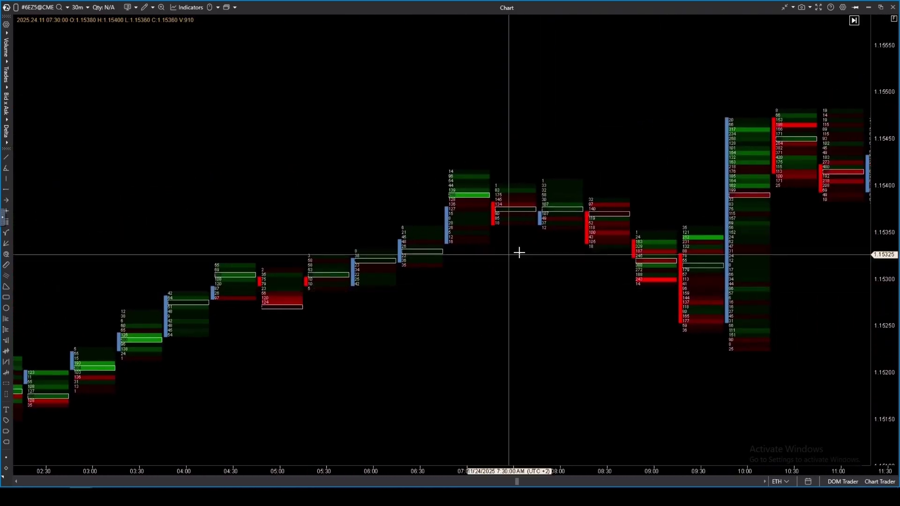
# - Draw arrows along the 24 November rise to about 13:30 and decline to about 17:00, with horizontal lines at 1.15410 and 1.15390
pyautogui.scroll(-3, 618, 213)
pyautogui.moveTo(619, 213); pyautogui.dragTo(236, 391)
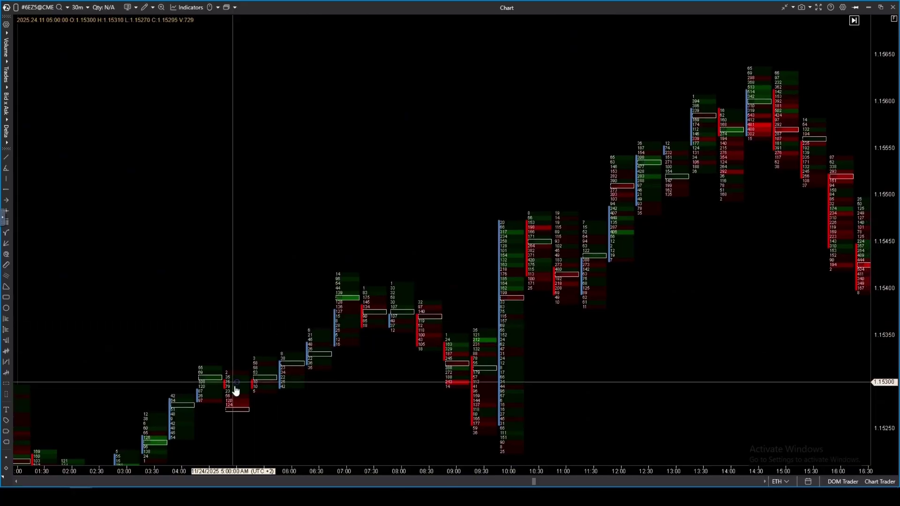
pyautogui.moveTo(650, 149); pyautogui.dragTo(700, 84)
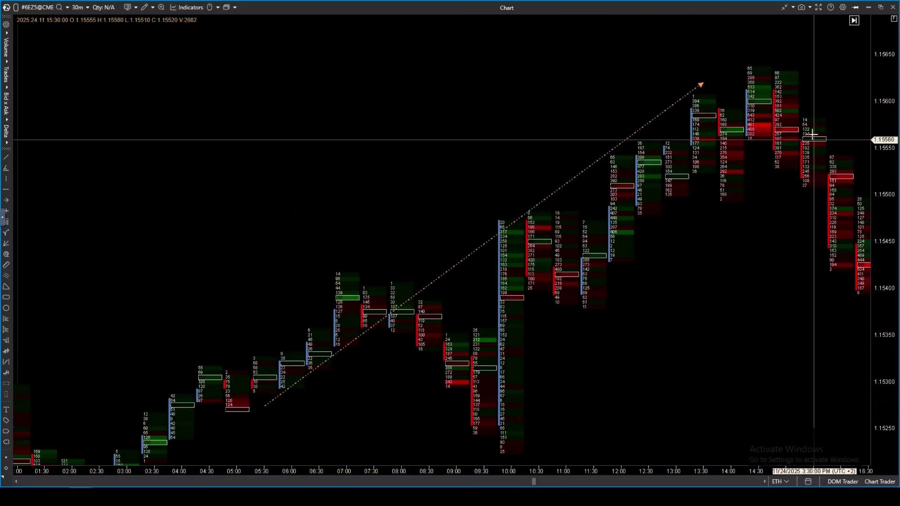
pyautogui.moveTo(814, 153); pyautogui.dragTo(746, 113)
pyautogui.moveTo(835, 259); pyautogui.dragTo(391, 330)
pyautogui.moveTo(650, 374); pyautogui.dragTo(472, 328)
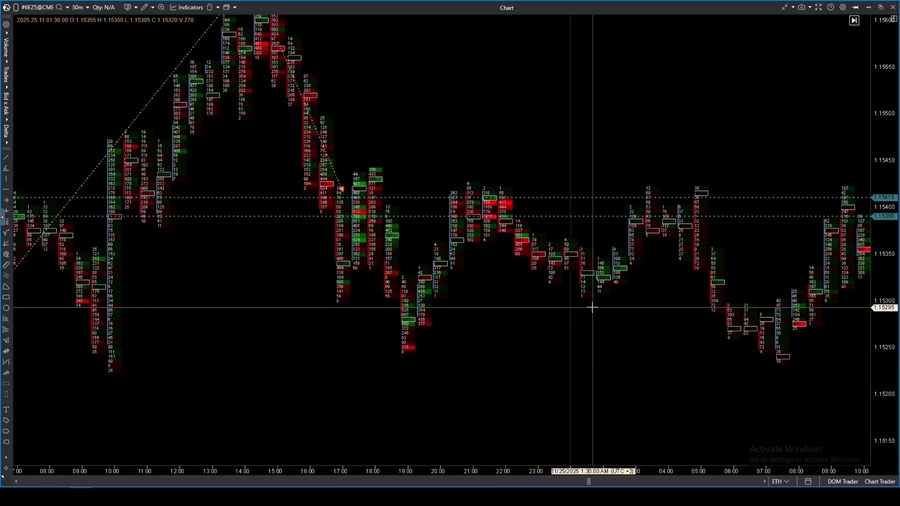
# - Set the chart to the 15m timeframe and display the clusters as a Volume Histogram
pyautogui.moveTo(592, 305); pyautogui.dragTo(864, 367)
pyautogui.scroll(5, 872, 204)
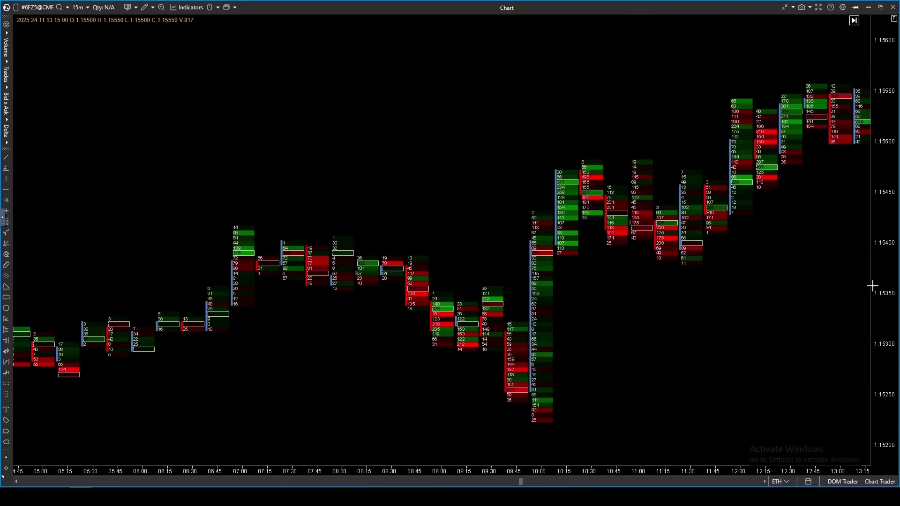
pyautogui.click(7, 52)
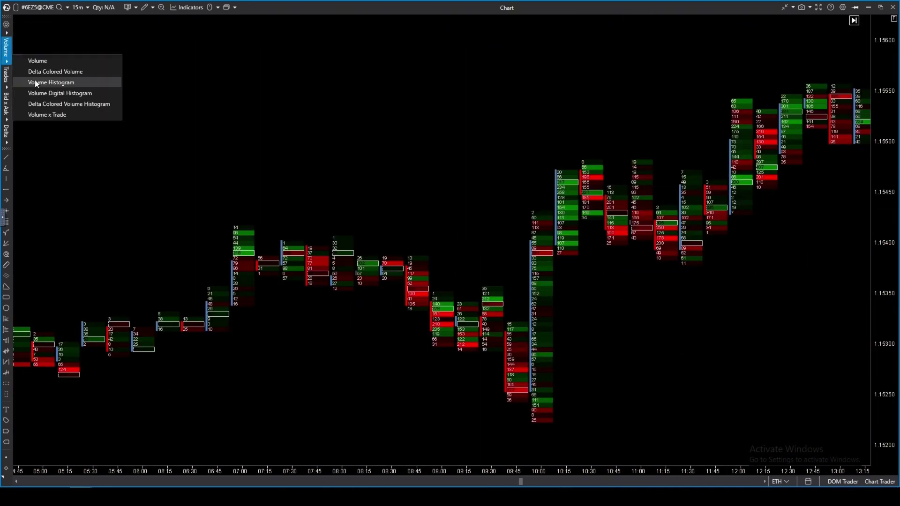
pyautogui.click(40, 82)
# - Set the histogram clusters' color scheme to Heatmap by volume in the cluster settings and close the settings
pyautogui.click(843, 8)
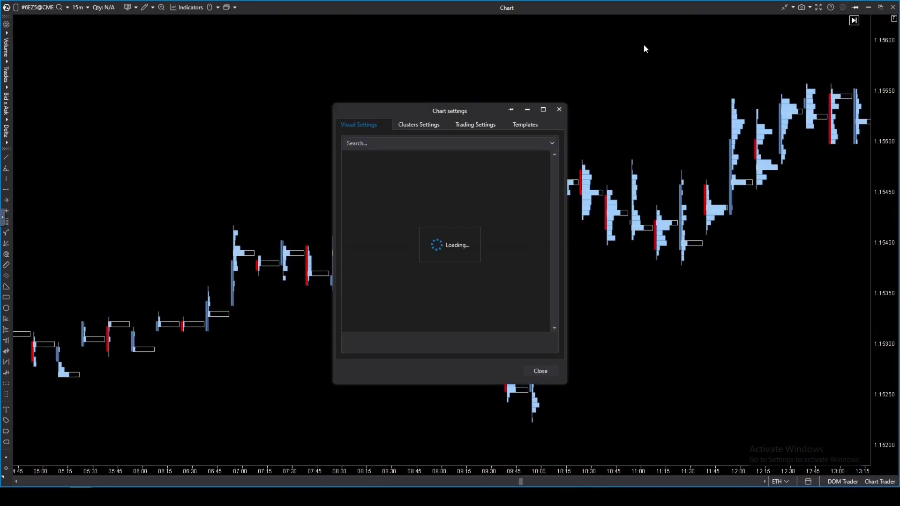
pyautogui.moveTo(412, 111); pyautogui.dragTo(181, 106)
pyautogui.click(186, 118)
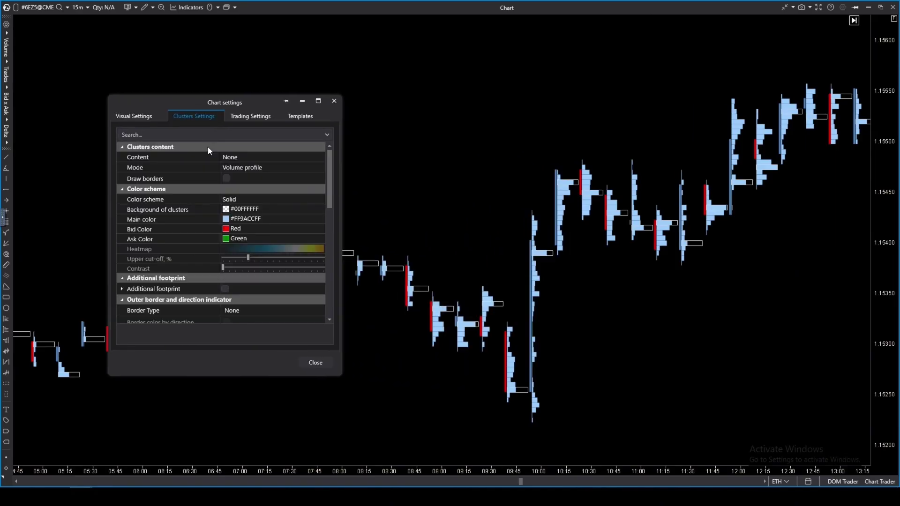
pyautogui.scroll(-2, 220, 239)
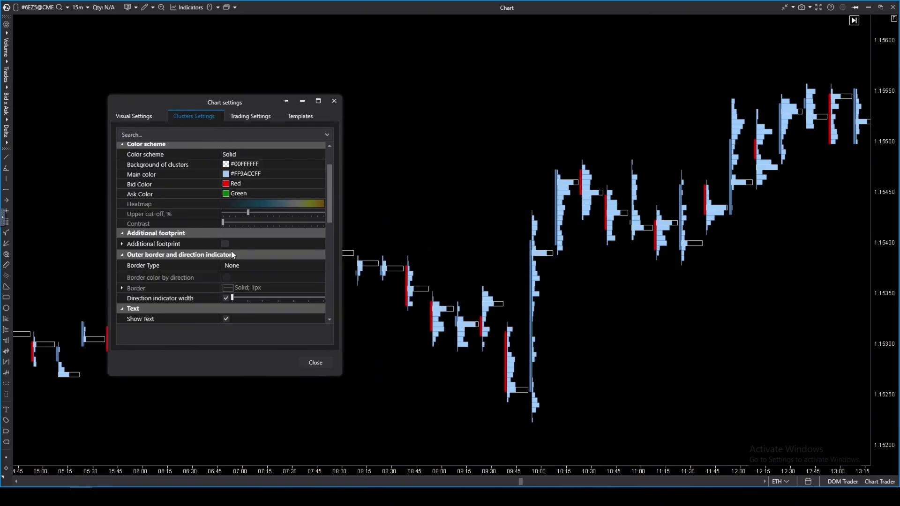
pyautogui.click(243, 155)
pyautogui.click(242, 215)
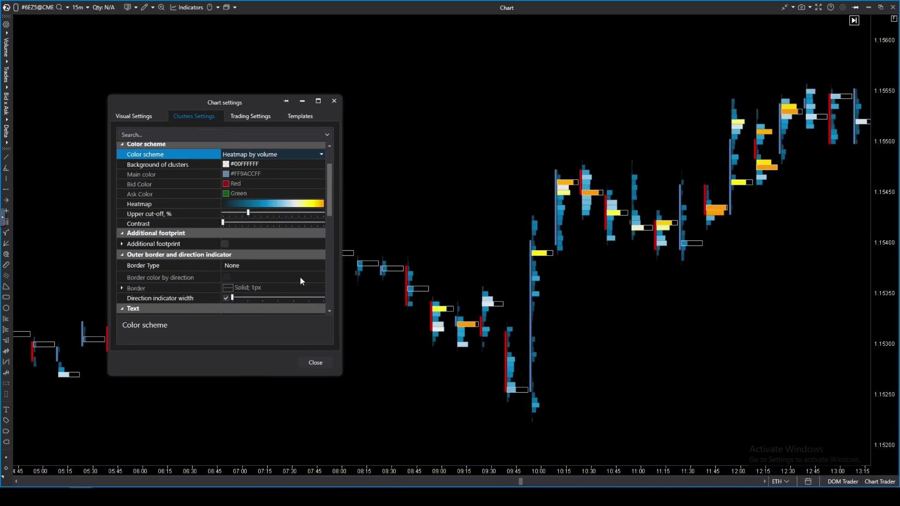
pyautogui.click(315, 363)
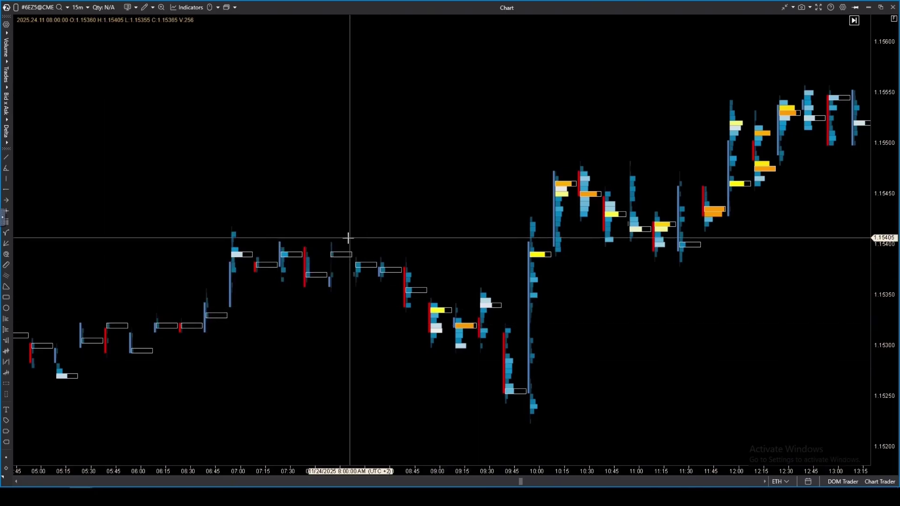
# - Draw an arrow up the 24 November rise from about 10:00 to 13:30 and a rectangle around the clusters at its peak
pyautogui.moveTo(351, 241); pyautogui.dragTo(244, 271)
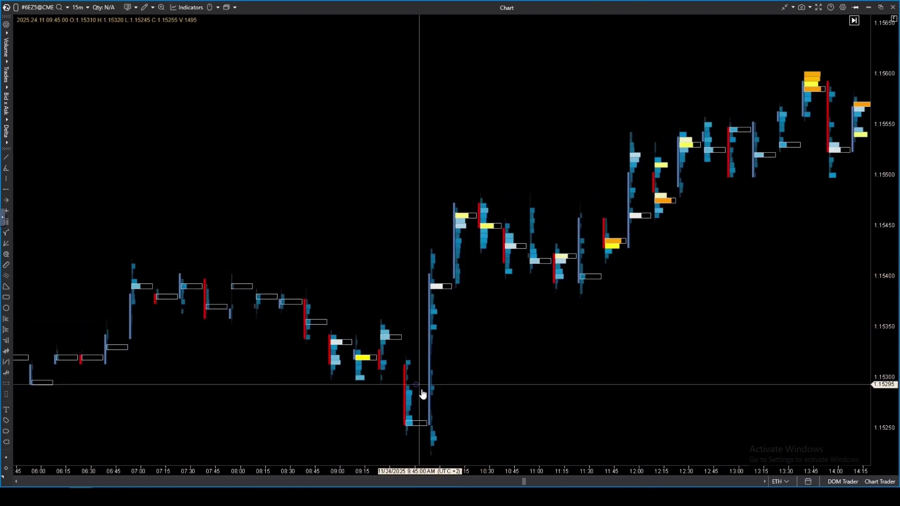
pyautogui.moveTo(416, 390); pyautogui.dragTo(787, 70)
pyautogui.moveTo(742, 295); pyautogui.dragTo(626, 381)
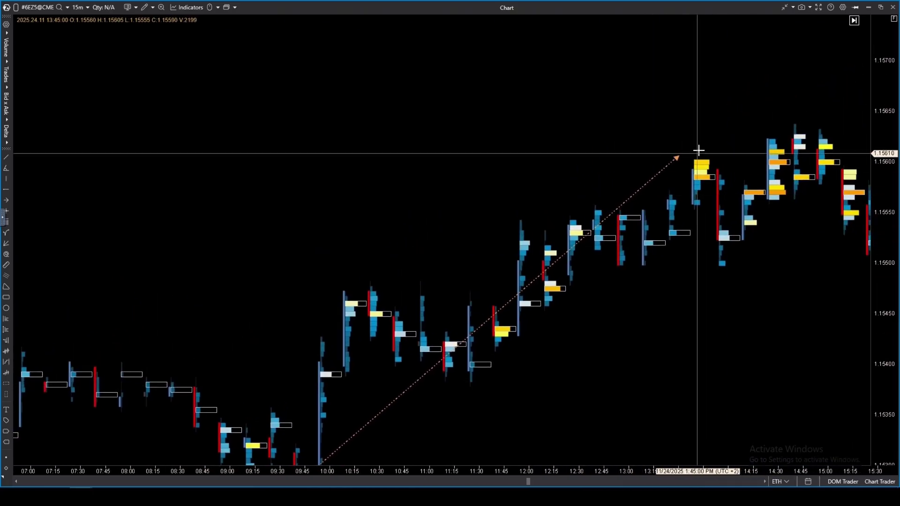
pyautogui.moveTo(693, 135); pyautogui.dragTo(866, 209)
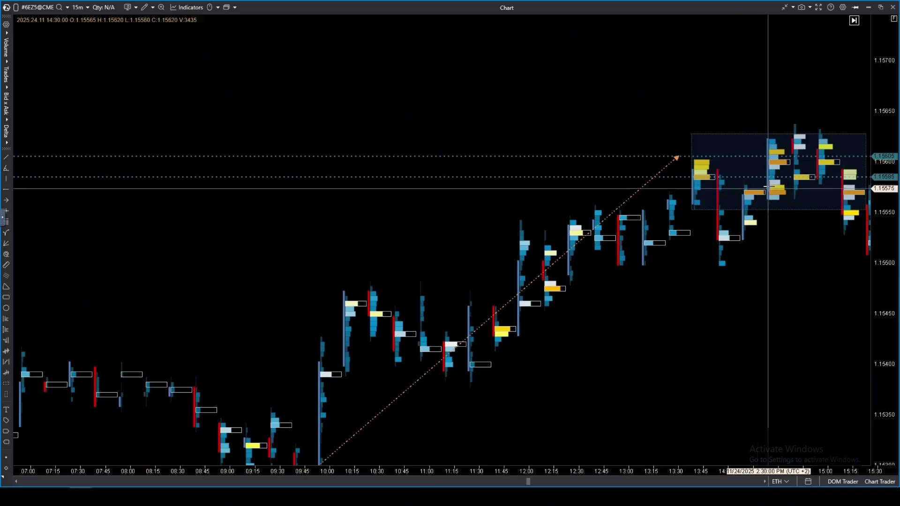
# - Mark the peak's high-volume levels with horizontal lines at 1.15605, 1.15595, 1.15585 and 1.15570, and draw a downward arrow from about 15:00
pyautogui.click(768, 166)
pyautogui.moveTo(776, 246); pyautogui.dragTo(750, 248)
pyautogui.click(749, 193)
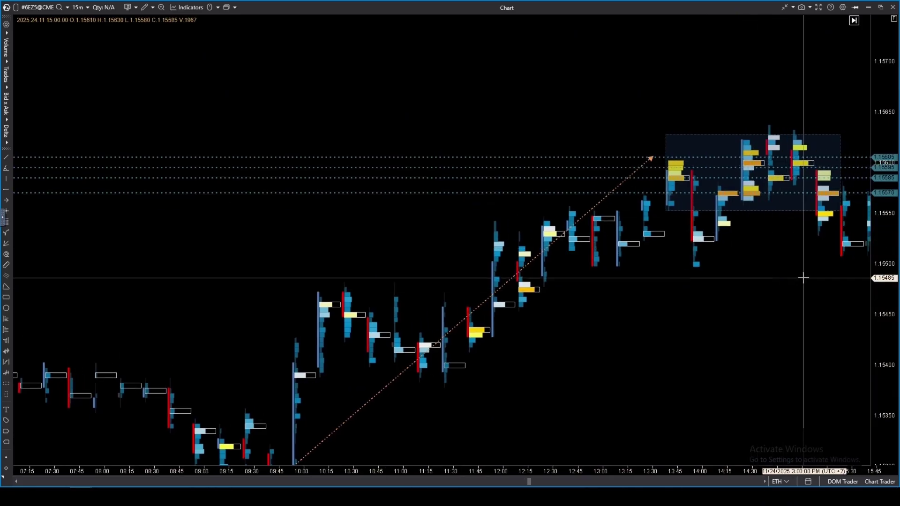
pyautogui.moveTo(805, 307); pyautogui.dragTo(824, 336)
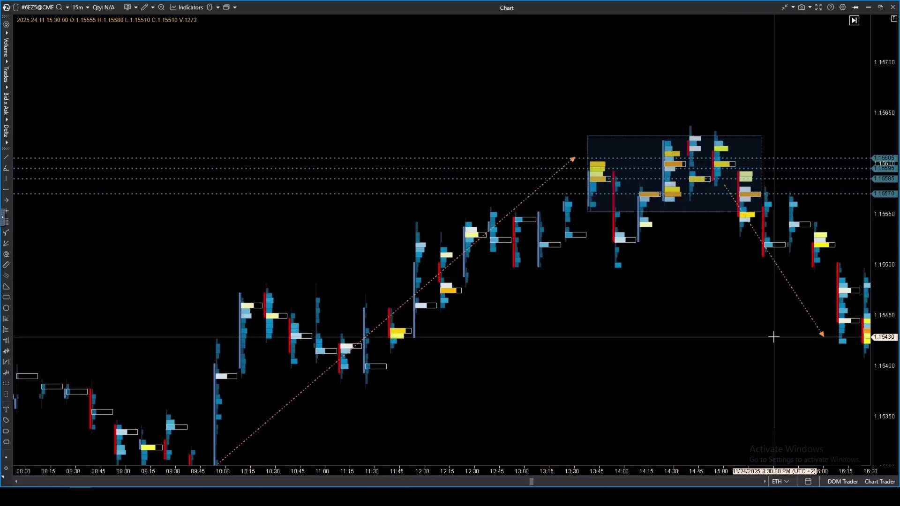
# - Draw arrows along the rebound from about 17:00 and the decline after 18:00, with horizontal lines at 1.15430 and 1.15420
pyautogui.moveTo(731, 377); pyautogui.dragTo(455, 322)
pyautogui.click(649, 404)
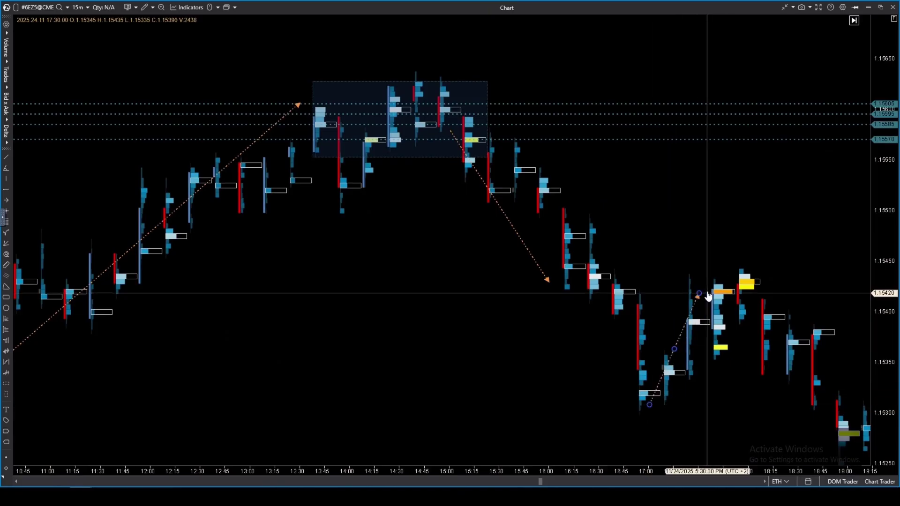
pyautogui.click(723, 273)
pyautogui.click(762, 281)
pyautogui.click(773, 292)
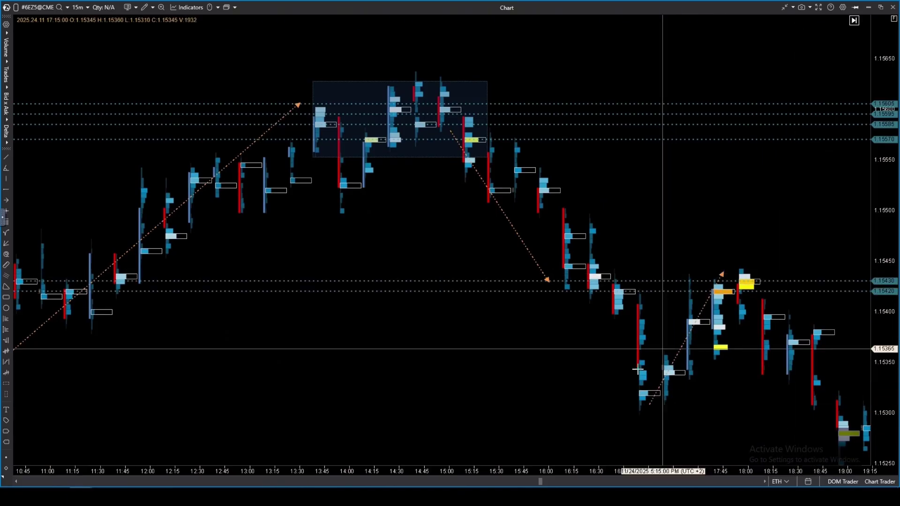
pyautogui.click(749, 270)
pyautogui.click(799, 423)
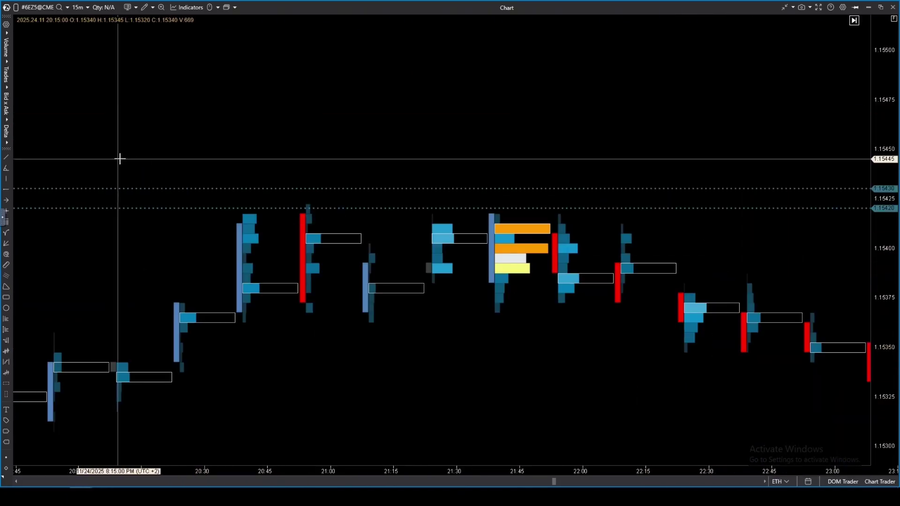
# - Switch the clusters to Volume Digital Histogram and set their color scheme to Heatmap by volume, closing the chart settings
pyautogui.click(8, 62)
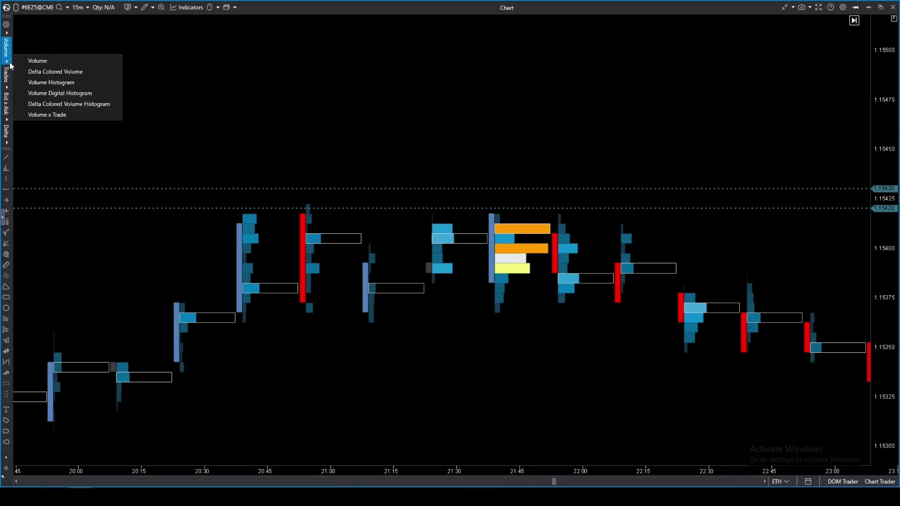
pyautogui.click(78, 96)
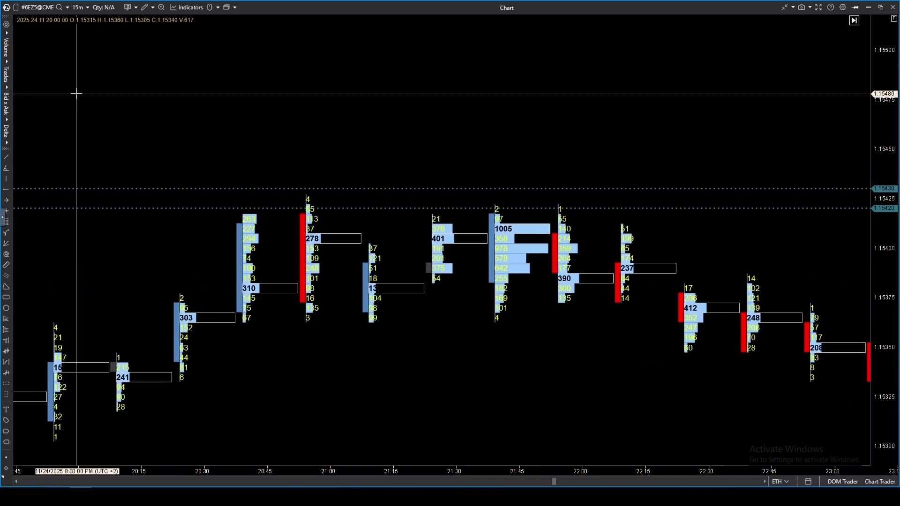
pyautogui.click(842, 7)
pyautogui.click(408, 125)
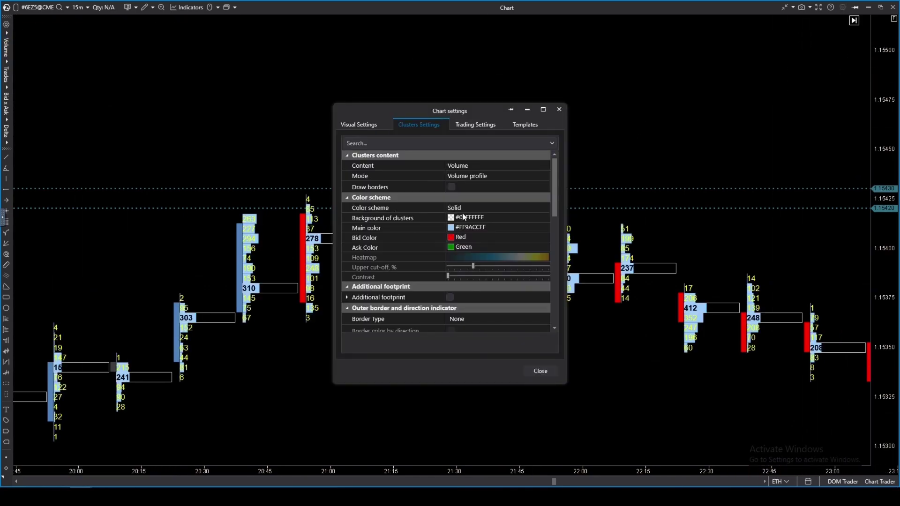
pyautogui.click(467, 267)
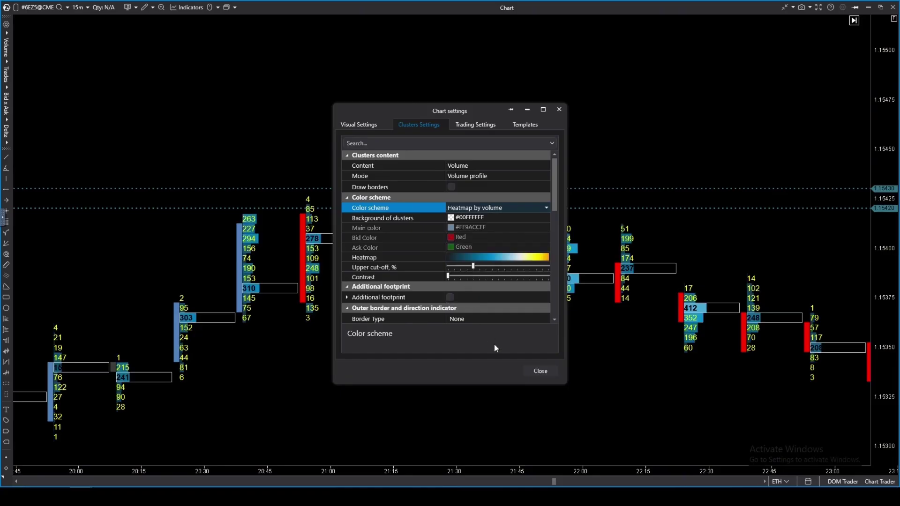
pyautogui.click(537, 369)
# - Examine the heatmap-colored digital histogram volumes from the evening of 24 November to about 07:30 on 25 November
pyautogui.moveTo(321, 115); pyautogui.dragTo(293, 74)
pyautogui.moveTo(615, 96); pyautogui.dragTo(289, 56)
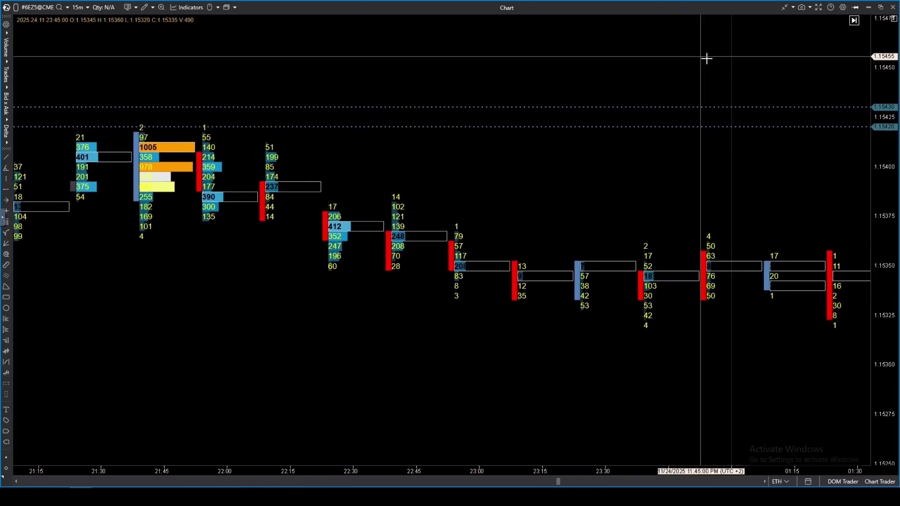
pyautogui.moveTo(727, 62); pyautogui.dragTo(267, 56)
pyautogui.moveTo(644, 58); pyautogui.dragTo(222, 122)
pyautogui.moveTo(586, 103); pyautogui.dragTo(209, 21)
pyautogui.moveTo(533, 189); pyautogui.dragTo(248, 66)
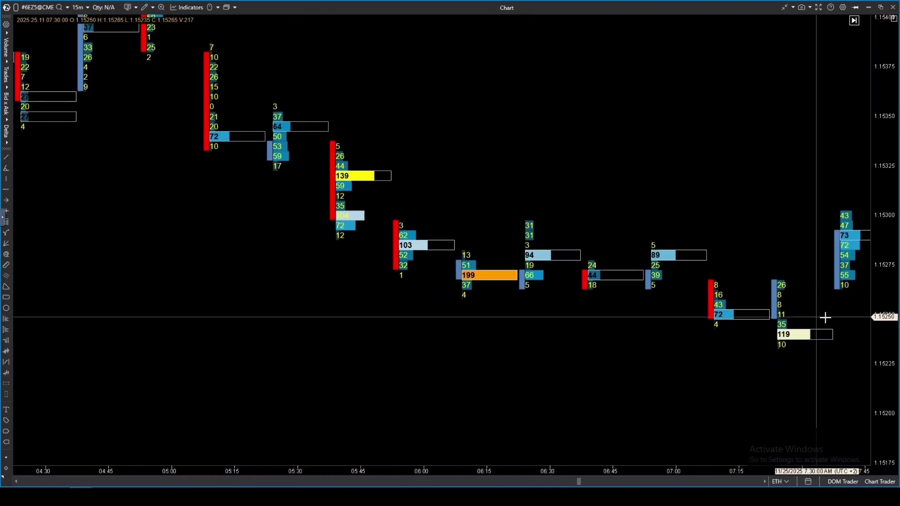
pyautogui.scroll(-1, 825, 317)
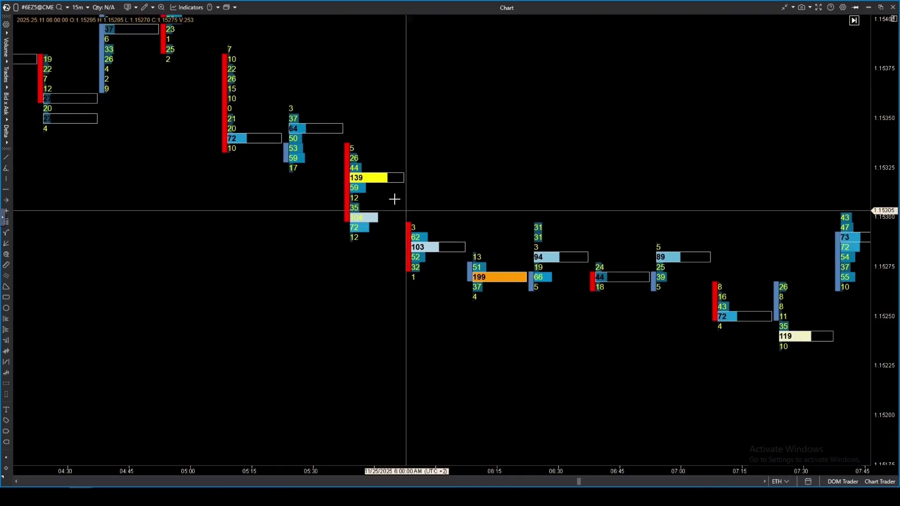
# - Switch the clusters to Delta Colored Volume Histogram and mark 1.15300 and 1.15280 with horizontal lines
pyautogui.click(4, 51)
pyautogui.click(60, 102)
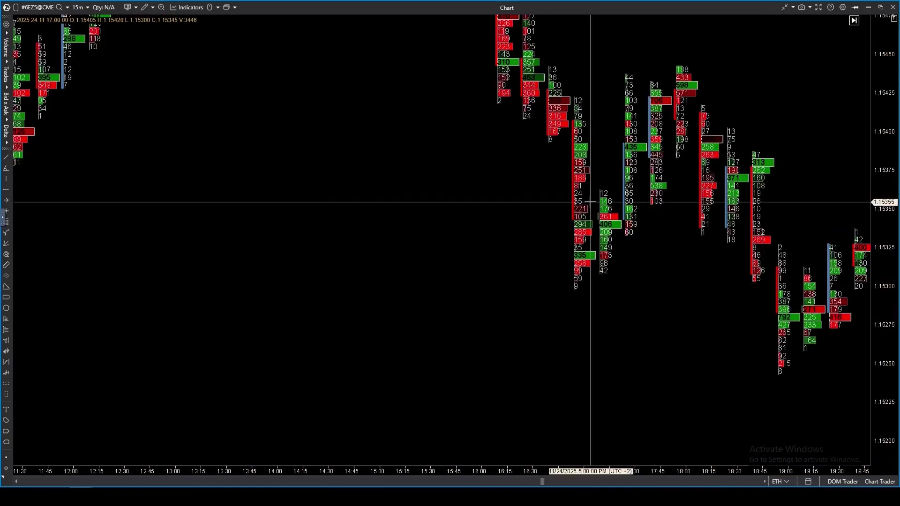
pyautogui.moveTo(502, 274); pyautogui.dragTo(374, 271)
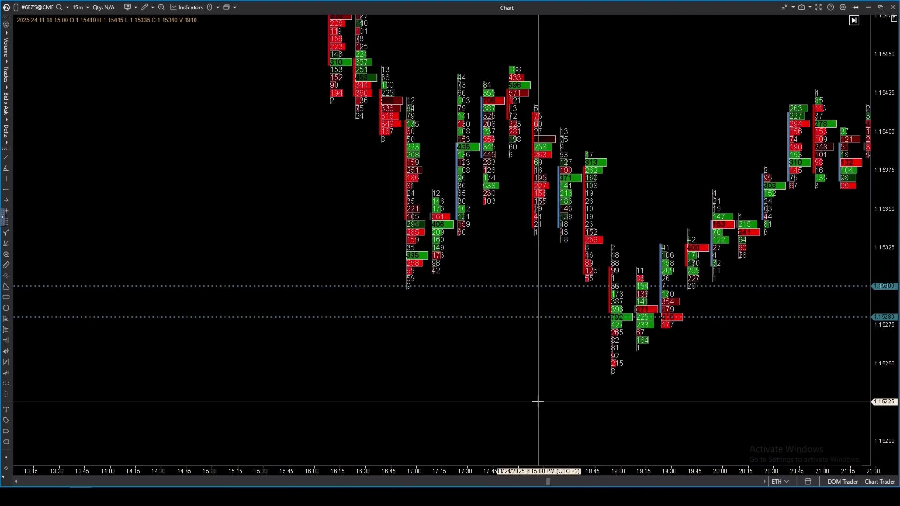
pyautogui.moveTo(760, 357); pyautogui.dragTo(460, 367)
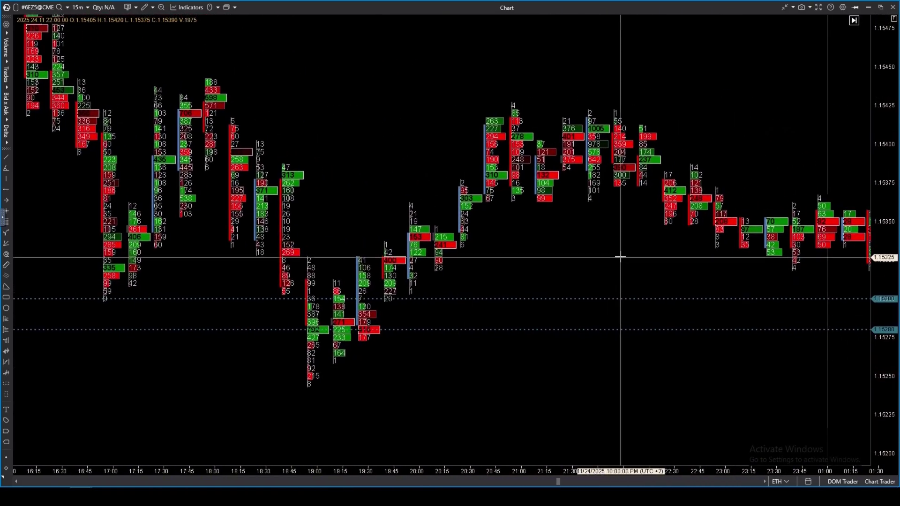
# - Draw arrows along the decline from about 21:00 to 01:15, the rise from 02:45 to 03:15 and the drop from 05:00 to 05:45
pyautogui.moveTo(618, 258); pyautogui.dragTo(548, 257)
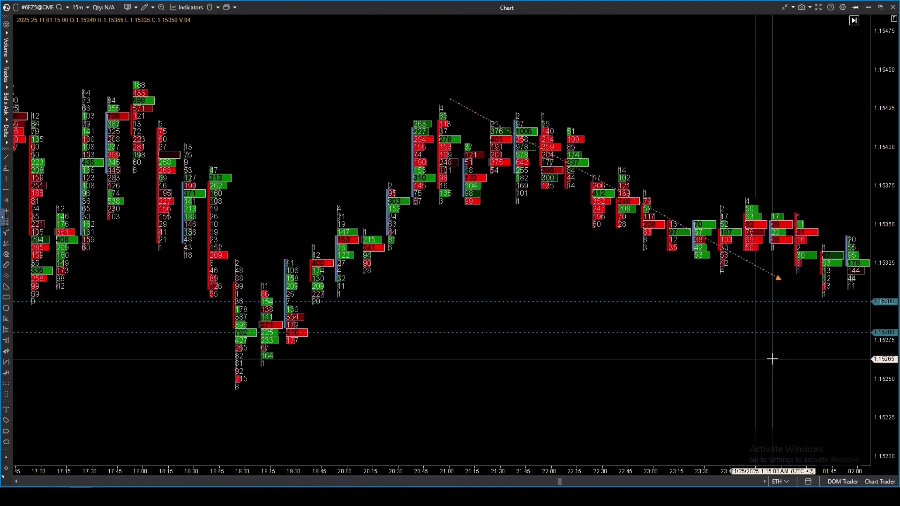
pyautogui.moveTo(773, 359); pyautogui.dragTo(647, 375)
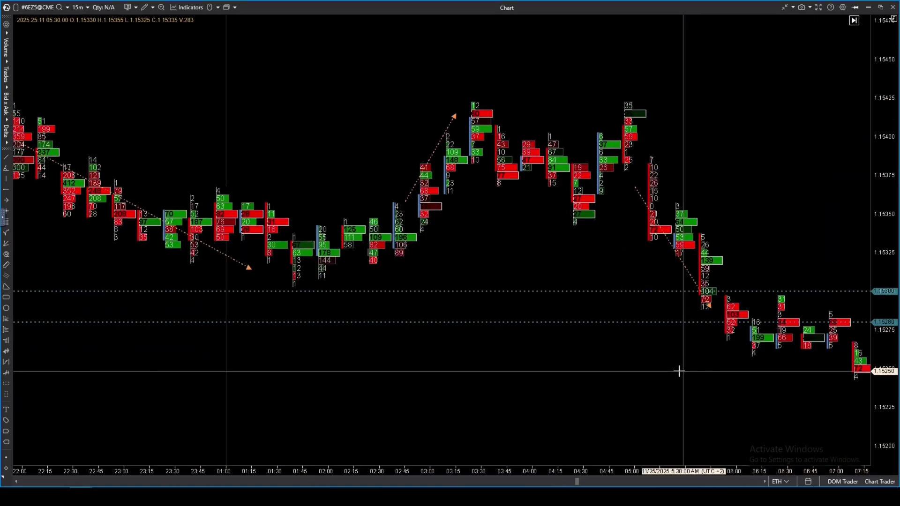
pyautogui.moveTo(747, 339); pyautogui.dragTo(691, 328)
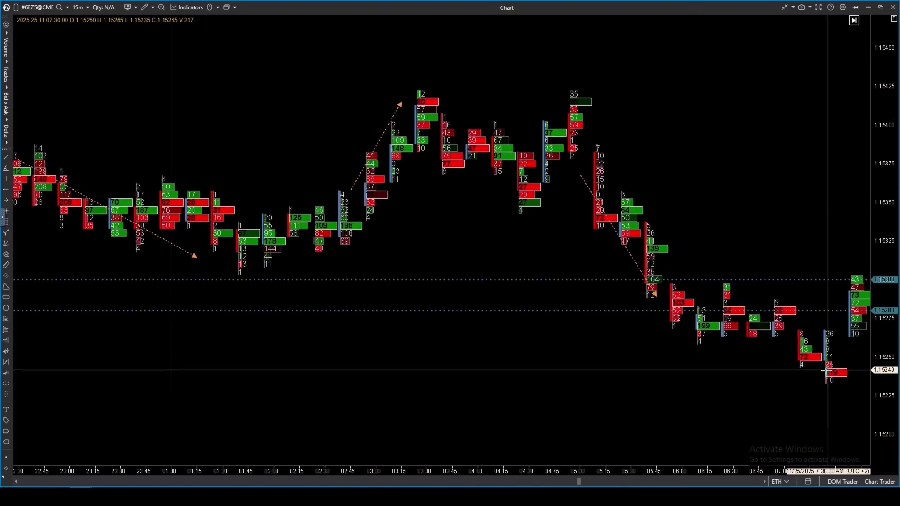
pyautogui.moveTo(826, 371); pyautogui.dragTo(732, 379)
pyautogui.moveTo(625, 317); pyautogui.dragTo(819, 252)
pyautogui.moveTo(791, 398); pyautogui.dragTo(501, 444)
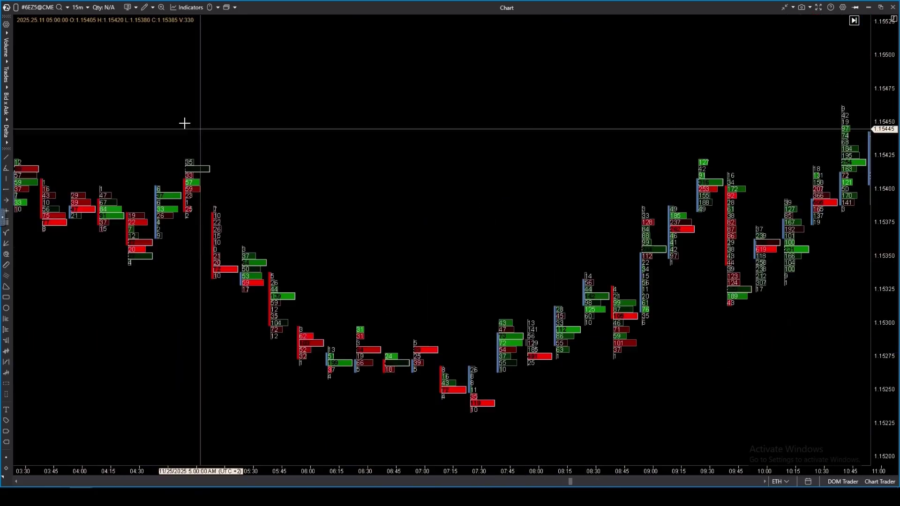
# - Switch the clusters to Volume x Trade and examine the 25 November bars up to about 16:45
pyautogui.click(7, 50)
pyautogui.click(47, 115)
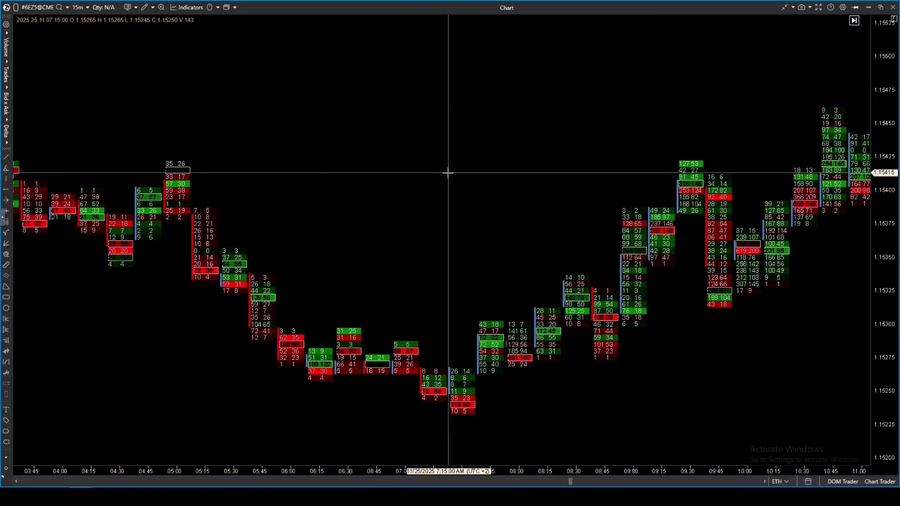
pyautogui.scroll(-10, 451, 182)
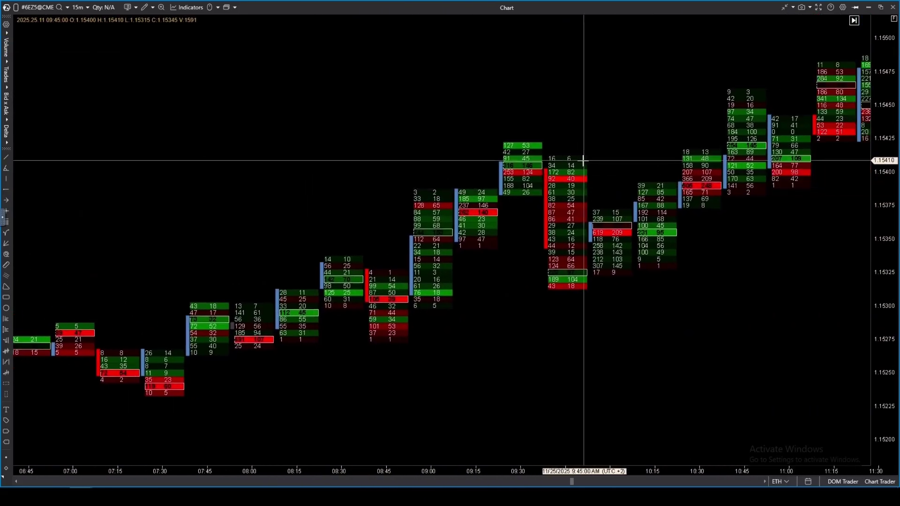
pyautogui.scroll(-8, 645, 206)
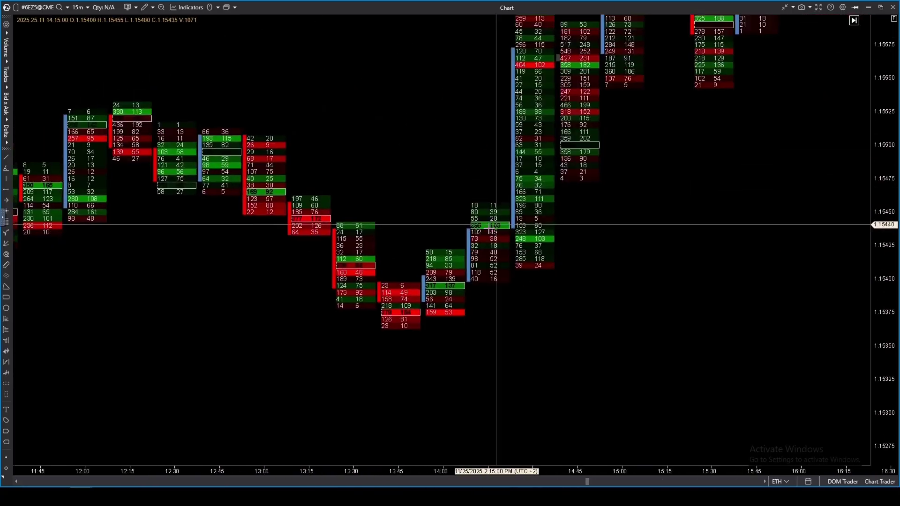
pyautogui.scroll(-2, 468, 291)
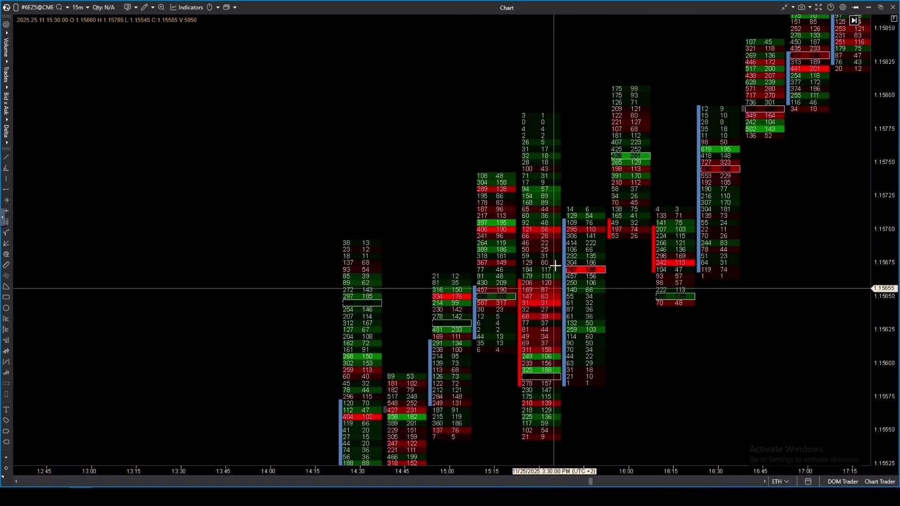
pyautogui.moveTo(616, 178); pyautogui.dragTo(647, 155)
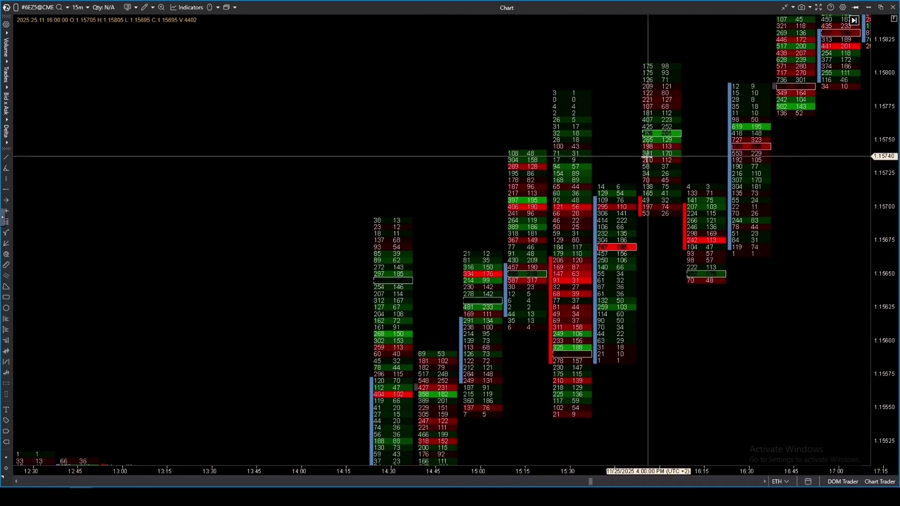
pyautogui.moveTo(616, 265); pyautogui.dragTo(665, 254)
pyautogui.scroll(4, 519, 253)
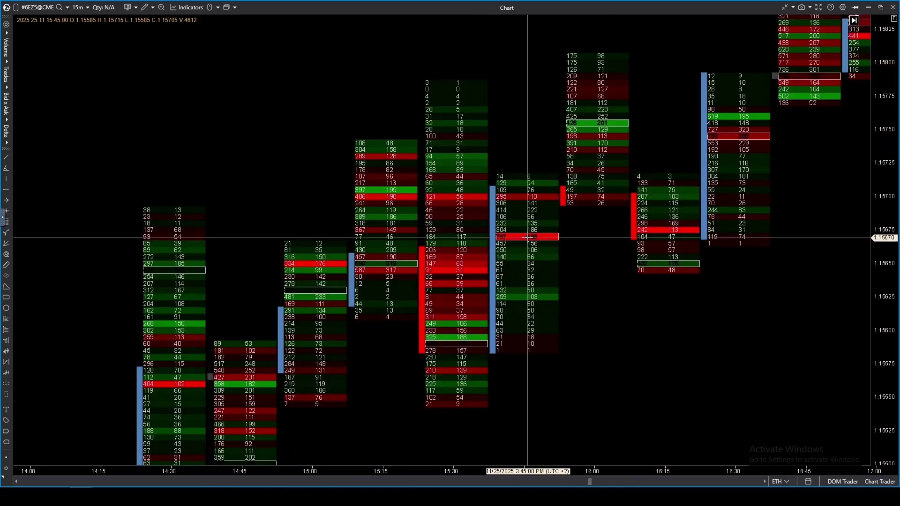
# - Set the chart timeframe to 5 seconds and enlarge the clusters until their volume and trade values show
pyautogui.click(78, 7)
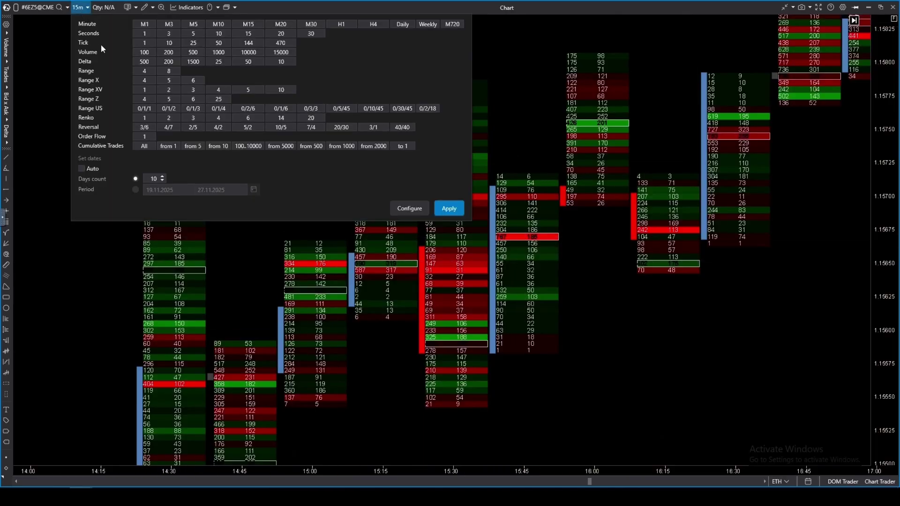
pyautogui.click(187, 35)
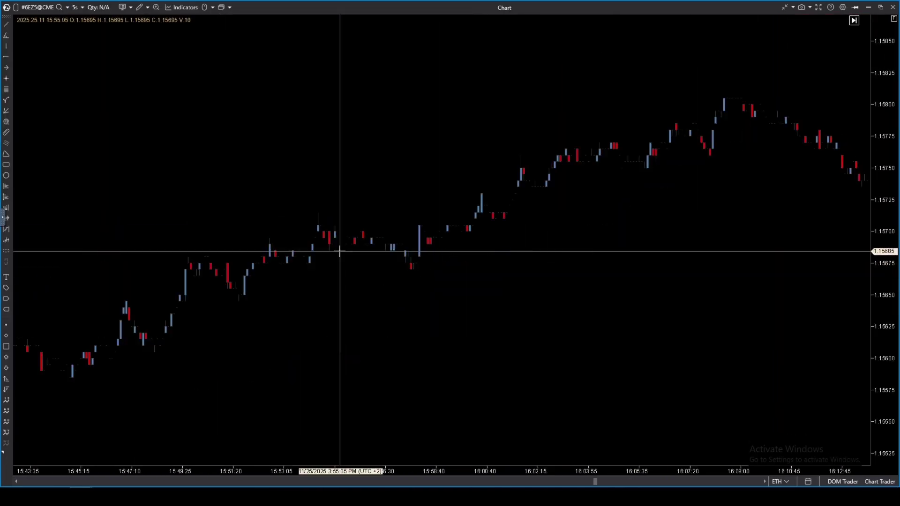
pyautogui.scroll(4, 544, 300)
pyautogui.moveTo(759, 274); pyautogui.dragTo(757, 311)
pyautogui.moveTo(874, 244); pyautogui.dragTo(875, 94)
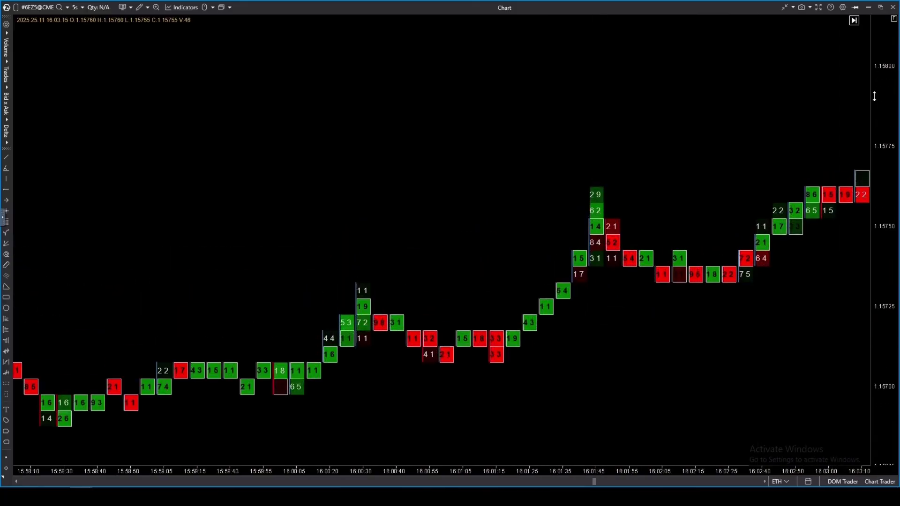
# - Draw an arrow pointing down at the 642-volume cluster at the top of the 15:49:30 bar
pyautogui.scroll(5, 395, 269)
pyautogui.moveTo(396, 269); pyautogui.dragTo(624, 272)
pyautogui.scroll(1, 365, 257)
pyautogui.moveTo(278, 269); pyautogui.dragTo(645, 215)
pyautogui.scroll(-5, 286, 294)
pyautogui.moveTo(294, 302); pyautogui.dragTo(713, 313)
pyautogui.scroll(4, 277, 328)
pyautogui.moveTo(275, 370); pyautogui.dragTo(590, 386)
pyautogui.scroll(-3, 354, 364)
pyautogui.moveTo(281, 352); pyautogui.dragTo(567, 322)
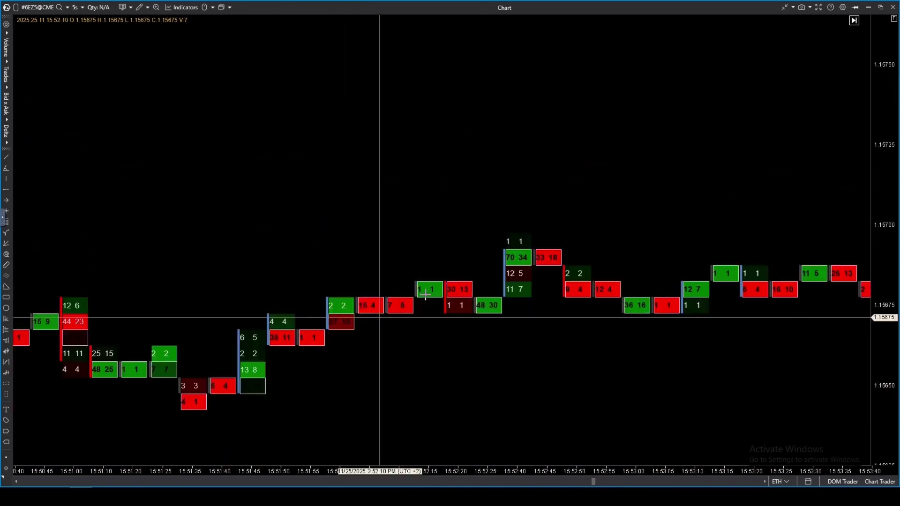
pyautogui.moveTo(141, 403); pyautogui.dragTo(707, 300)
pyautogui.moveTo(181, 297); pyautogui.dragTo(743, 339)
pyautogui.scroll(7, 491, 300)
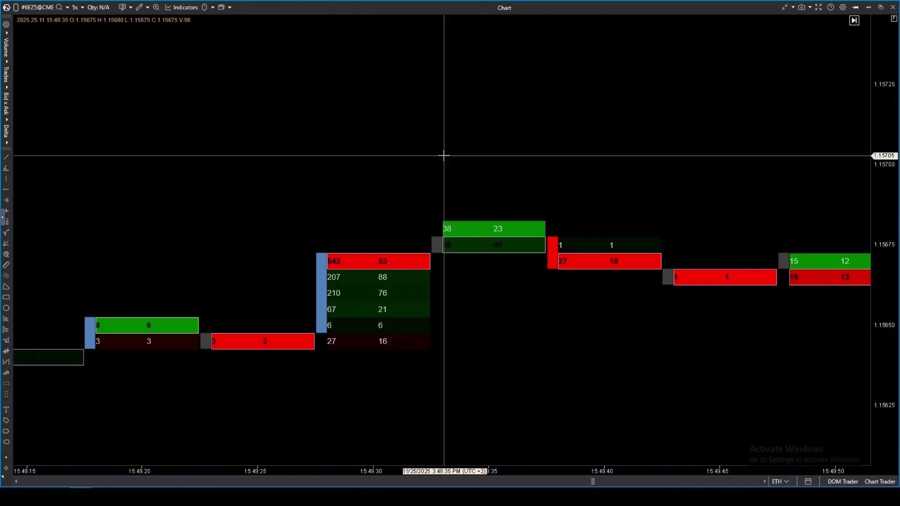
pyautogui.click(531, 133)
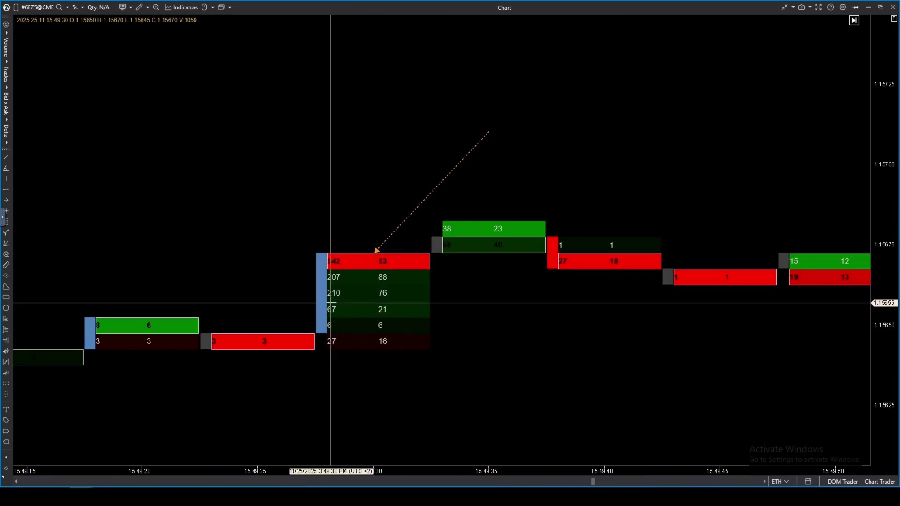
pyautogui.moveTo(550, 368); pyautogui.dragTo(542, 385)
pyautogui.moveTo(886, 353); pyautogui.dragTo(887, 253)
pyautogui.moveTo(638, 348); pyautogui.dragTo(619, 301)
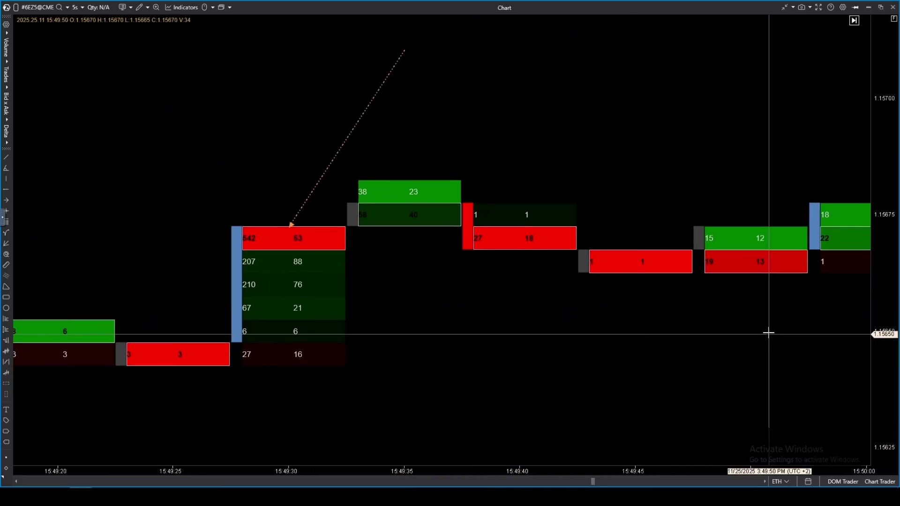
# - Switch the clusters to Bid x Ask Delta Colored and return the chart to the 15-minute timeframe
pyautogui.scroll(-3, 734, 324)
pyautogui.scroll(-2, 514, 289)
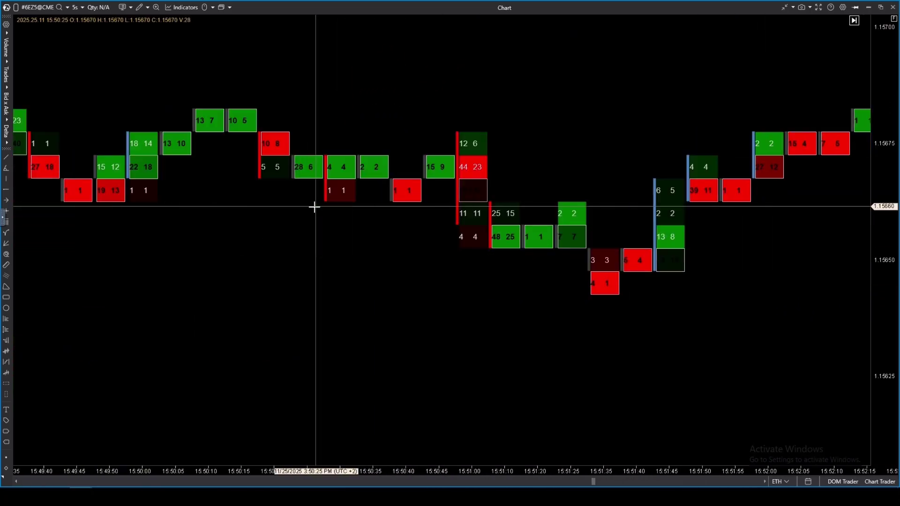
pyautogui.moveTo(310, 209); pyautogui.dragTo(275, 148)
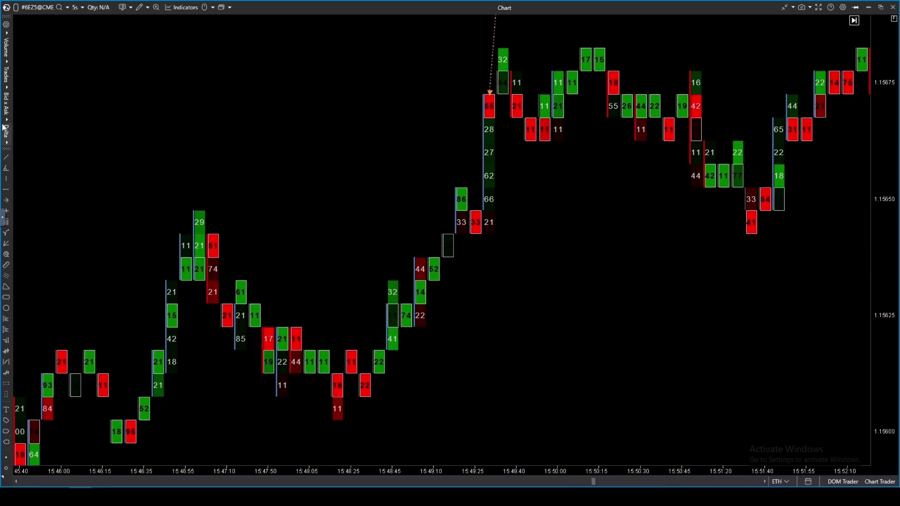
pyautogui.click(9, 89)
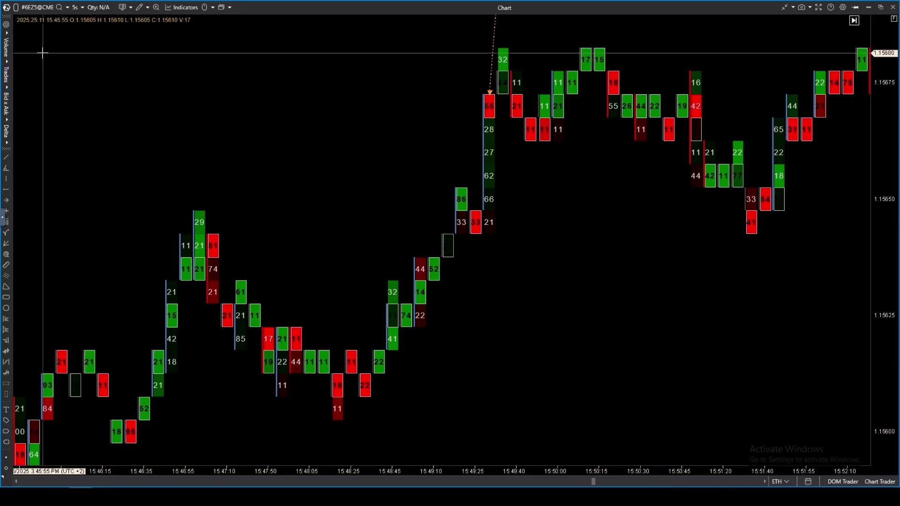
pyautogui.click(8, 110)
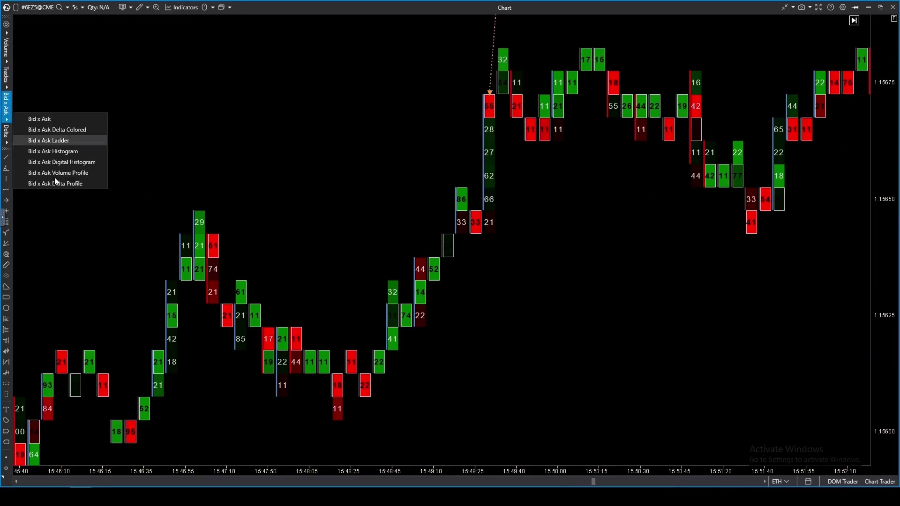
pyautogui.click(55, 131)
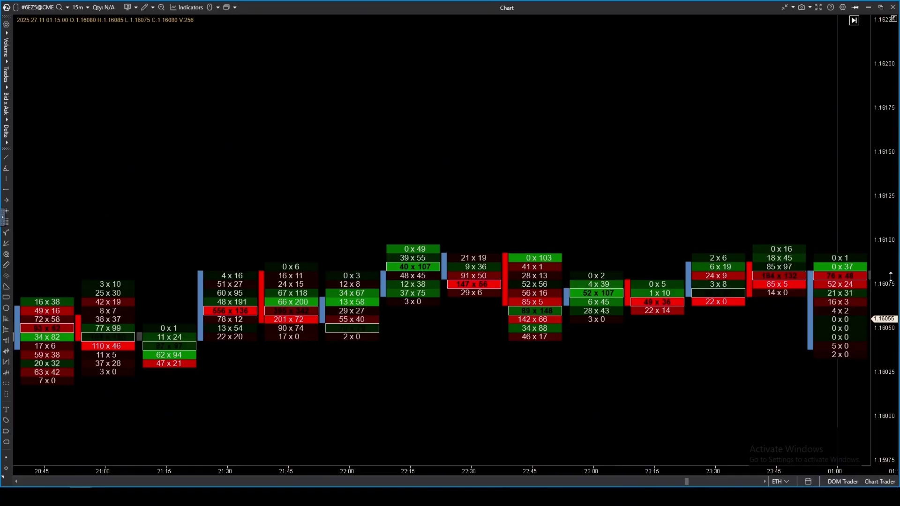
# - Draw an arrow up along the 27 November rise from about 01:15 to 01:45
pyautogui.moveTo(891, 276); pyautogui.dragTo(881, 215)
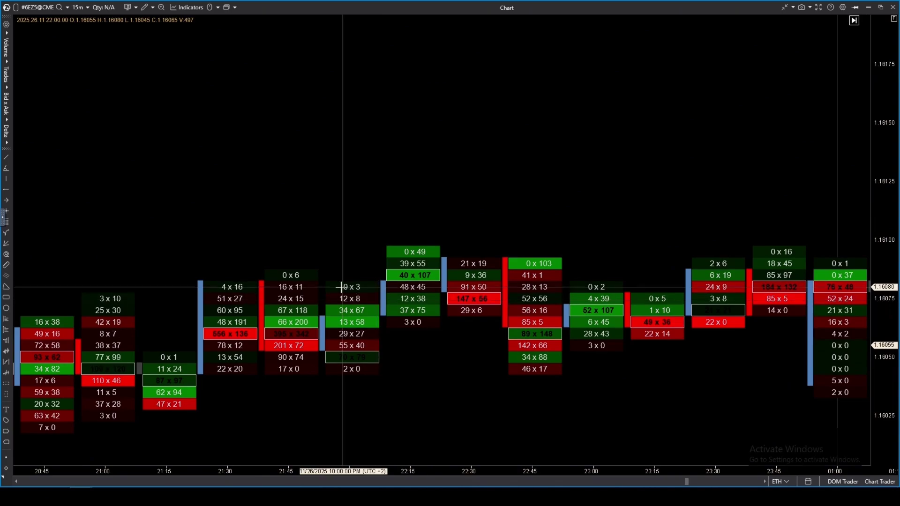
pyautogui.moveTo(428, 282); pyautogui.dragTo(248, 281)
pyautogui.moveTo(508, 298); pyautogui.dragTo(449, 302)
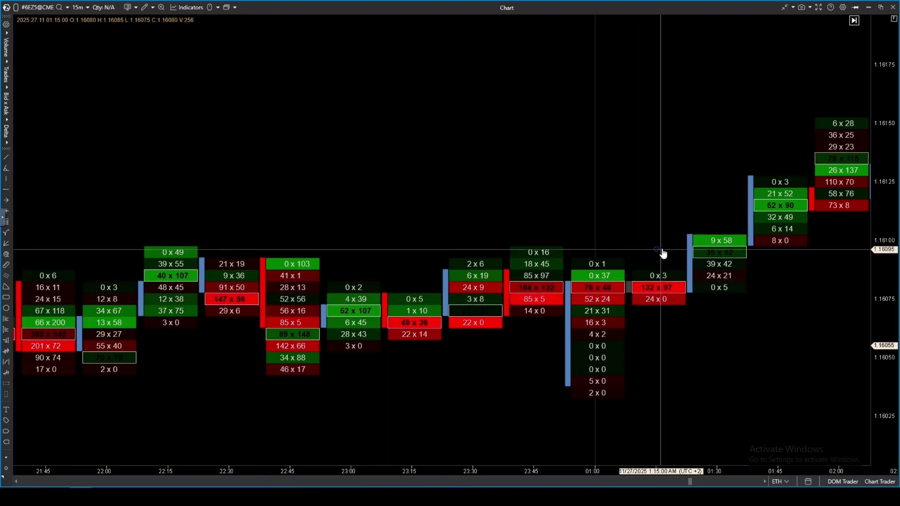
pyautogui.click(656, 265)
pyautogui.click(778, 124)
pyautogui.moveTo(790, 299)
pyautogui.mouseDown()
pyautogui.moveTo(665, 313)
pyautogui.moveTo(464, 397)
pyautogui.mouseUp()
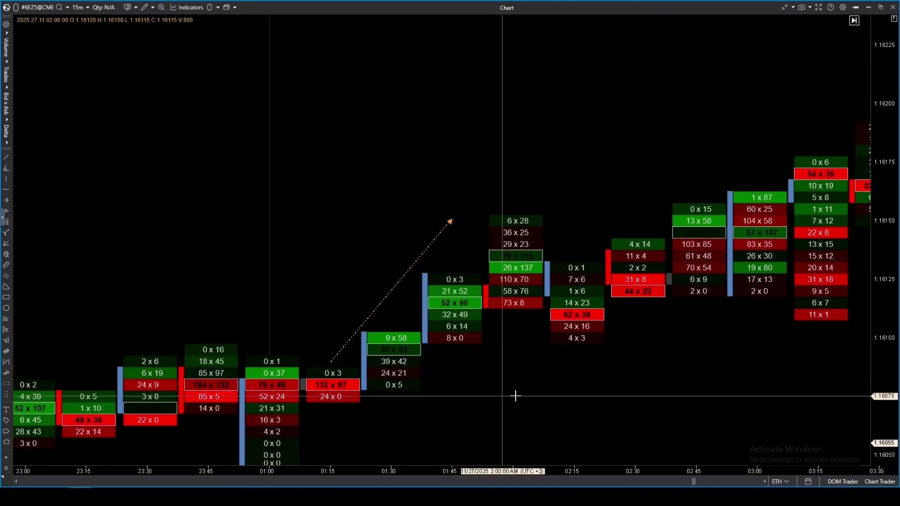
# - Draw arrows up along the rise from about 03:00 to 03:30 and at the 04:00 bar
pyautogui.moveTo(759, 231)
pyautogui.mouseDown()
pyautogui.moveTo(693, 239)
pyautogui.moveTo(669, 259)
pyautogui.mouseUp()
pyautogui.click(668, 259)
pyautogui.click(778, 135)
pyautogui.moveTo(818, 286)
pyautogui.mouseDown()
pyautogui.moveTo(732, 320)
pyautogui.moveTo(663, 382)
pyautogui.moveTo(613, 402)
pyautogui.moveTo(699, 224)
pyautogui.mouseUp()
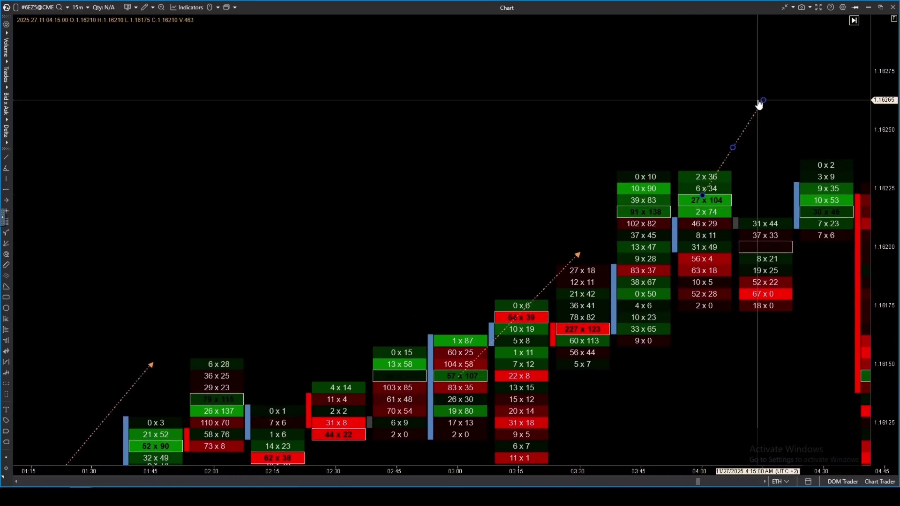
pyautogui.click(712, 192)
# - Draw an arrow down from the 04:30 bar to the 04:45 bar and horizontal levels at 1.16230, 1.16225, 1.16220 and 1.16215
pyautogui.moveTo(801, 231); pyautogui.dragTo(656, 218)
pyautogui.click(576, 164)
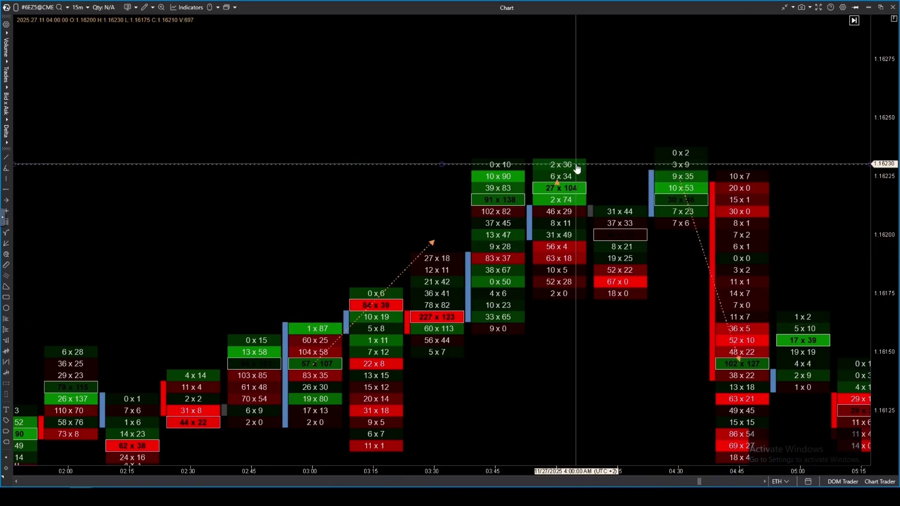
pyautogui.click(615, 200)
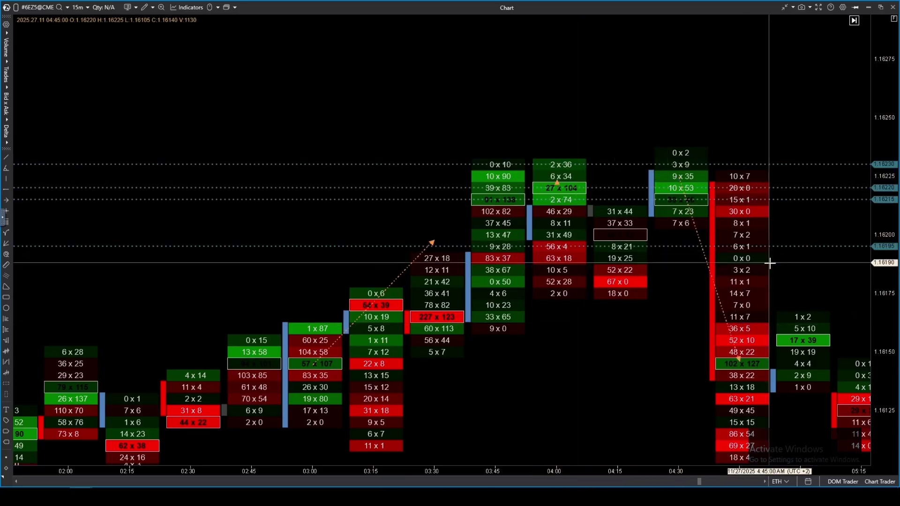
pyautogui.moveTo(770, 263); pyautogui.dragTo(732, 171)
# - Draw an arrow down along the morning decline from about 07:00 to 09:15
pyautogui.moveTo(820, 289); pyautogui.dragTo(462, 274)
pyautogui.scroll(-1, 532, 252)
pyautogui.moveTo(609, 320); pyautogui.dragTo(532, 252)
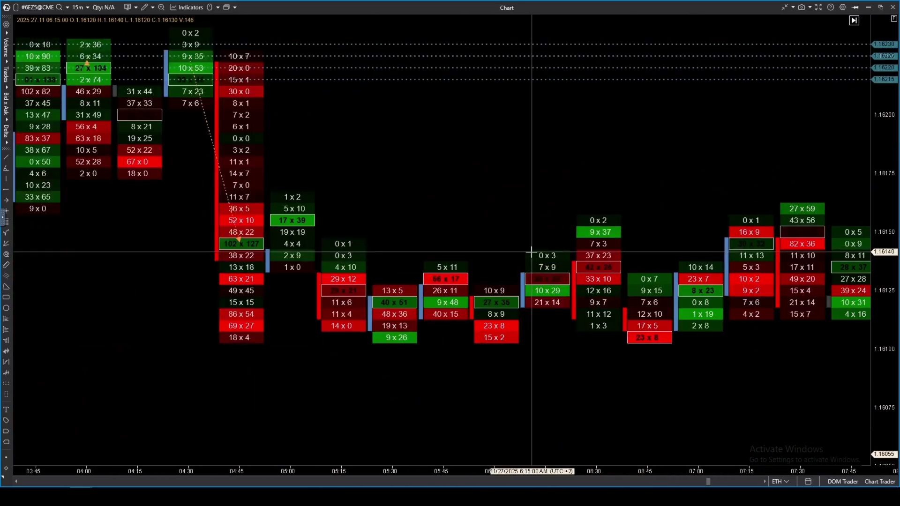
pyautogui.scroll(-2, 177, 328)
pyautogui.moveTo(356, 356); pyautogui.dragTo(304, 19)
pyautogui.scroll(1, 844, 331)
pyautogui.moveTo(269, 124); pyautogui.dragTo(269, 165)
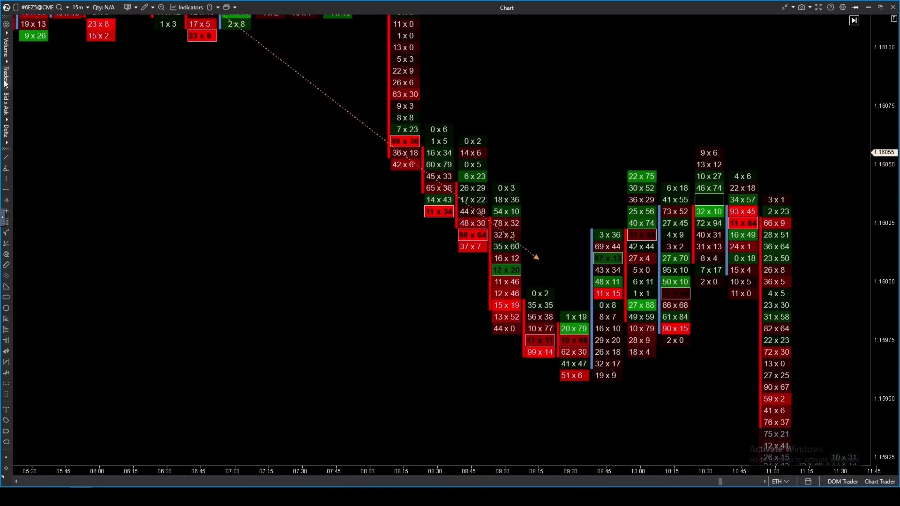
# - Switch the clusters to Bid x Ask Ladder and draw an arrow down along the fall from about 10:30 to 11:30
pyautogui.moveTo(6, 106)
pyautogui.click(21, 119)
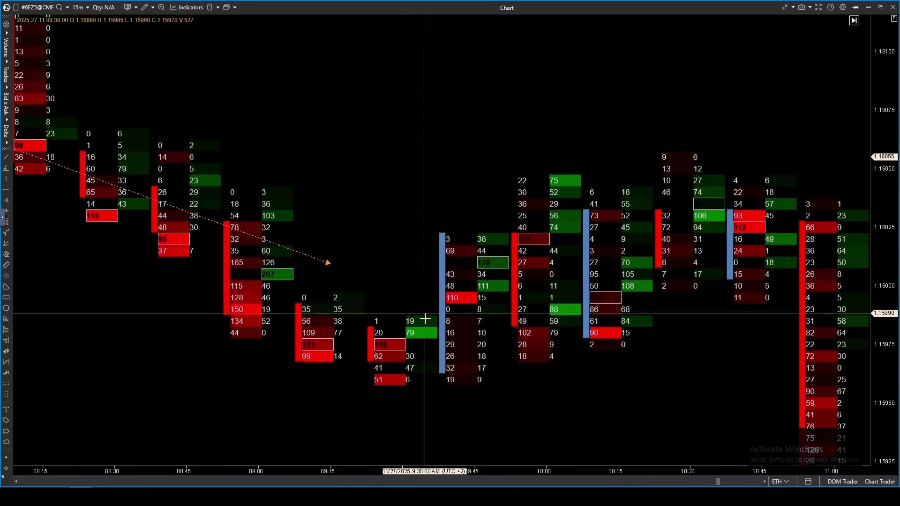
pyautogui.moveTo(533, 341); pyautogui.dragTo(410, 227)
pyautogui.moveTo(636, 150); pyautogui.dragTo(487, 107)
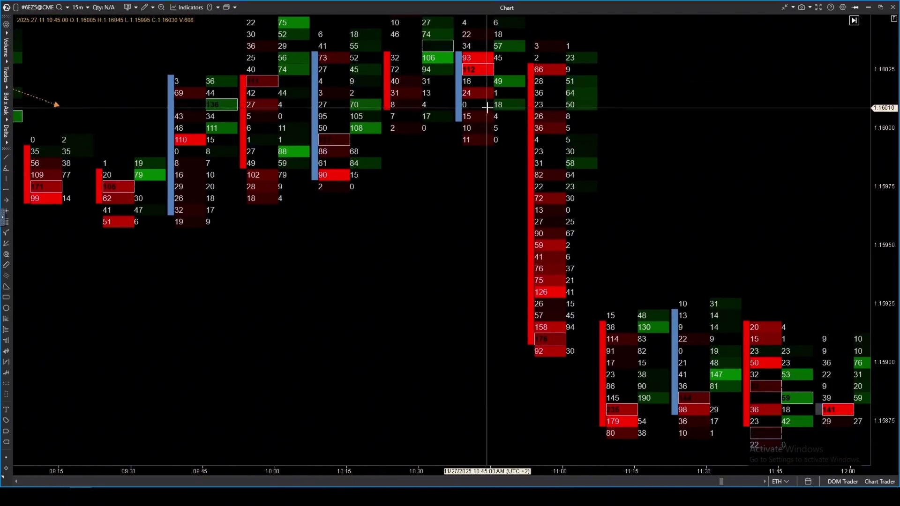
pyautogui.moveTo(428, 51)
pyautogui.mouseDown()
pyautogui.moveTo(602, 305)
pyautogui.moveTo(703, 427)
pyautogui.mouseUp()
# - Draw an arrow up along the 27 November afternoon rise from about 15:45 to 17:00
pyautogui.moveTo(468, 350)
pyautogui.mouseDown()
pyautogui.moveTo(405, 308)
pyautogui.moveTo(322, 306)
pyautogui.moveTo(297, 323)
pyautogui.mouseUp()
pyautogui.moveTo(775, 364)
pyautogui.mouseDown()
pyautogui.moveTo(824, 203)
pyautogui.moveTo(785, 316)
pyautogui.moveTo(438, 305)
pyautogui.moveTo(248, 344)
pyautogui.mouseUp()
pyautogui.moveTo(642, 364); pyautogui.dragTo(394, 384)
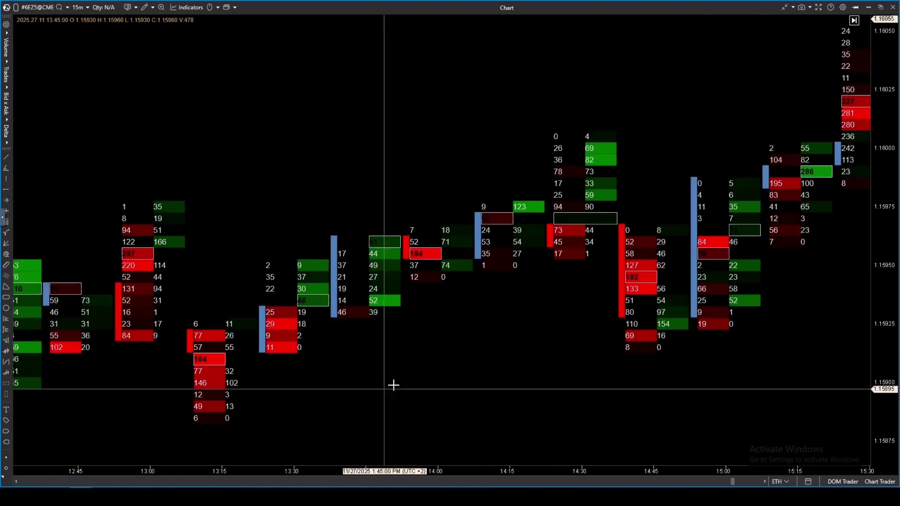
pyautogui.moveTo(731, 363); pyautogui.dragTo(590, 358)
pyautogui.moveTo(624, 331); pyautogui.dragTo(624, 233)
pyautogui.moveTo(740, 244); pyautogui.dragTo(580, 297)
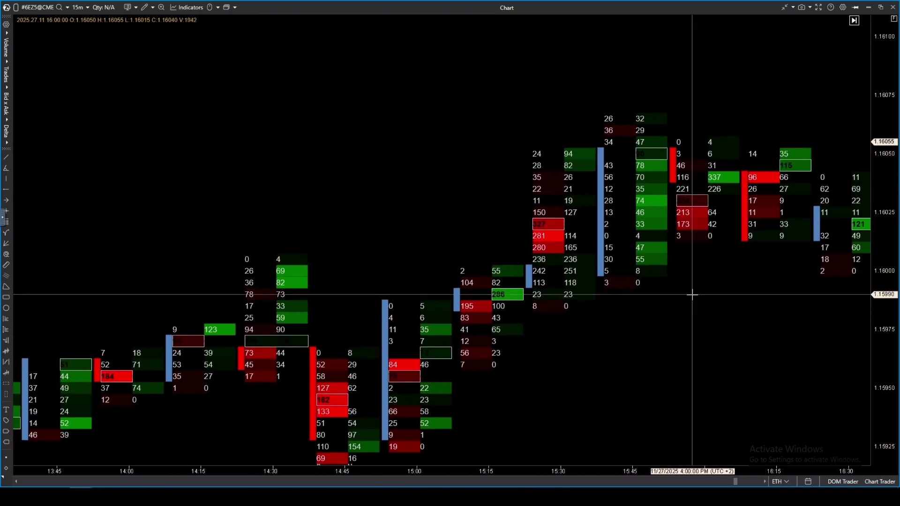
pyautogui.moveTo(692, 294); pyautogui.dragTo(456, 342)
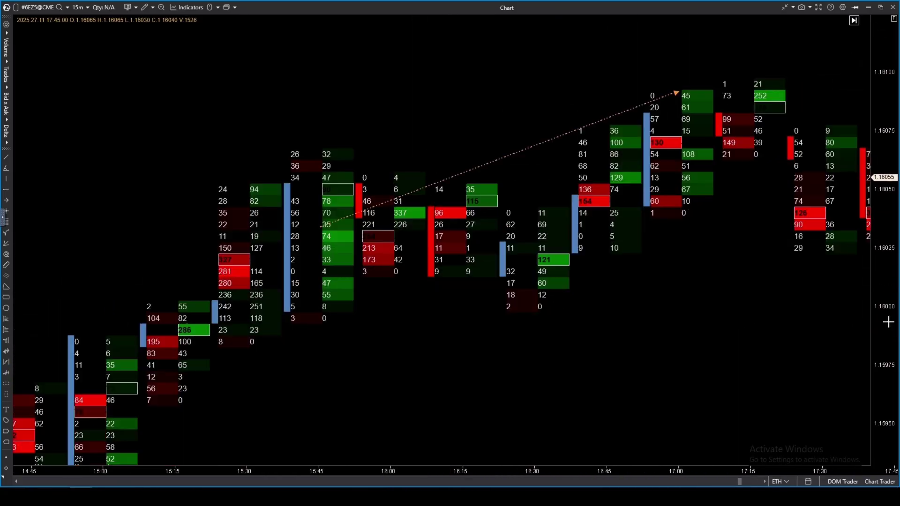
pyautogui.moveTo(223, 241); pyautogui.dragTo(228, 240)
# - Switch the clusters to the Bid x Ask Histogram preset
pyautogui.click(6, 119)
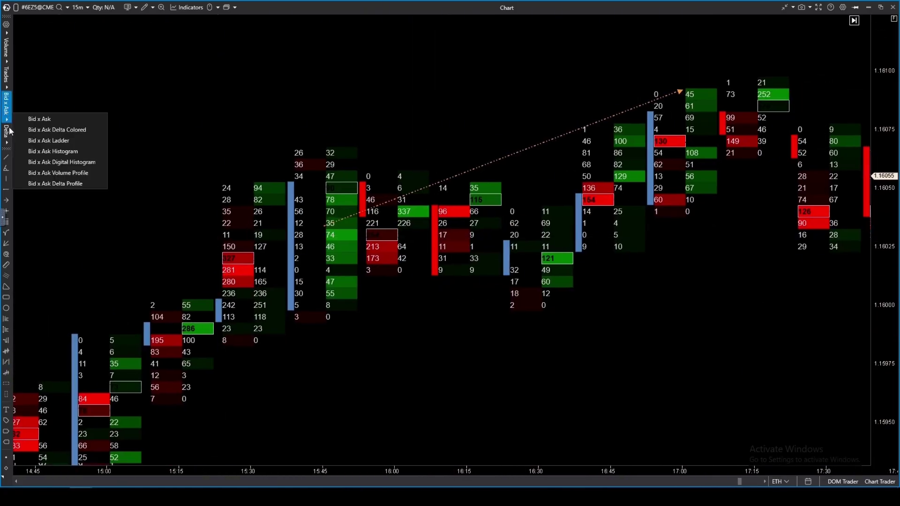
pyautogui.click(71, 152)
pyautogui.moveTo(407, 301); pyautogui.dragTo(559, 295)
pyautogui.scroll(-2, 600, 281)
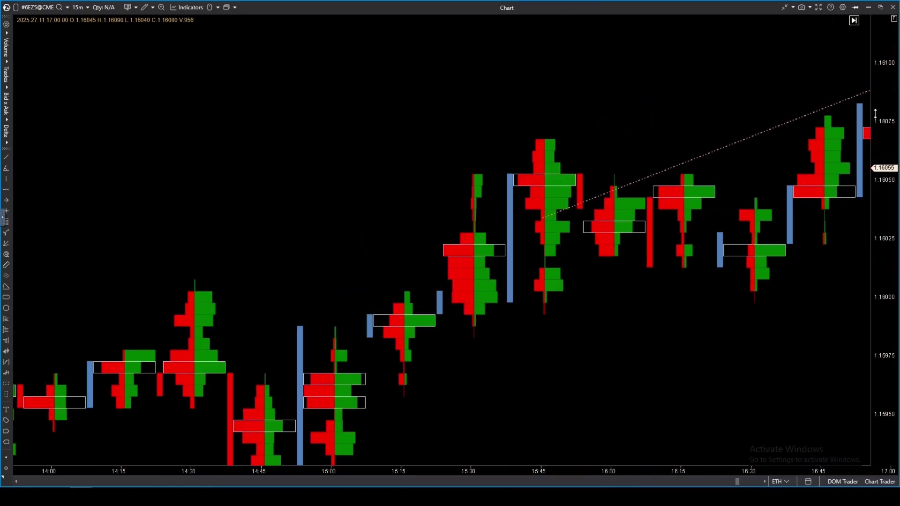
# - Delete the upward arrow drawn between the 15:45 and 17:00 bars
pyautogui.moveTo(876, 112); pyautogui.dragTo(879, 233)
pyautogui.moveTo(575, 241); pyautogui.dragTo(171, 317)
pyautogui.moveTo(555, 344); pyautogui.dragTo(442, 377)
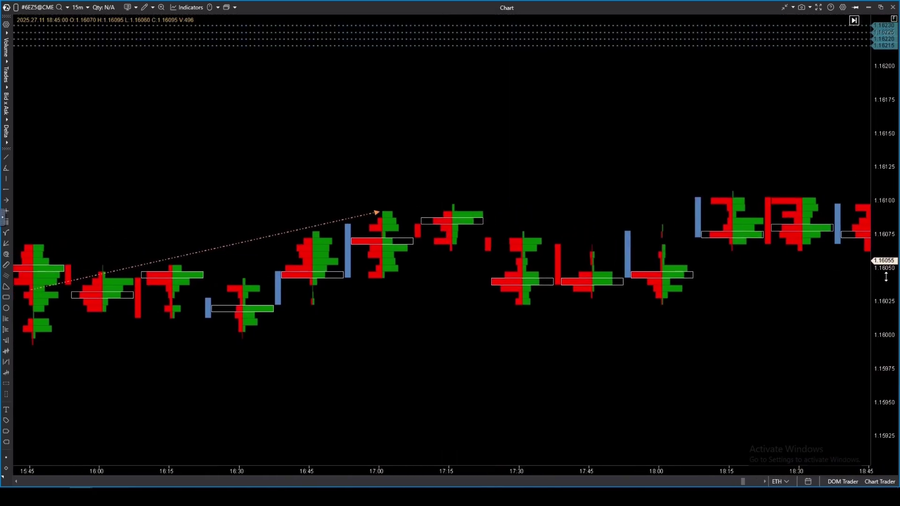
pyautogui.moveTo(886, 277); pyautogui.dragTo(886, 265)
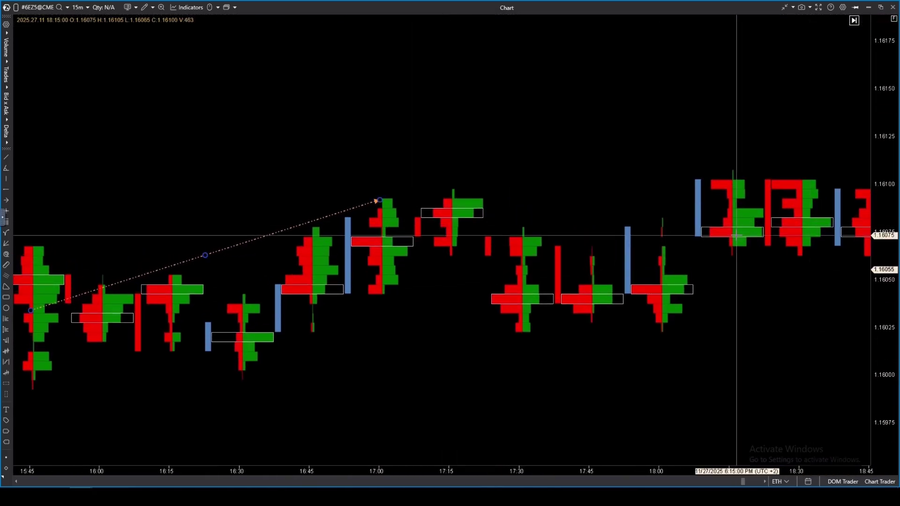
pyautogui.press('Delete')
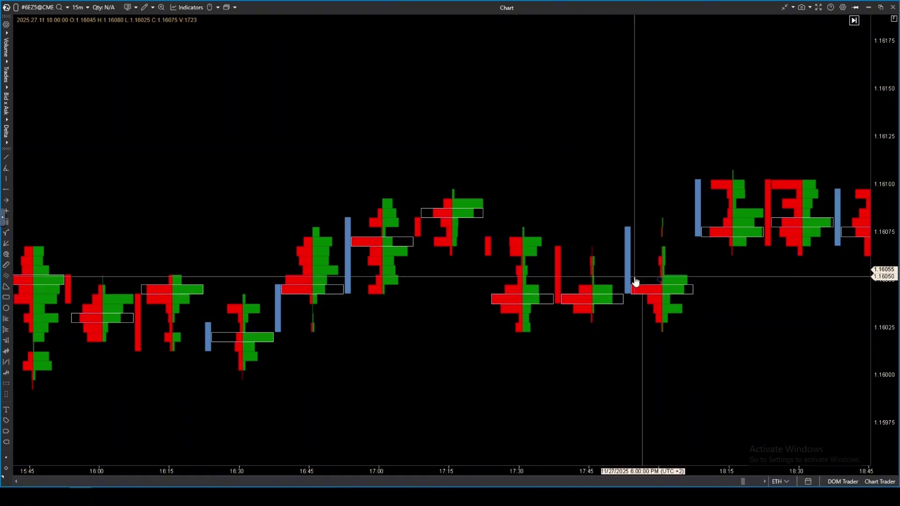
# - Draw a rectangle over the 17:30 to 18:00 clusters, and horizontal levels at 1.15770 and 1.15745 across the 25 November 19:00 cluster
pyautogui.moveTo(501, 293); pyautogui.dragTo(769, 309)
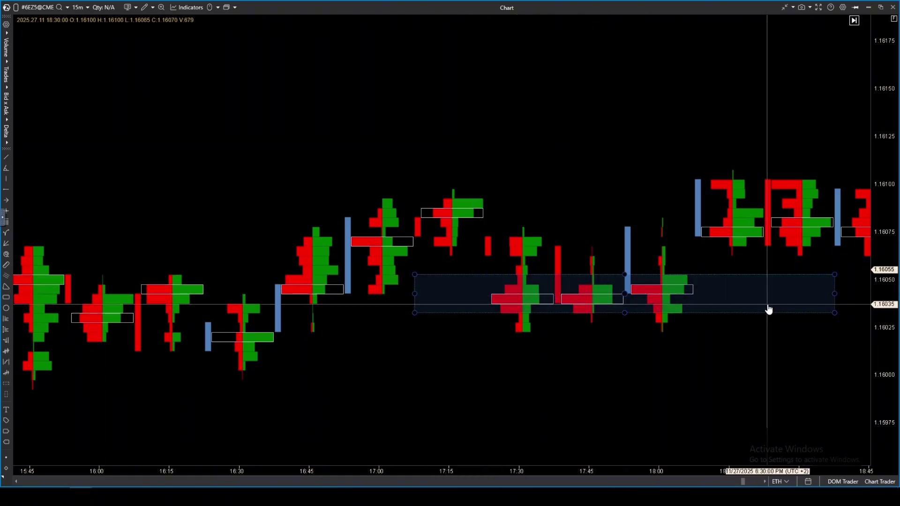
pyautogui.moveTo(713, 320); pyautogui.dragTo(353, 315)
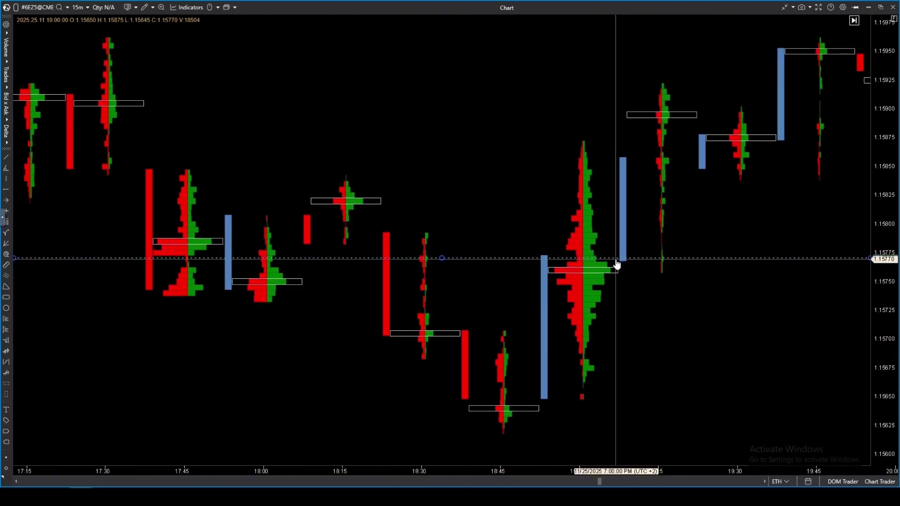
pyautogui.moveTo(617, 265); pyautogui.dragTo(628, 287)
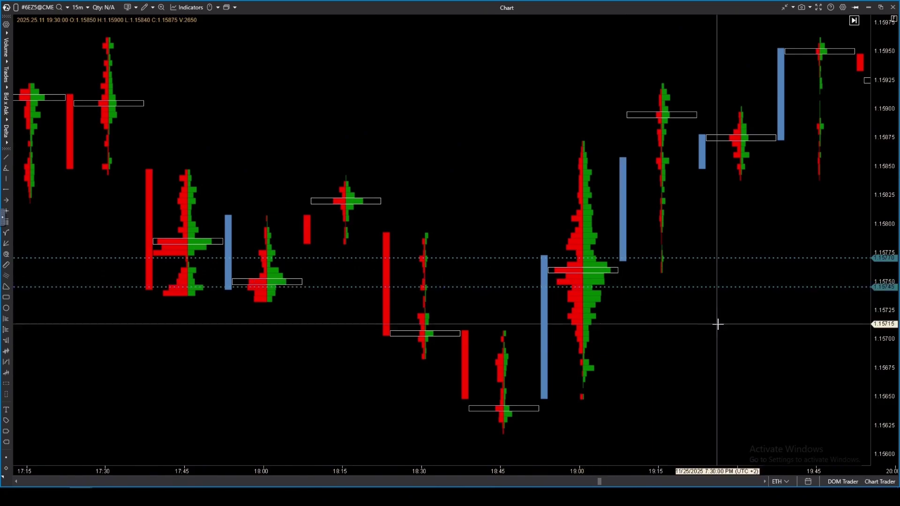
# - Draw horizontal levels at 1.15980 and 1.15970 around the largest cluster of the 17:45 bar
pyautogui.moveTo(718, 324); pyautogui.dragTo(417, 353)
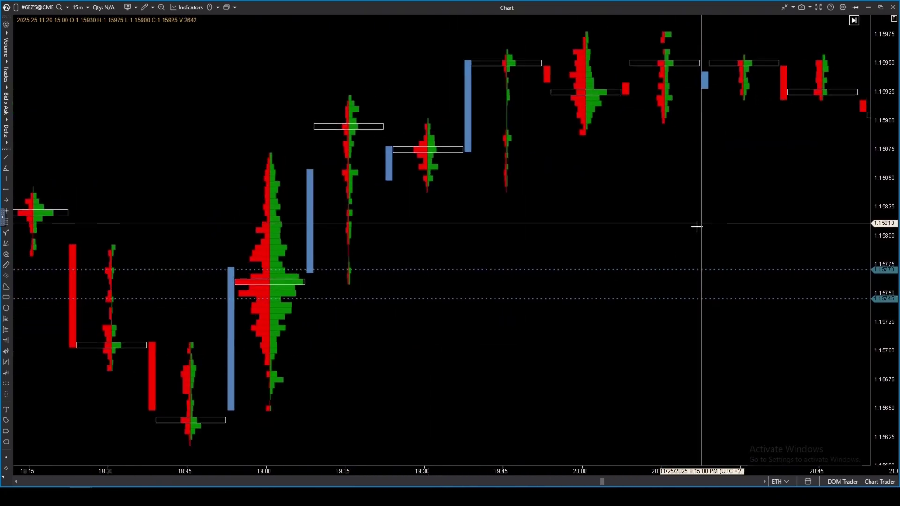
pyautogui.moveTo(697, 227); pyautogui.dragTo(369, 257)
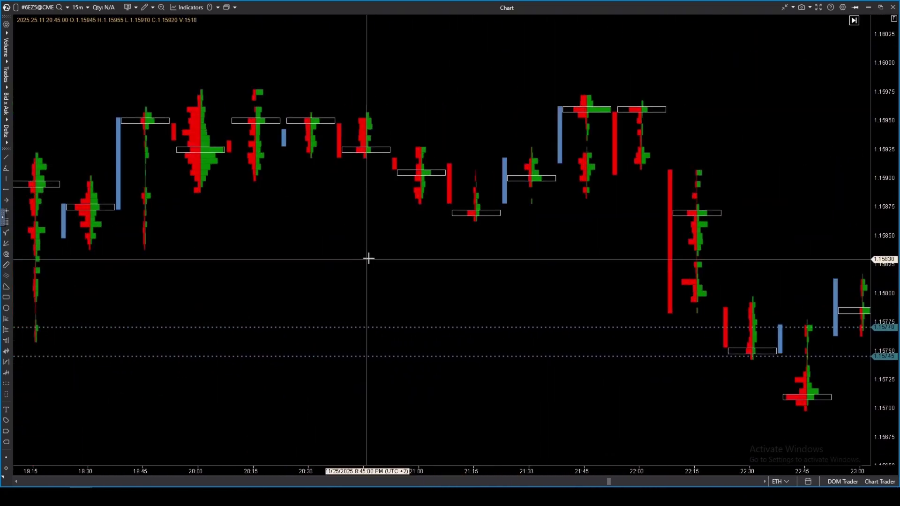
pyautogui.moveTo(642, 257); pyautogui.dragTo(441, 231)
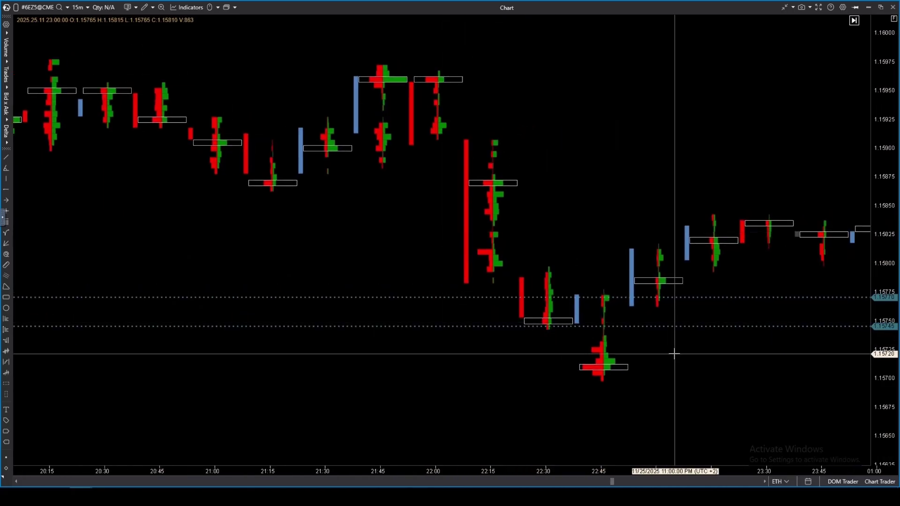
pyautogui.click(657, 370)
pyautogui.moveTo(636, 232); pyautogui.dragTo(415, 232)
pyautogui.scroll(-3, 528, 221)
pyautogui.moveTo(677, 212); pyautogui.dragTo(462, 347)
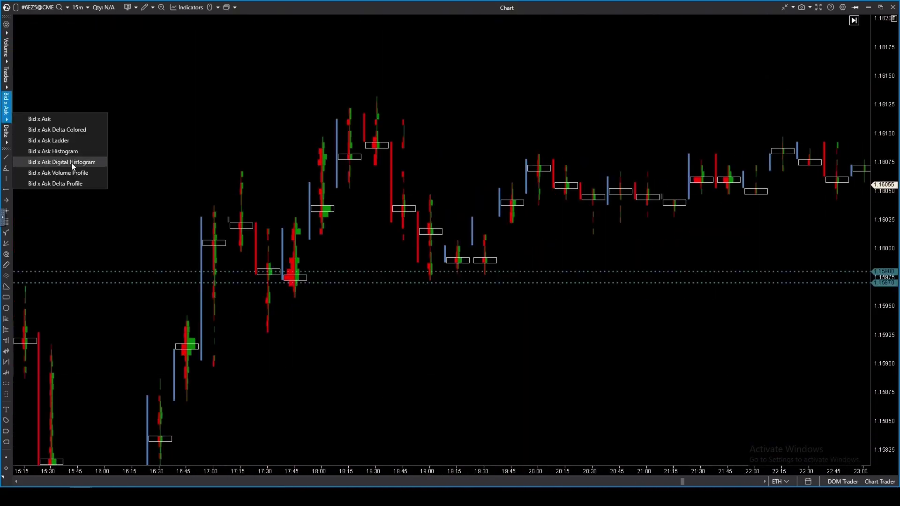
# - Switch the clusters to Bid x Ask Volume Profile on the 1-hour chart and mark the 24 October decline with an arrow and rectangle
pyautogui.click(86, 174)
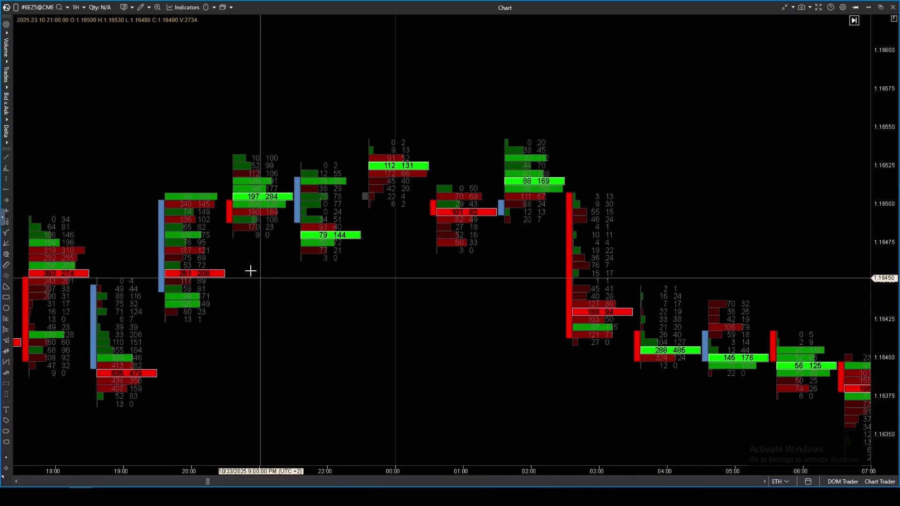
pyautogui.moveTo(215, 269); pyautogui.dragTo(234, 268)
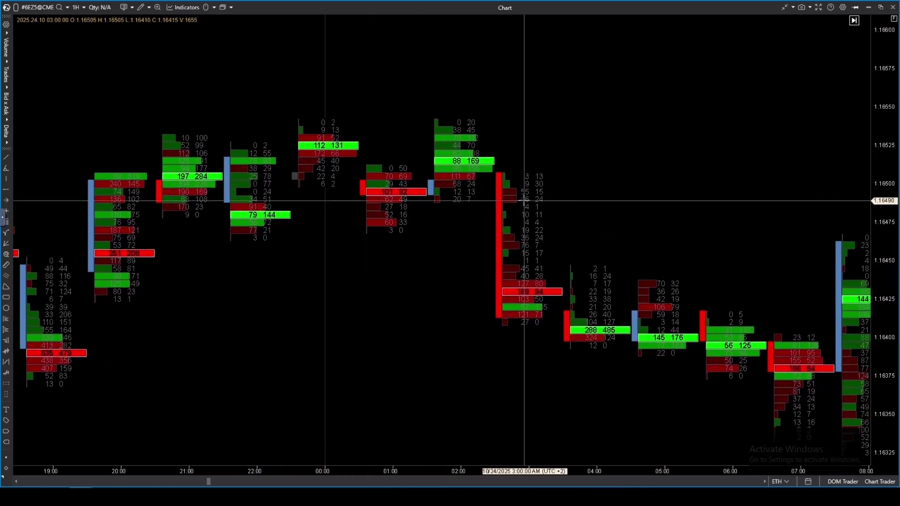
pyautogui.click(394, 112)
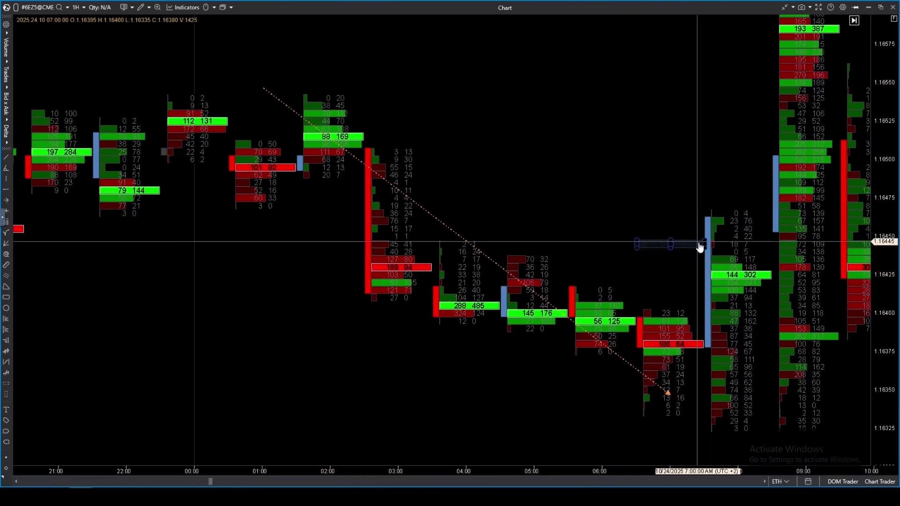
pyautogui.moveTo(700, 247); pyautogui.dragTo(762, 306)
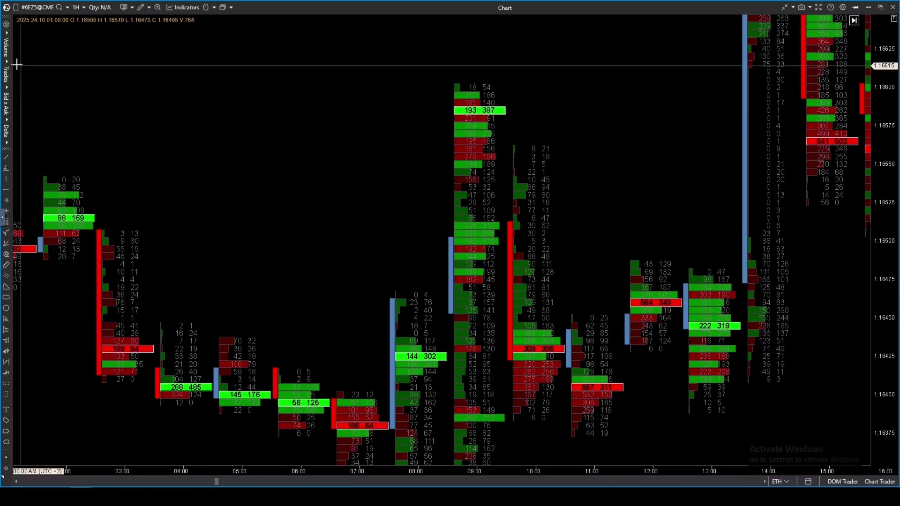
# - Switch the clusters to the Bid x Ask Delta Profile preset
pyautogui.click(6, 100)
pyautogui.click(68, 184)
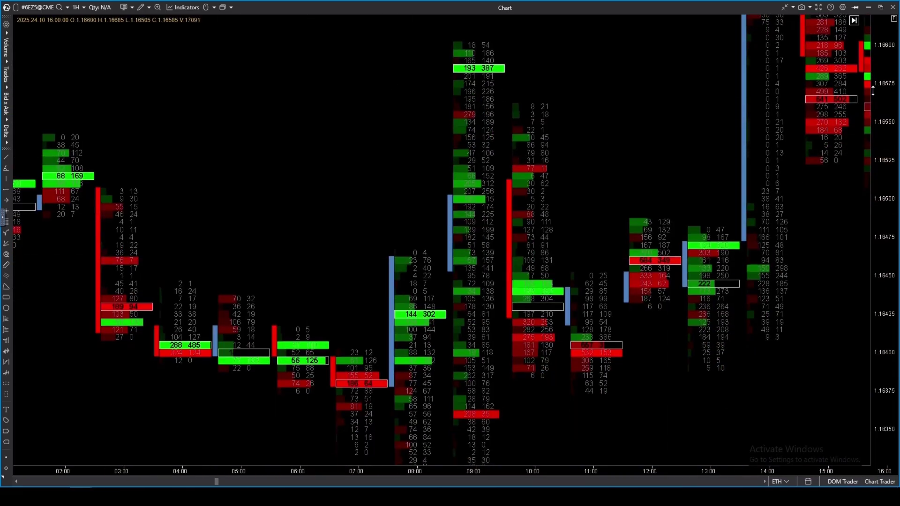
pyautogui.moveTo(586, 209); pyautogui.dragTo(305, 289)
pyautogui.moveTo(502, 273); pyautogui.dragTo(0, 310)
pyautogui.moveTo(623, 345); pyautogui.dragTo(311, 246)
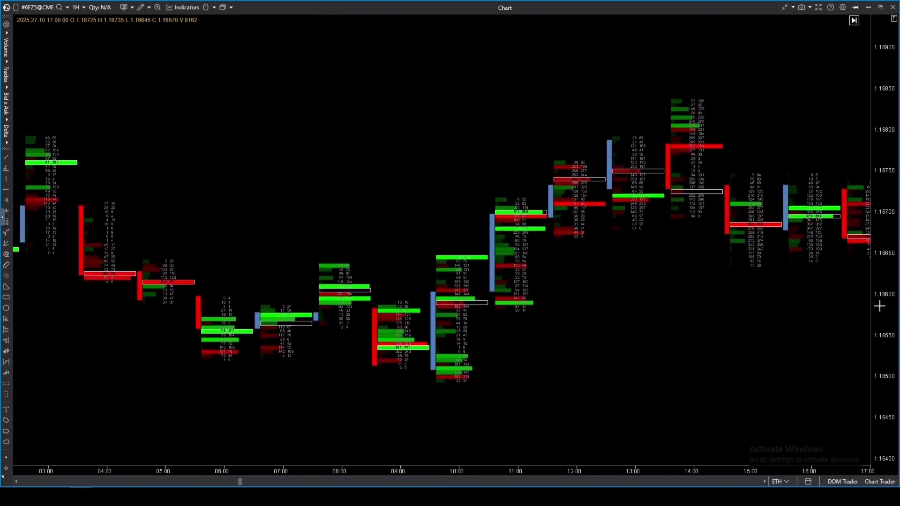
# - Draw horizontal levels between 1.15720 and 1.15645 and frame the low clusters at 01:00 and 17:00 to 19:00 on 10 November with rectangles
pyautogui.moveTo(470, 304); pyautogui.dragTo(411, 327)
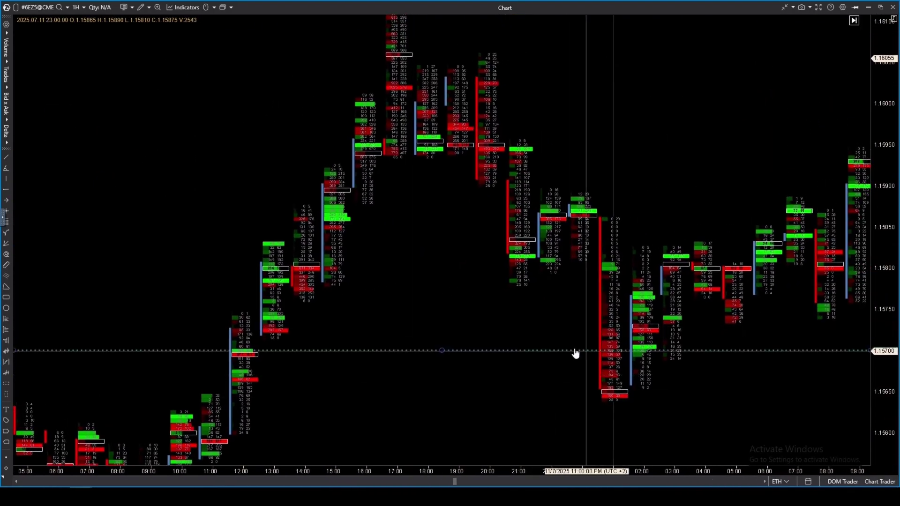
pyautogui.click(582, 404)
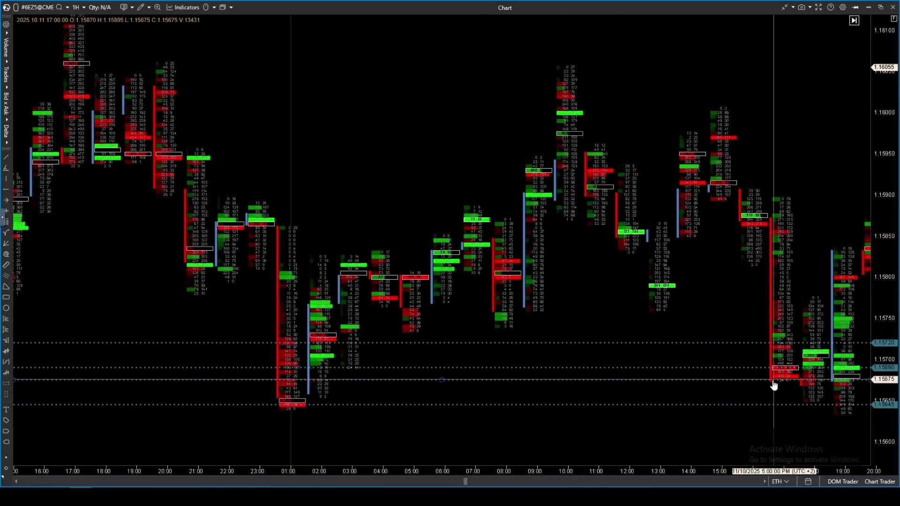
pyautogui.moveTo(215, 336); pyautogui.dragTo(368, 410)
pyautogui.moveTo(739, 359); pyautogui.dragTo(861, 386)
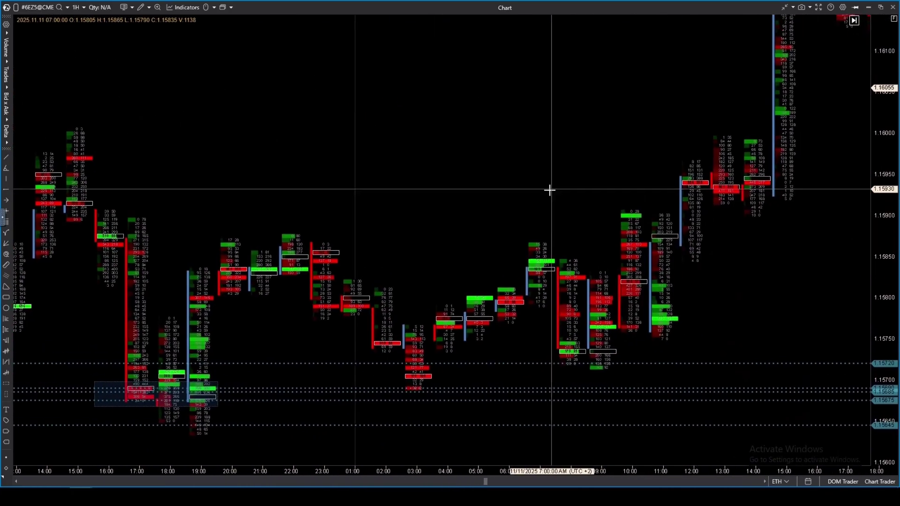
# - Draw an arrow down from about 22:00 to 02:00 and an arrow up from about 05:00 to 14:00 on 11 November
pyautogui.moveTo(890, 119); pyautogui.dragTo(889, 136)
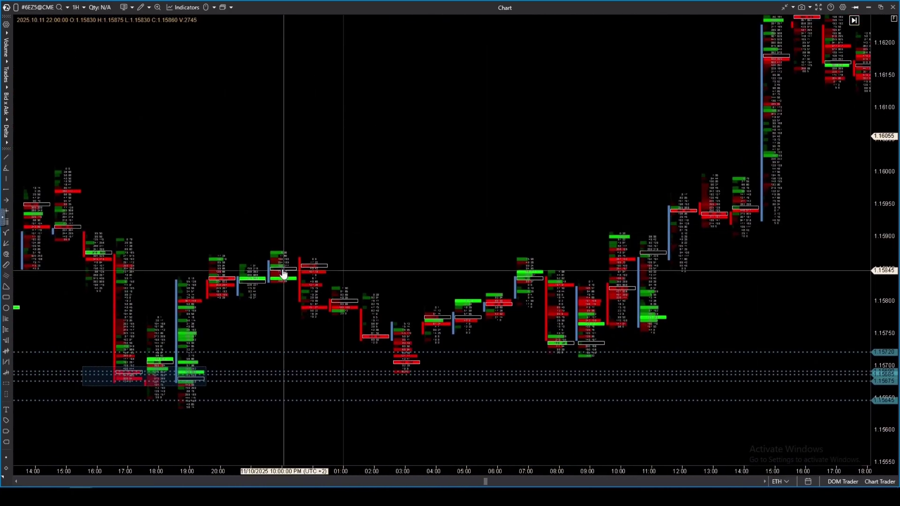
pyautogui.moveTo(283, 254); pyautogui.dragTo(384, 361)
pyautogui.moveTo(468, 364); pyautogui.dragTo(743, 33)
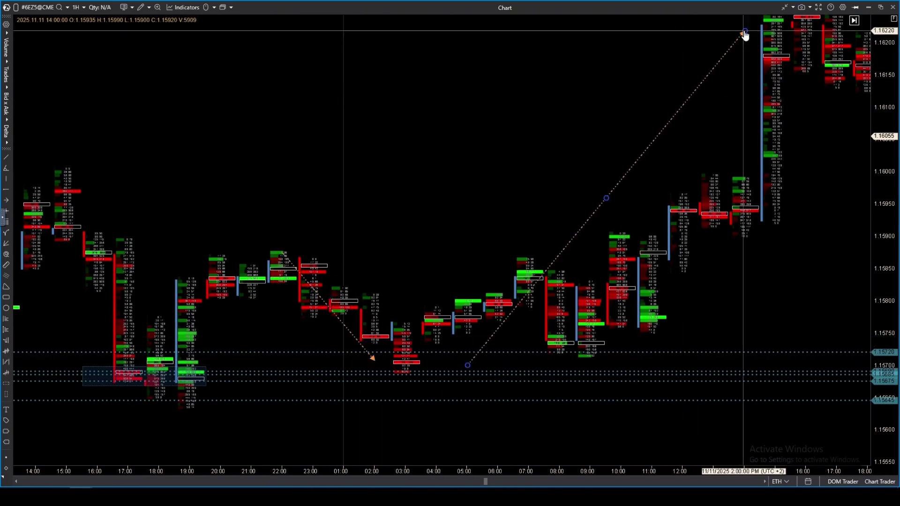
pyautogui.moveTo(825, 229)
pyautogui.mouseDown()
pyautogui.moveTo(678, 307)
pyautogui.moveTo(682, 242)
pyautogui.mouseUp()
pyautogui.scroll(-3, 678, 307)
pyautogui.moveTo(886, 160); pyautogui.dragTo(886, 194)
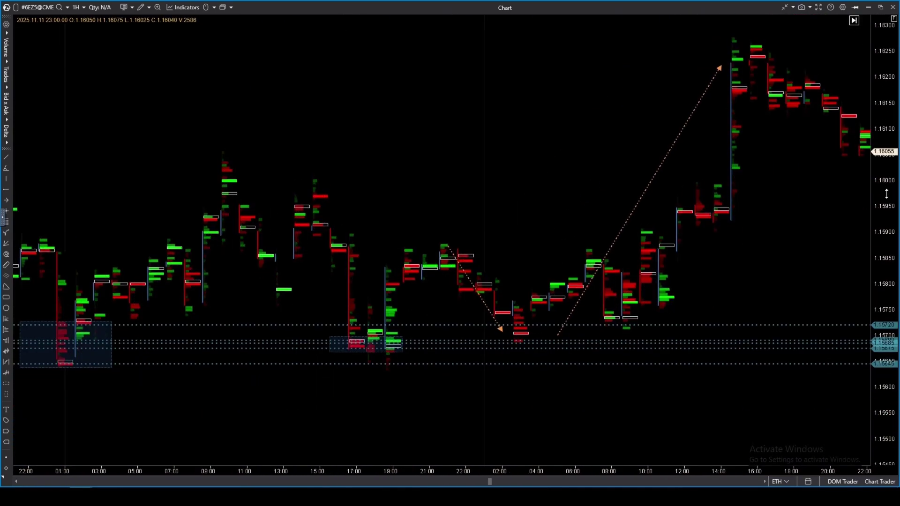
pyautogui.moveTo(761, 210); pyautogui.dragTo(743, 216)
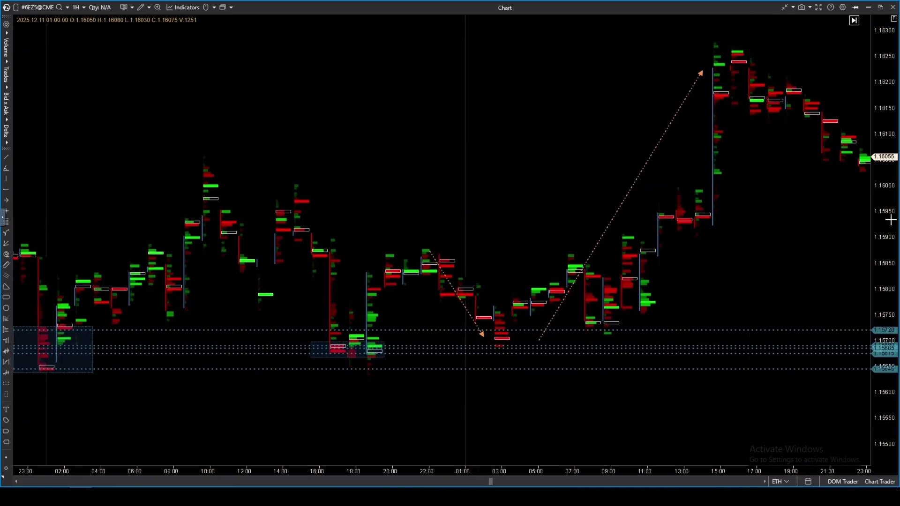
# - Delete the drawings from the chart and switch the clusters to the Delta preset
pyautogui.press('Delete')
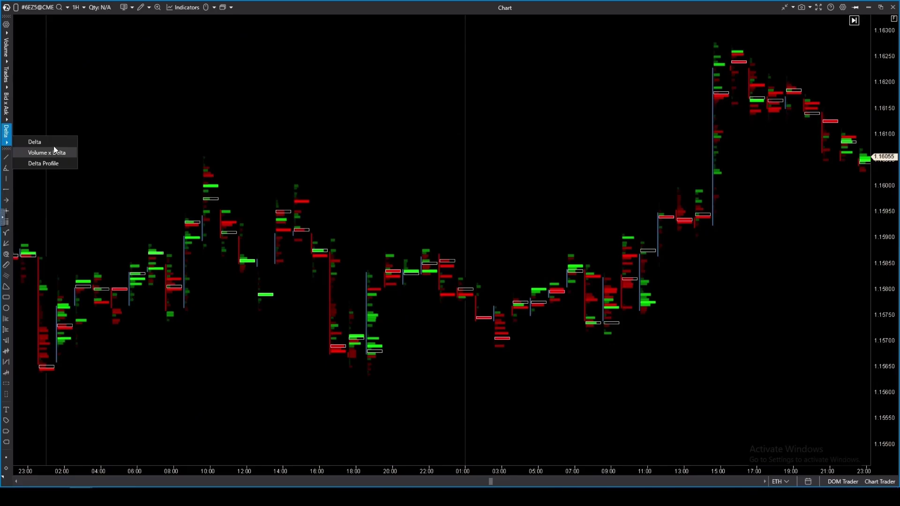
pyautogui.click(52, 144)
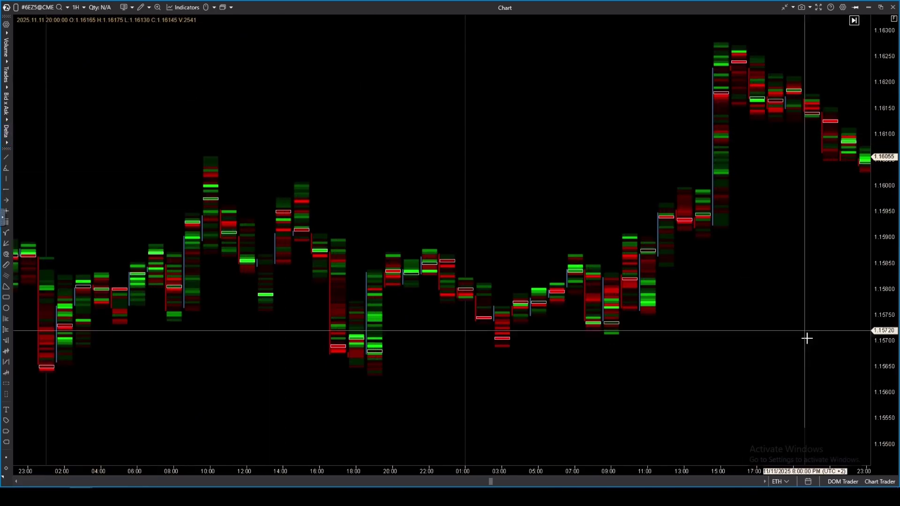
pyautogui.moveTo(872, 379); pyautogui.dragTo(879, 204)
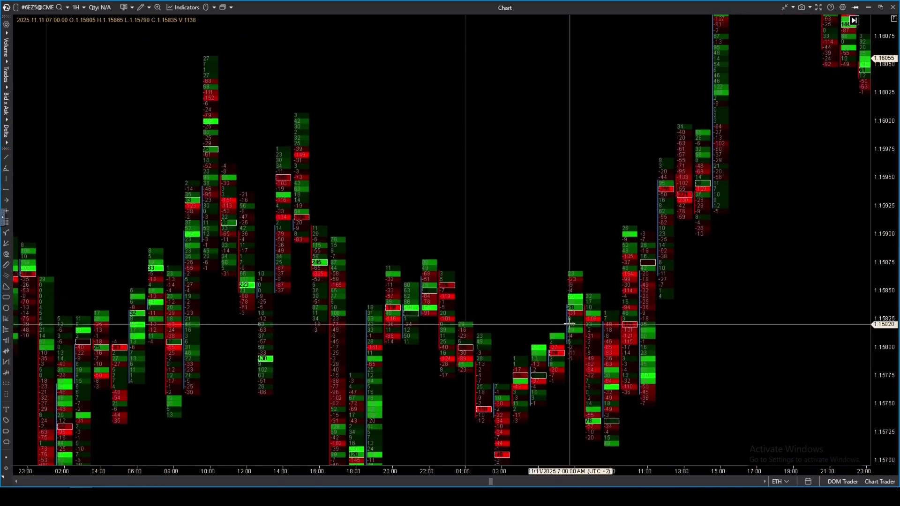
# - Examine the per-price delta values in the clusters from 17:00 on 10 November to 11:00 on 11 November
pyautogui.moveTo(569, 323); pyautogui.dragTo(582, 237)
pyautogui.moveTo(888, 358); pyautogui.dragTo(884, 220)
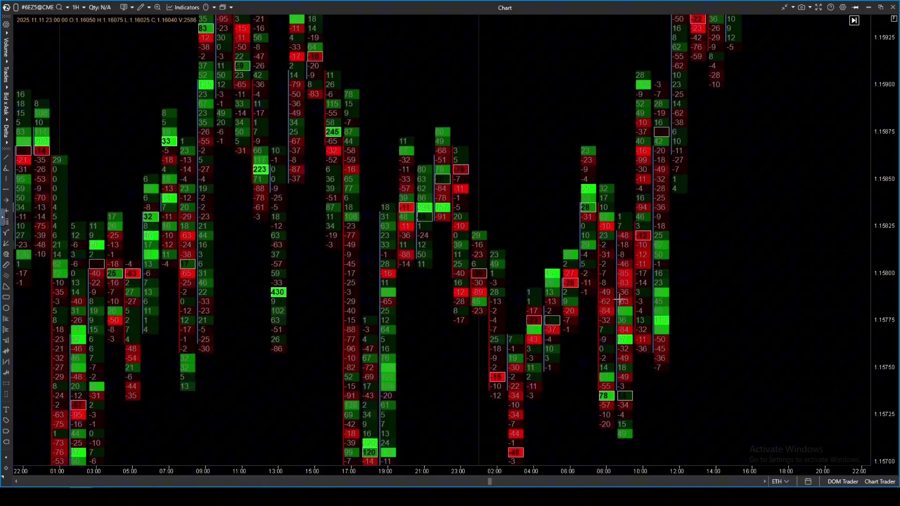
pyautogui.scroll(3, 466, 305)
pyautogui.moveTo(466, 307); pyautogui.dragTo(749, 288)
pyautogui.scroll(4, 533, 317)
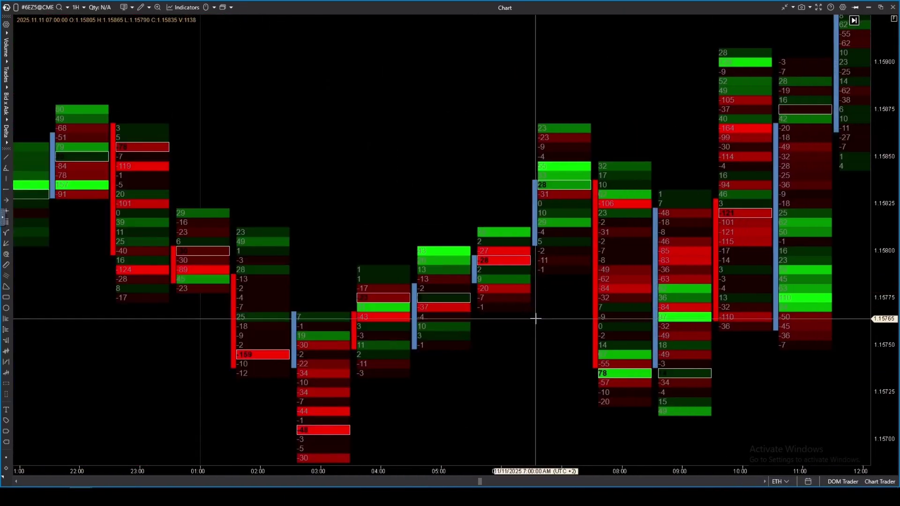
pyautogui.moveTo(389, 378); pyautogui.dragTo(866, 249)
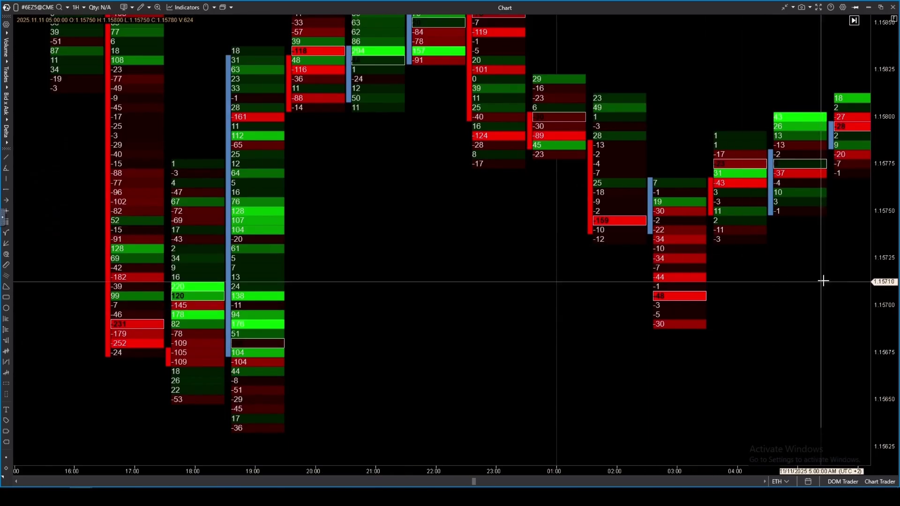
pyautogui.moveTo(882, 307); pyautogui.dragTo(884, 256)
pyautogui.moveTo(440, 285); pyautogui.dragTo(735, 283)
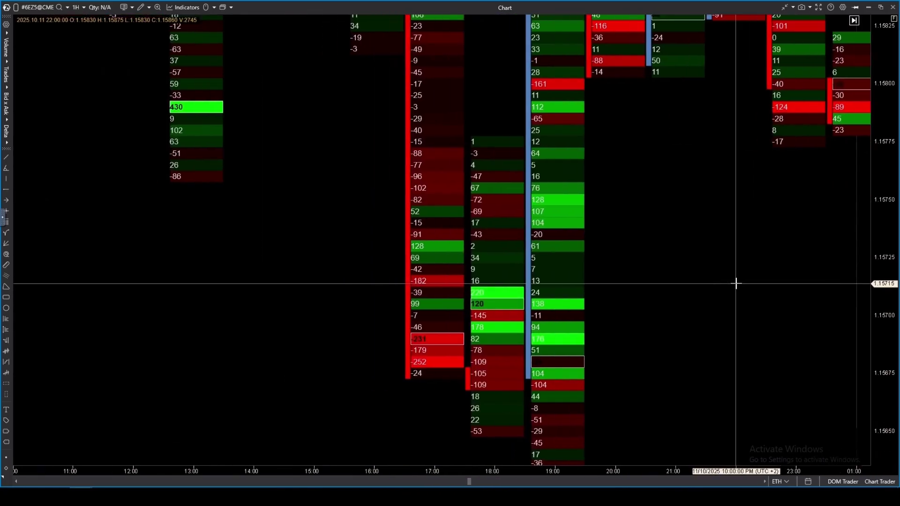
pyautogui.scroll(3, 553, 328)
pyautogui.moveTo(501, 335); pyautogui.dragTo(513, 306)
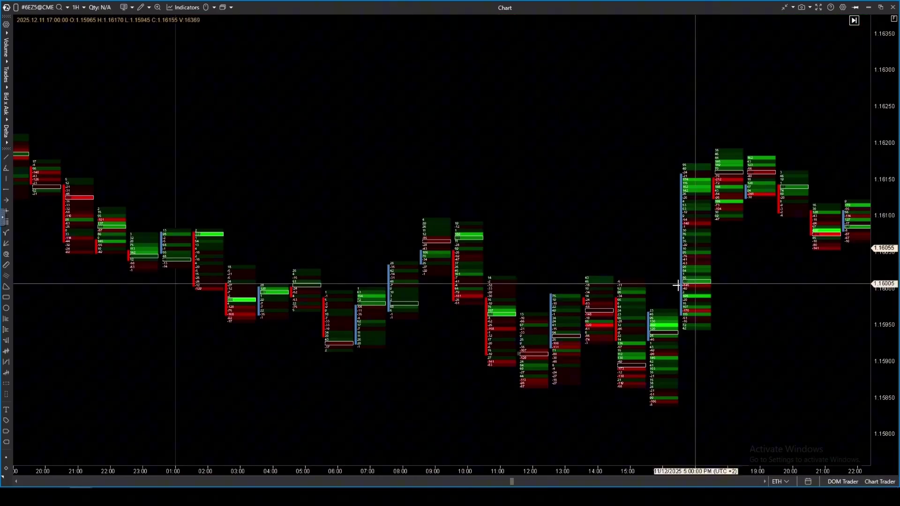
# - Draw upward arrows from about 16:00 to 18:00 on 12 November and from about 09:00 to 10:00 on 13 November
pyautogui.moveTo(610, 304); pyautogui.dragTo(496, 313)
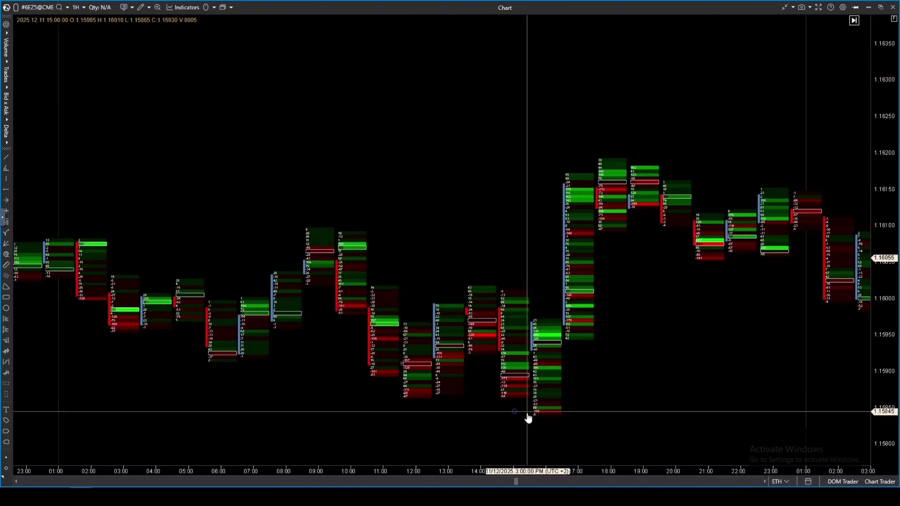
pyautogui.moveTo(747, 306); pyautogui.dragTo(409, 401)
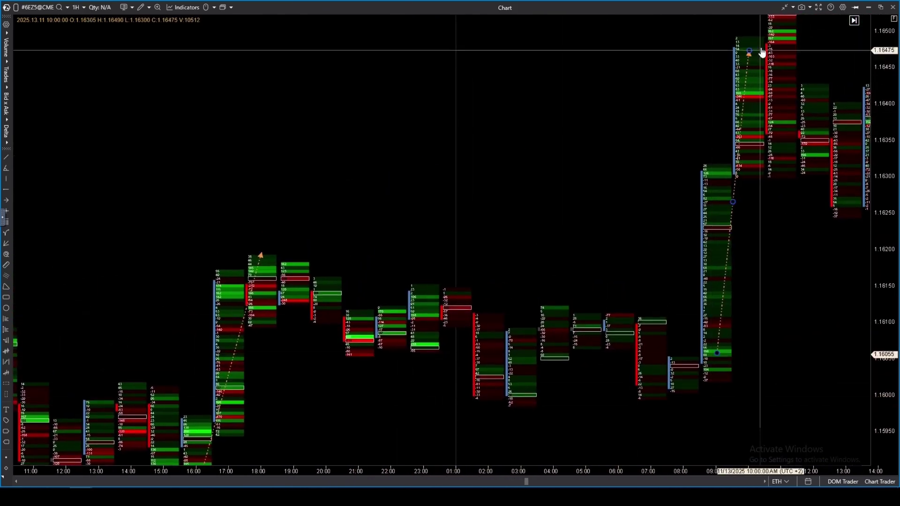
pyautogui.click(748, 36)
# - Frame the 19:00 high on 13 November between about 1.16730 and 1.16790 with a rectangle and point a downward arrow at it
pyautogui.moveTo(522, 284); pyautogui.dragTo(285, 378)
pyautogui.moveTo(715, 331); pyautogui.dragTo(703, 362)
pyautogui.moveTo(751, 127); pyautogui.dragTo(566, 136)
pyautogui.moveTo(489, 100)
pyautogui.mouseDown()
pyautogui.moveTo(574, 139)
pyautogui.moveTo(612, 141)
pyautogui.mouseUp()
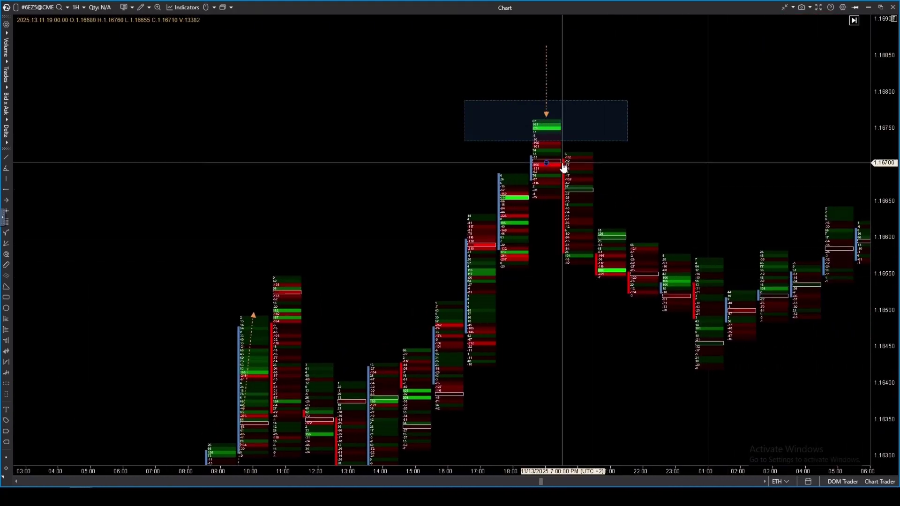
# - Draw horizontal levels at 1.16760 and 1.16745 and a downward arrow from about 19:00 on 13 November to 02:00 on 14 November
pyautogui.moveTo(774, 216); pyautogui.dragTo(405, 207)
pyautogui.moveTo(338, 149); pyautogui.dragTo(337, 112)
pyautogui.scroll(-10, 701, 315)
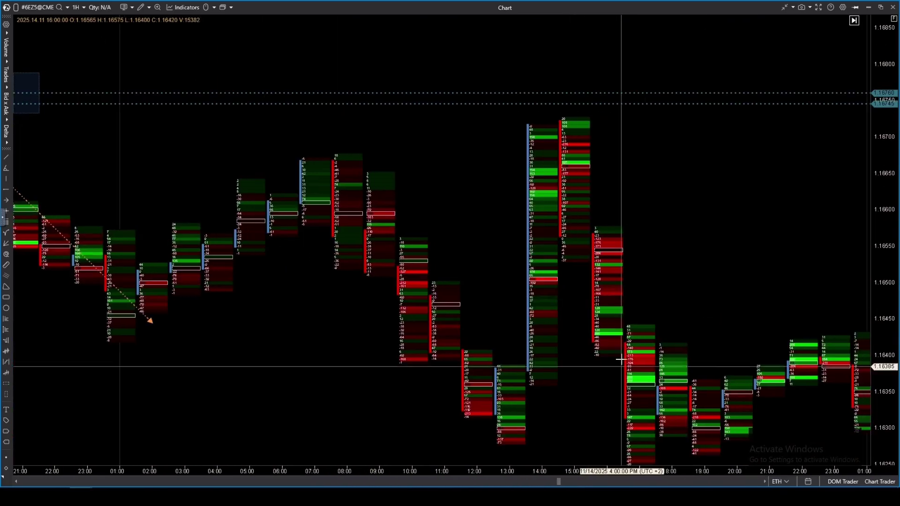
pyautogui.scroll(-2, 637, 312)
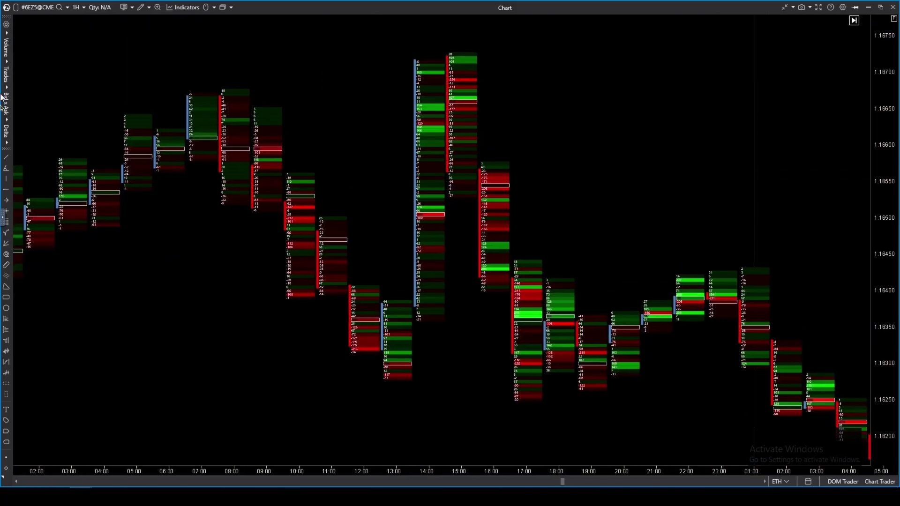
# - Clear the drawings and switch the clusters to the Volume x Delta preset
pyautogui.click(47, 152)
pyautogui.moveTo(247, 103); pyautogui.dragTo(457, 268)
pyautogui.scroll(5, 456, 267)
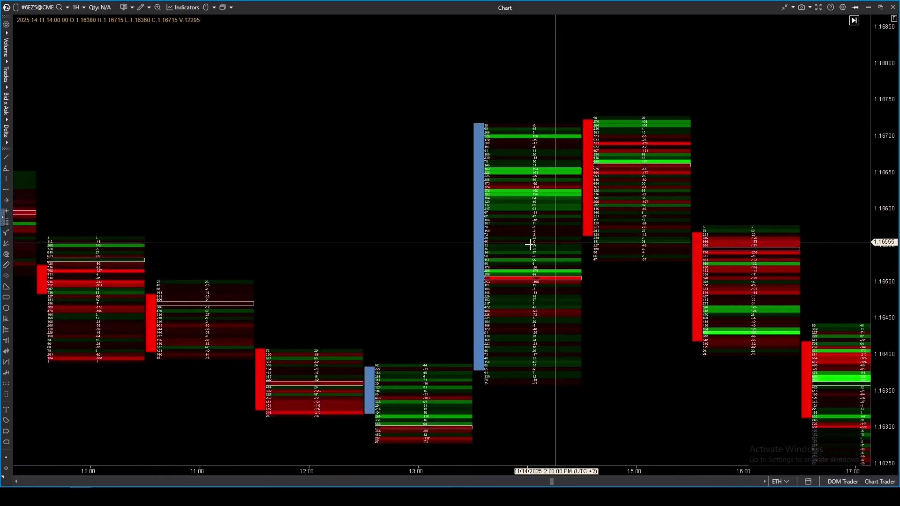
# - Examine the volume and delta values in the 14:00 to 18:00 clusters on 14 November
pyautogui.moveTo(530, 245); pyautogui.dragTo(417, 269)
pyautogui.moveTo(890, 300); pyautogui.dragTo(891, 195)
pyautogui.moveTo(586, 156); pyautogui.dragTo(579, 257)
pyautogui.moveTo(881, 276); pyautogui.dragTo(876, 163)
pyautogui.moveTo(682, 148); pyautogui.dragTo(784, 223)
pyautogui.scroll(3, 603, 302)
pyautogui.moveTo(610, 318); pyautogui.dragTo(600, 218)
pyautogui.moveTo(685, 416); pyautogui.dragTo(555, 77)
pyautogui.scroll(-10, 667, 283)
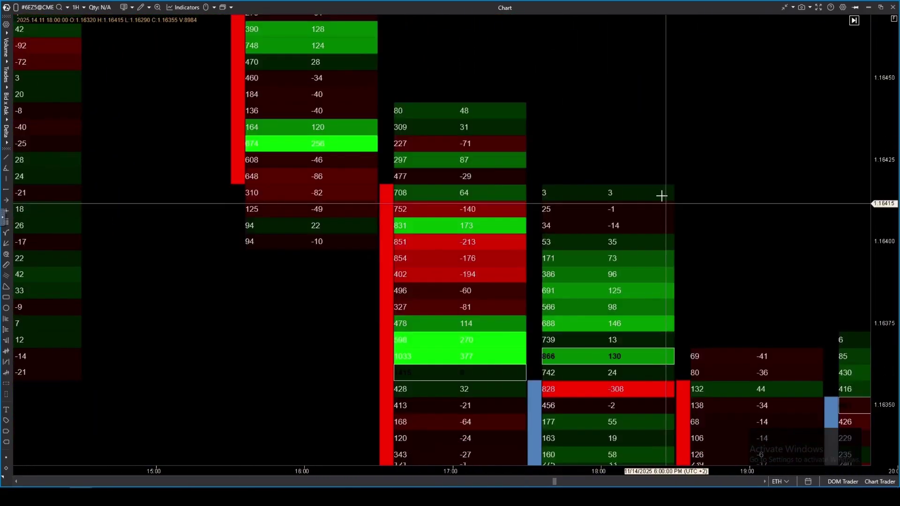
pyautogui.moveTo(661, 196); pyautogui.dragTo(619, 124)
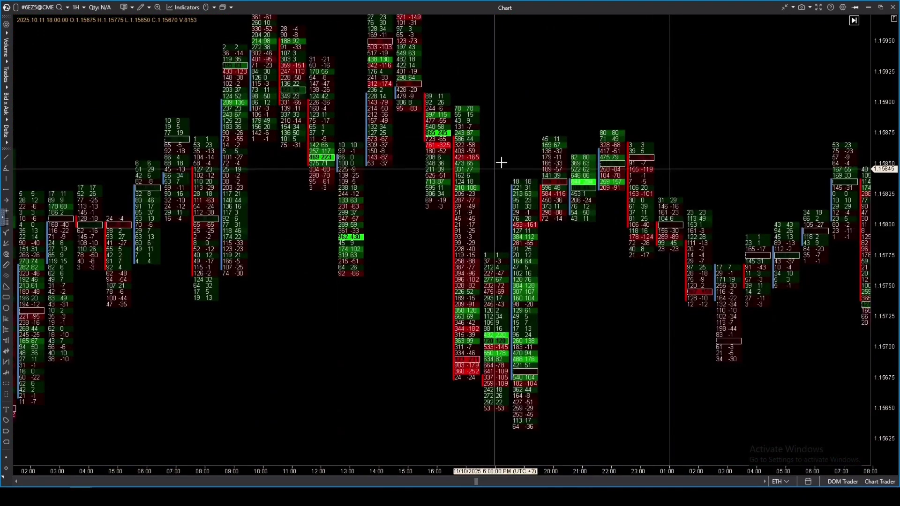
# - Mark the low-volume prices near 1.15725 and 1.15715 in the 19:00 cluster on 10 November with two arrows
pyautogui.moveTo(693, 127); pyautogui.dragTo(442, 228)
pyautogui.scroll(10, 711, 195)
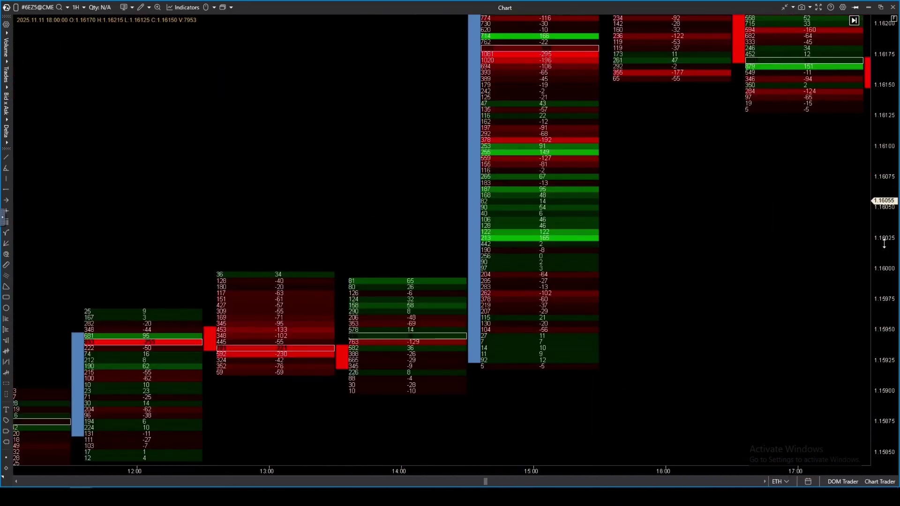
pyautogui.moveTo(884, 243); pyautogui.dragTo(884, 162)
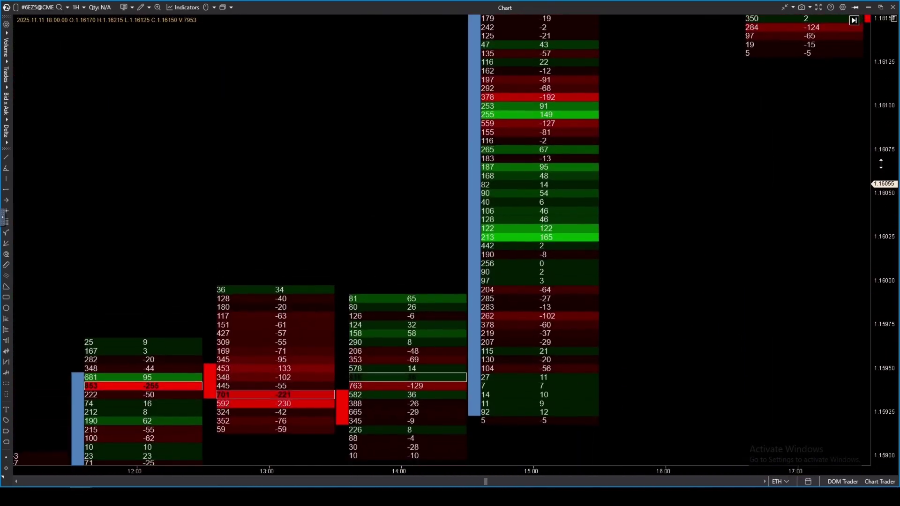
pyautogui.moveTo(771, 109); pyautogui.dragTo(736, 219)
pyautogui.moveTo(888, 90); pyautogui.dragTo(887, 119)
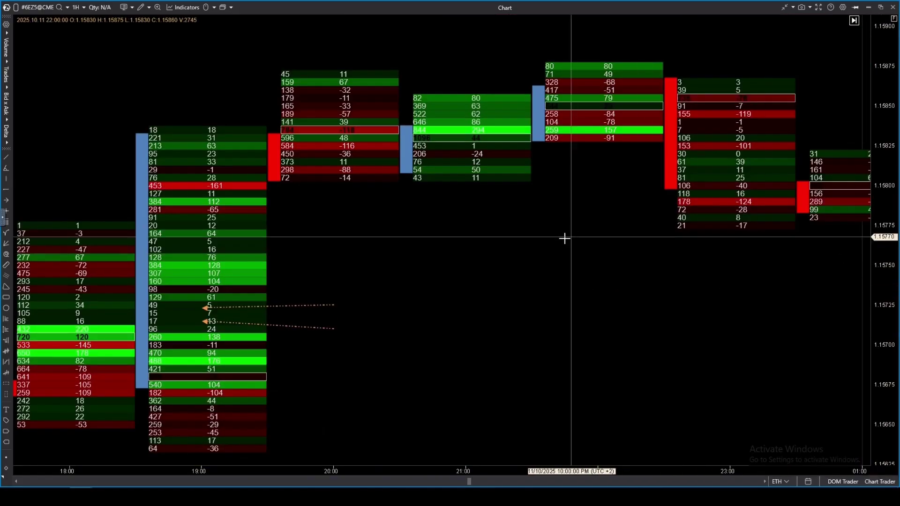
# - Remove the two arrows and switch the clusters to the Delta Profile preset
pyautogui.moveTo(567, 237); pyautogui.dragTo(535, 258)
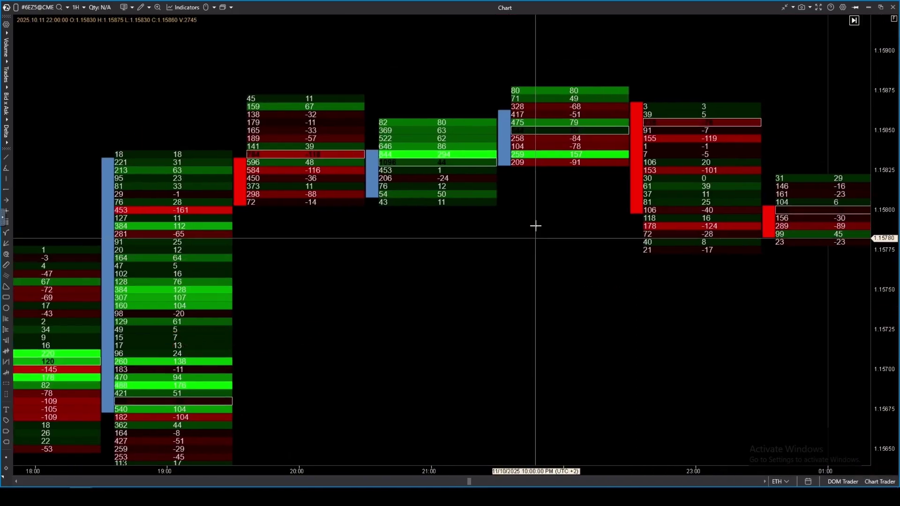
pyautogui.scroll(-3, 536, 226)
pyautogui.click(33, 164)
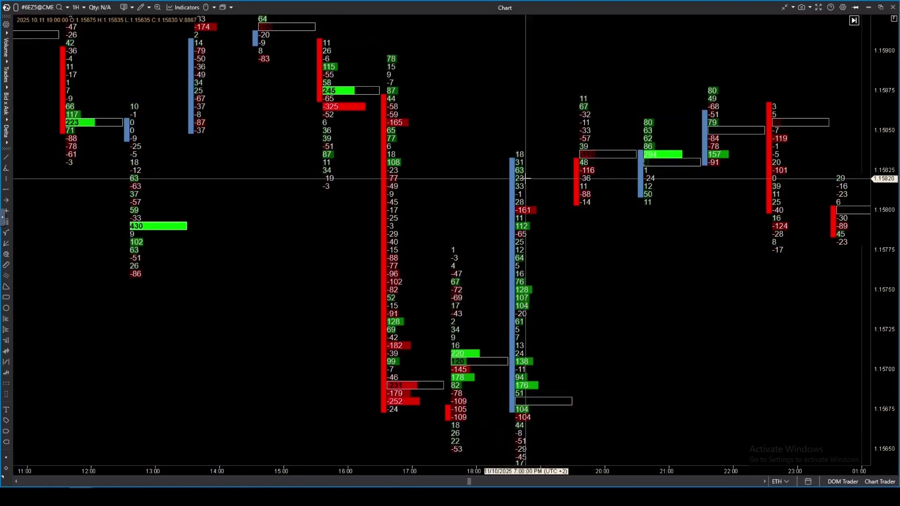
# - Examine the delta profiles of the clusters across 10 and 11 November
pyautogui.moveTo(883, 70); pyautogui.dragTo(878, 128)
pyautogui.moveTo(618, 250); pyautogui.dragTo(513, 209)
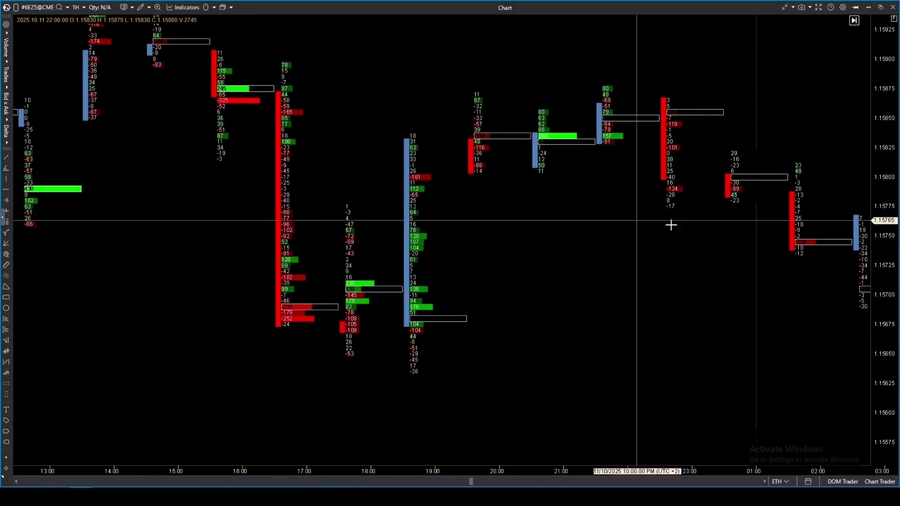
pyautogui.moveTo(682, 283); pyautogui.dragTo(14, 332)
pyautogui.moveTo(701, 292); pyautogui.dragTo(198, 430)
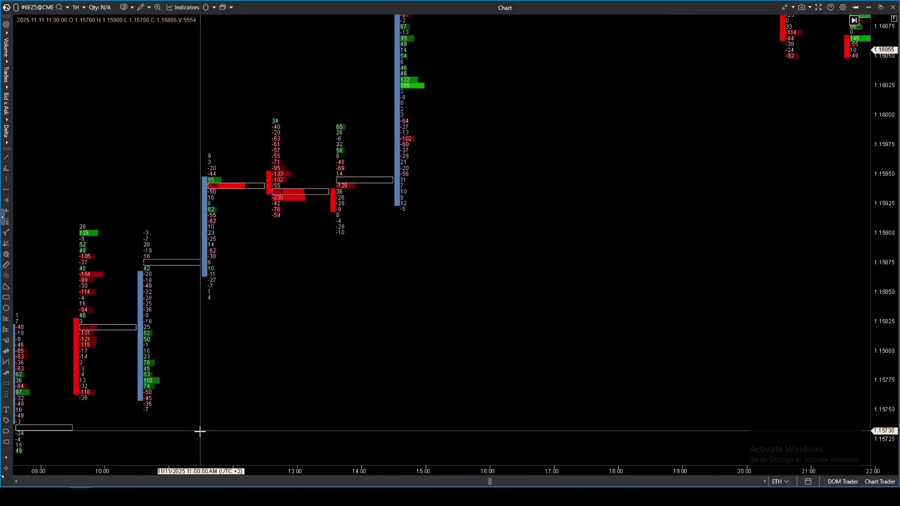
pyautogui.moveTo(394, 176); pyautogui.dragTo(336, 363)
pyautogui.moveTo(413, 261); pyautogui.dragTo(243, 380)
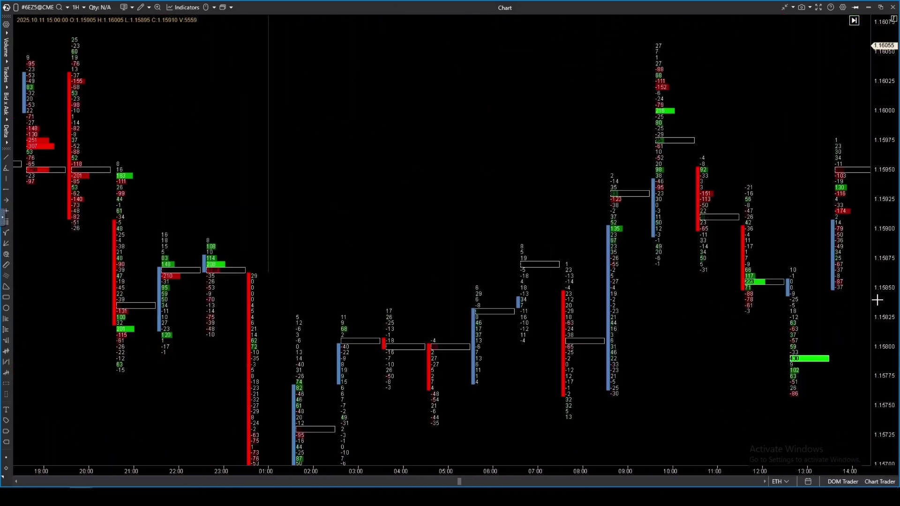
pyautogui.hscroll(7, 476, 293)
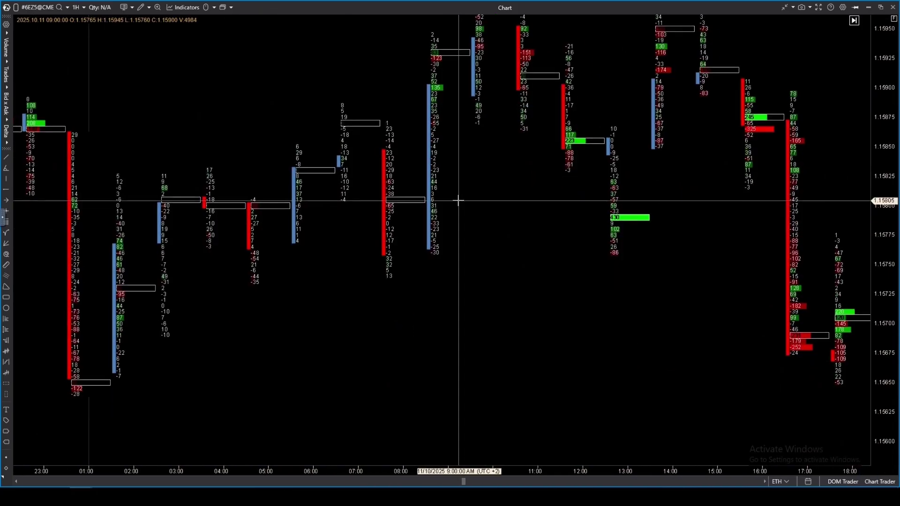
pyautogui.hscroll(1, 527, 288)
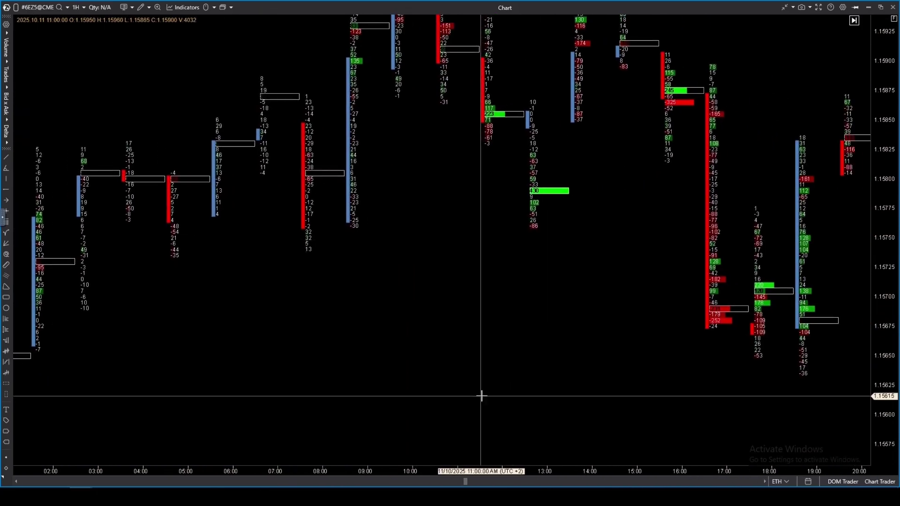
# - Draw horizontal levels at 1.15710, 1.15695, 1.15690 and 1.15680 through the strongest delta bars at 17:00 to 19:00 on 10 November
pyautogui.click(667, 302)
pyautogui.click(744, 321)
pyautogui.click(742, 284)
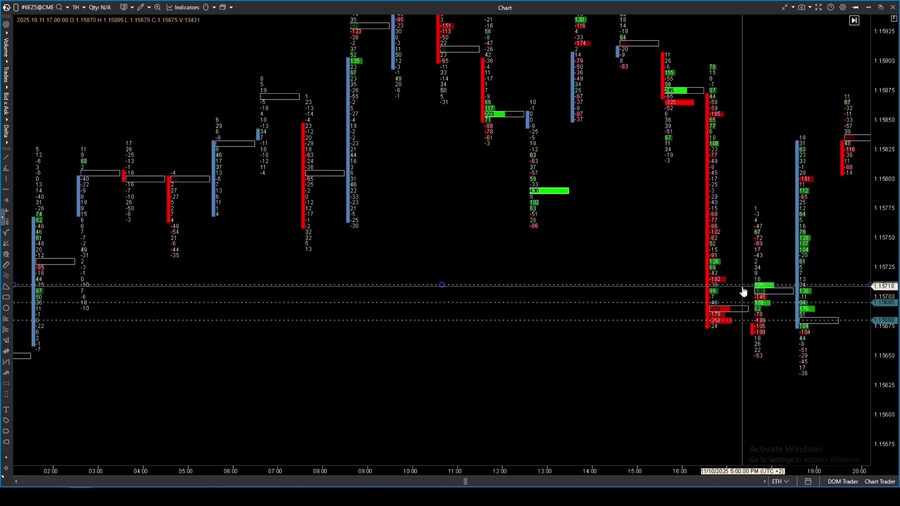
pyautogui.click(833, 309)
# - Draw an arrow down from about 22:00 on 10 November to 04:00 on 11 November and one up from there to about 12:00
pyautogui.moveTo(651, 247); pyautogui.dragTo(476, 248)
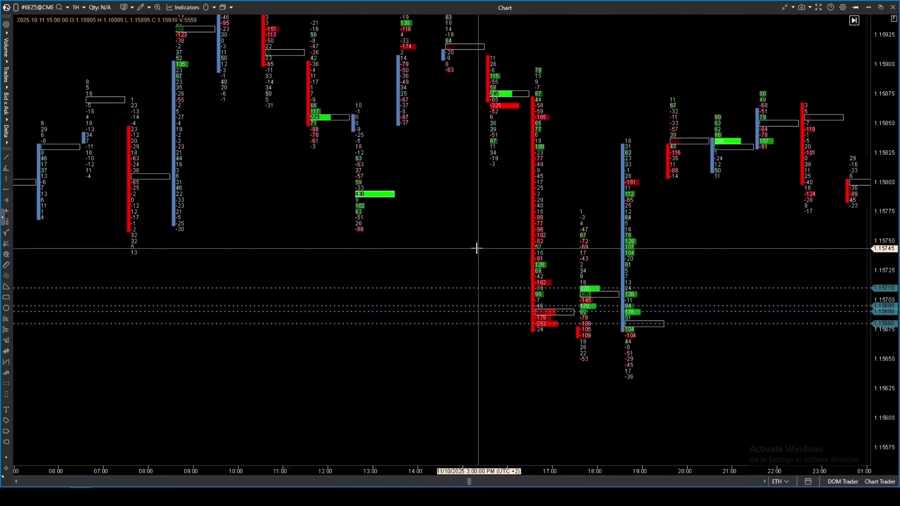
pyautogui.hscroll(12, 476, 249)
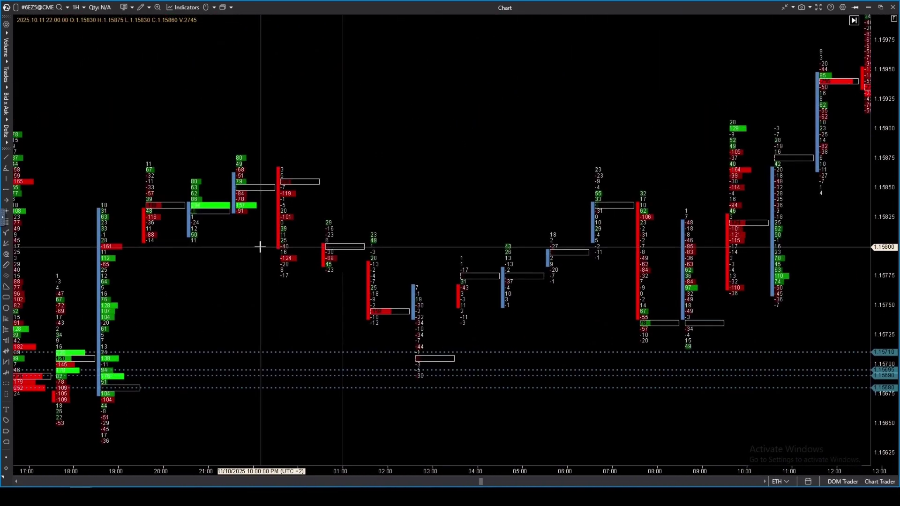
pyautogui.click(253, 176)
pyautogui.click(476, 345)
pyautogui.click(834, 60)
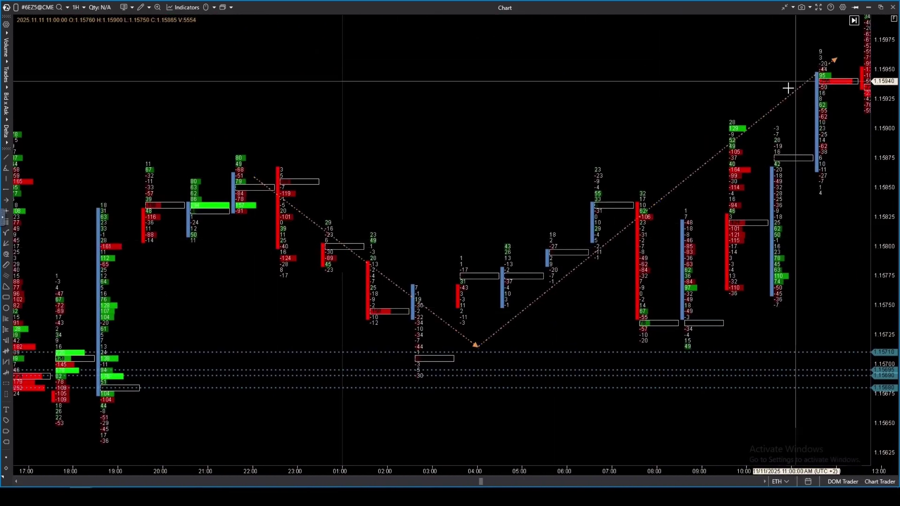
# - Draw horizontal levels at 1.16260, 1.16250, 1.16240 and 1.16235 through the 15:00 and 16:00 cluster highs on 11 November
pyautogui.moveTo(567, 117); pyautogui.dragTo(347, 164)
pyautogui.hscroll(8, 513, 241)
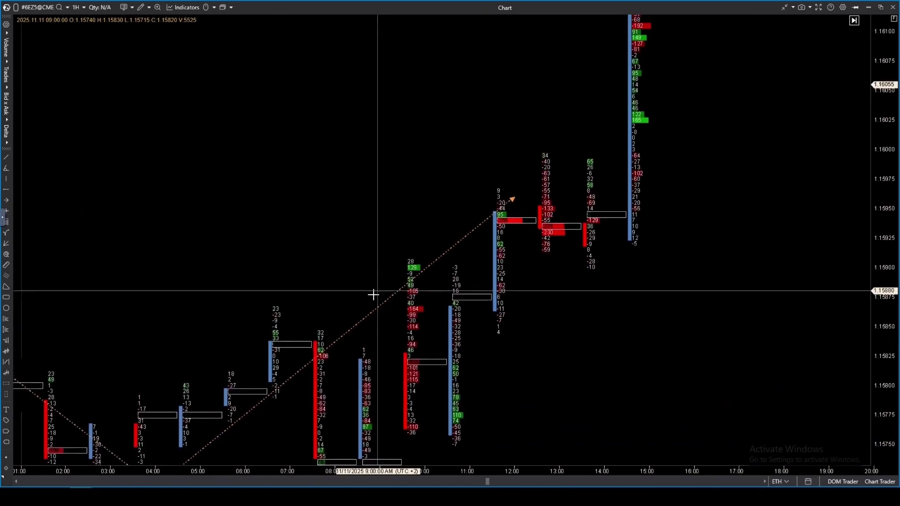
pyautogui.moveTo(661, 147); pyautogui.dragTo(622, 175)
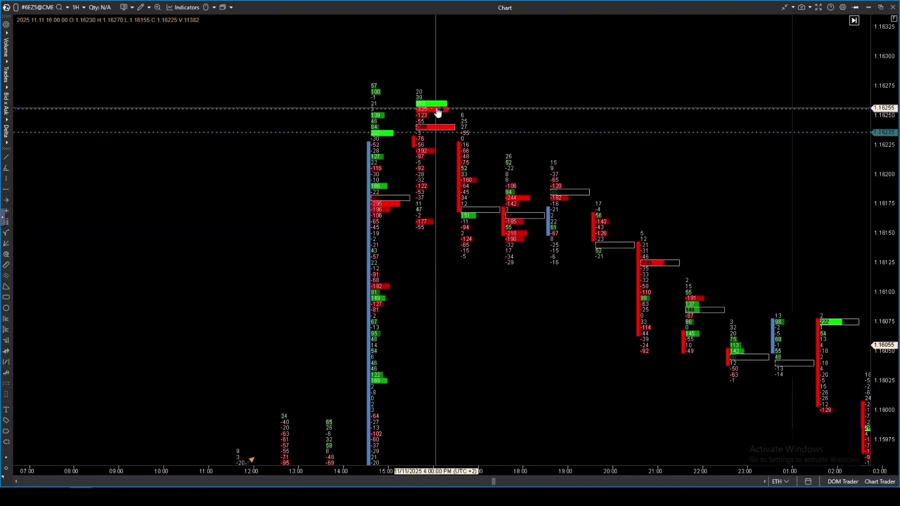
pyautogui.click(441, 126)
pyautogui.click(446, 115)
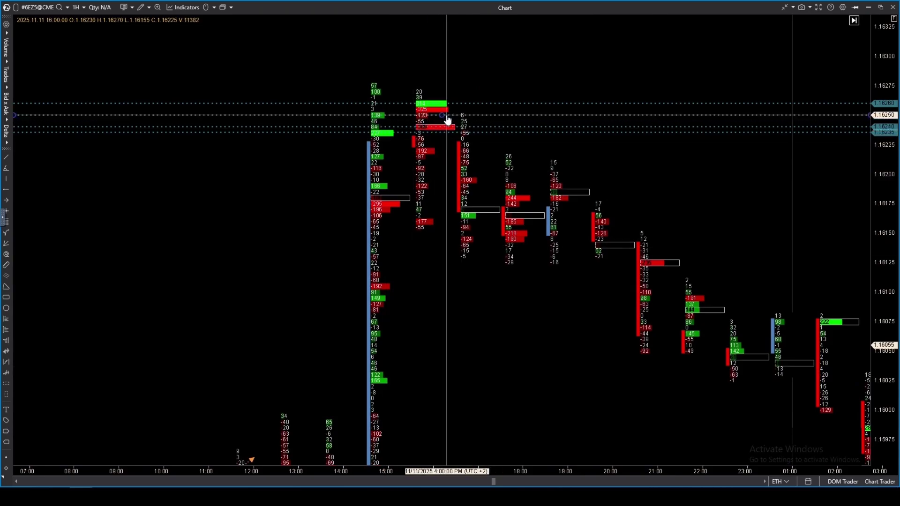
# - Clear the drawings, bring the 13 November high into view and switch the clusters to the Trades preset
pyautogui.moveTo(747, 220); pyautogui.dragTo(396, 155)
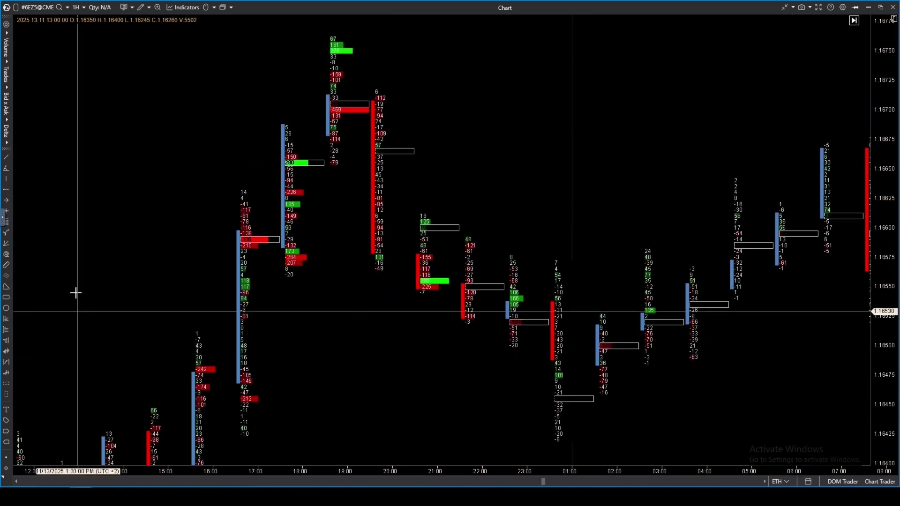
pyautogui.click(6, 75)
pyautogui.click(58, 88)
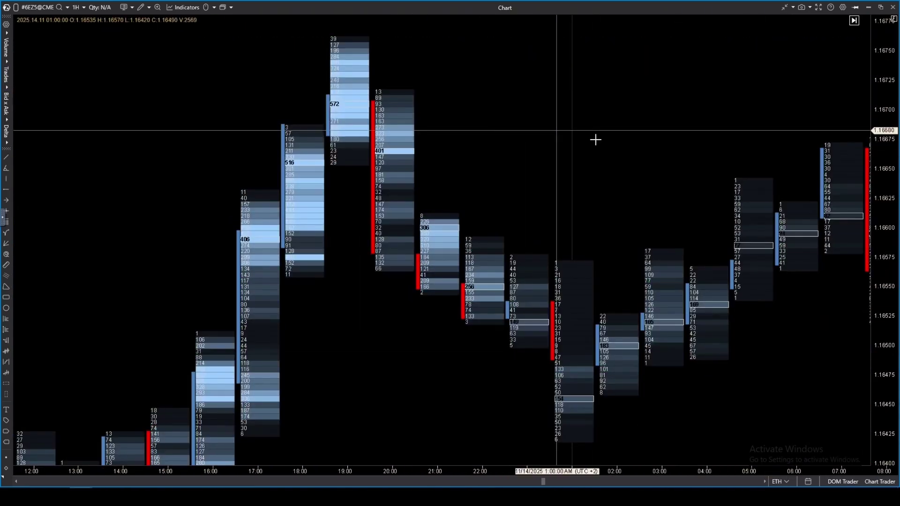
# - Examine the Trades clusters from the 13 November high through the 14 November decline, the 14:00 spike and the evening consolidation
pyautogui.moveTo(880, 70); pyautogui.dragTo(883, 109)
pyautogui.moveTo(559, 106); pyautogui.dragTo(597, 190)
pyautogui.scroll(3, 551, 204)
pyautogui.moveTo(673, 224); pyautogui.dragTo(298, 98)
pyautogui.scroll(-5, 299, 99)
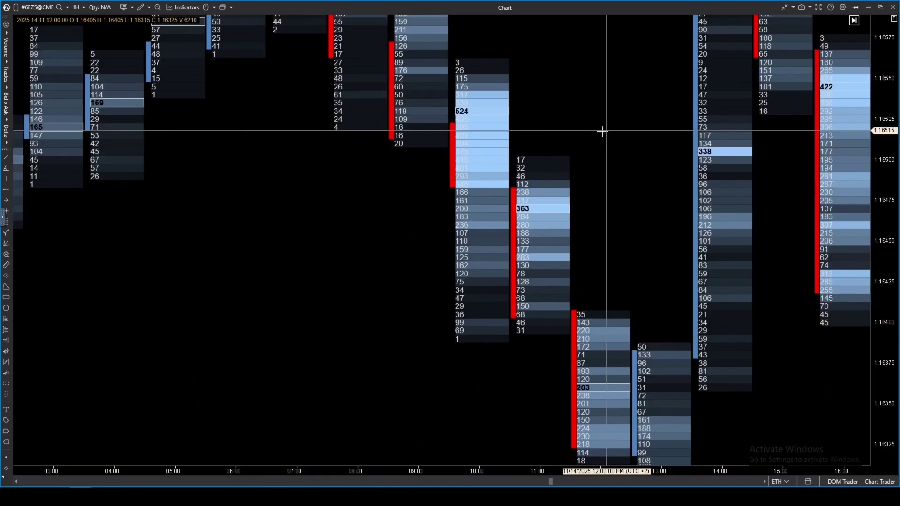
pyautogui.scroll(-1, 862, 60)
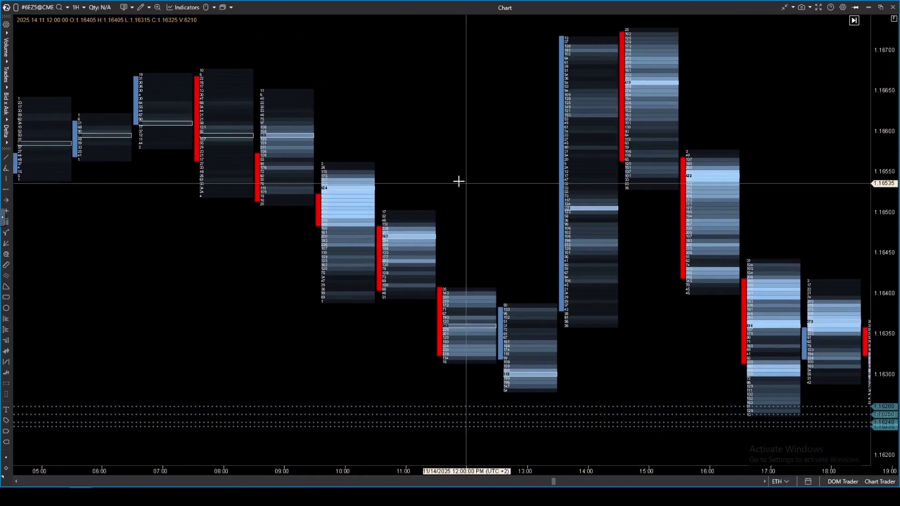
pyautogui.moveTo(458, 181); pyautogui.dragTo(256, 205)
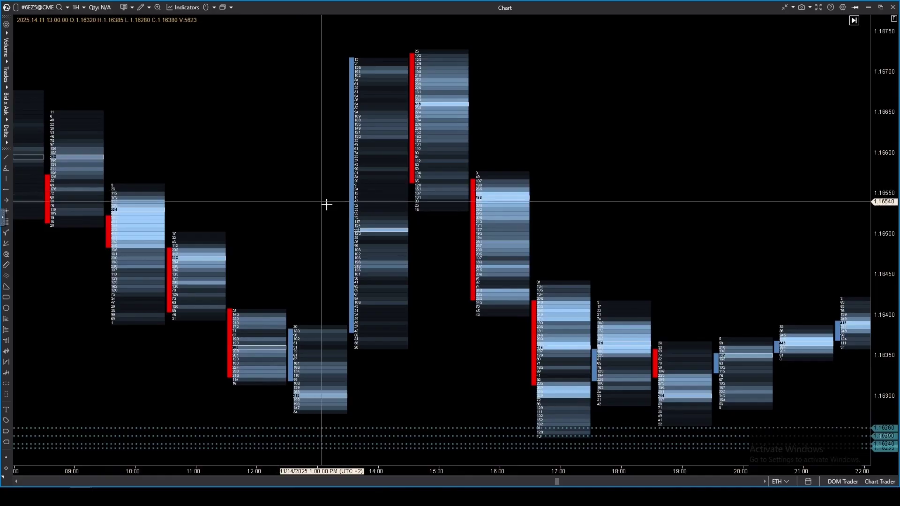
pyautogui.moveTo(374, 249); pyautogui.dragTo(217, 215)
pyautogui.moveTo(370, 289); pyautogui.dragTo(312, 246)
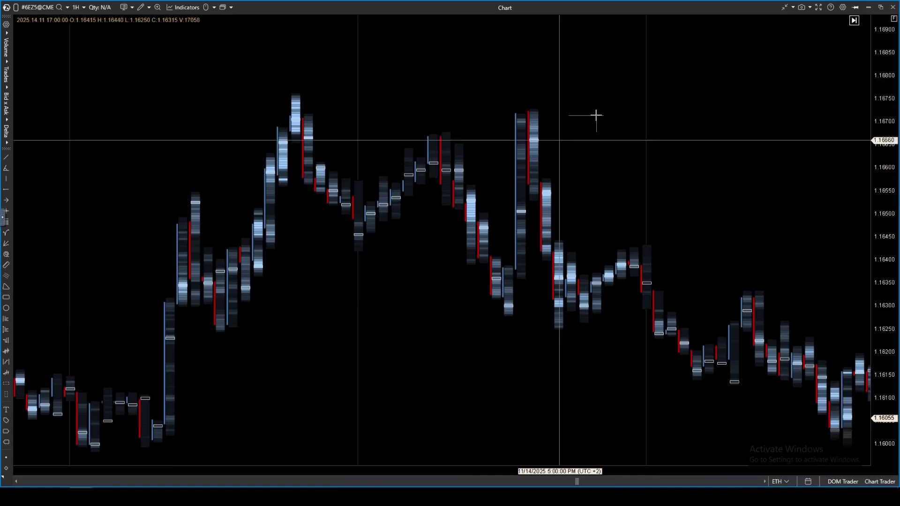
# - Set the color scheme in the chart's cluster settings to Heatmap by trades
pyautogui.click(842, 7)
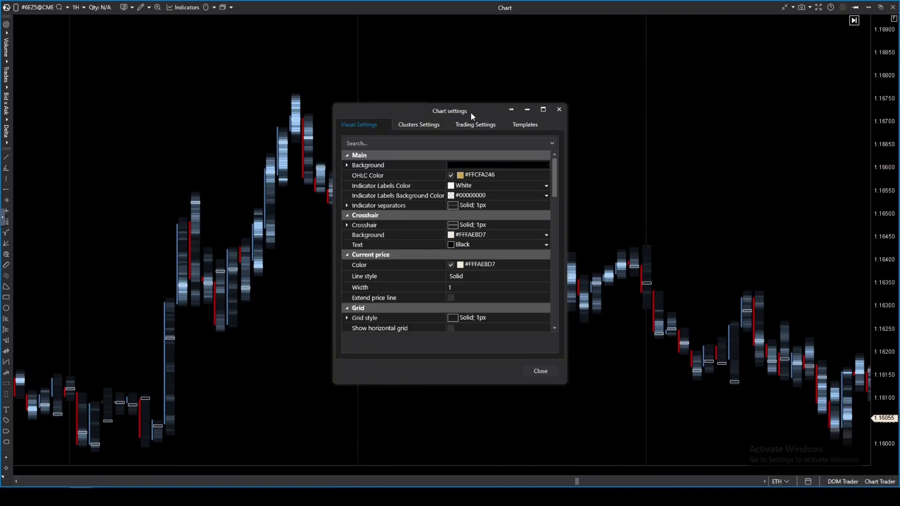
pyautogui.click(427, 126)
pyautogui.scroll(-3, 397, 228)
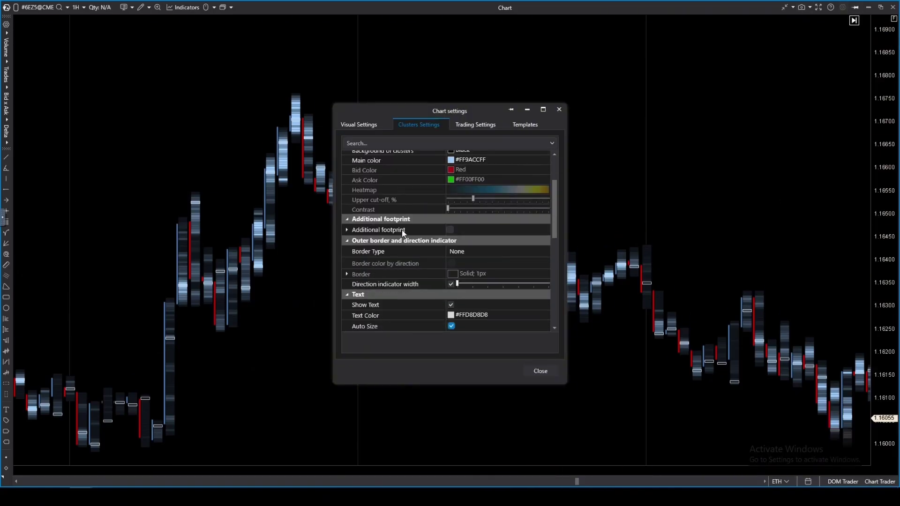
pyautogui.scroll(3, 399, 228)
pyautogui.click(475, 208)
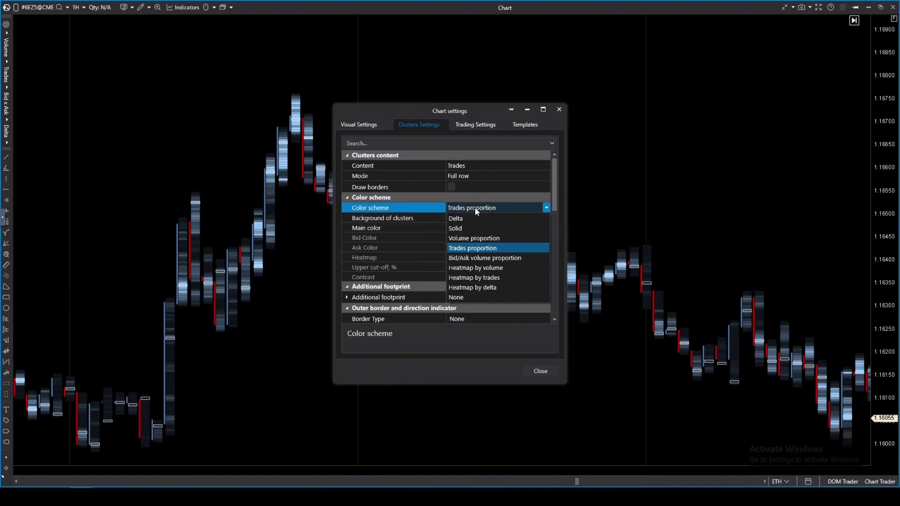
pyautogui.click(466, 278)
pyautogui.click(540, 372)
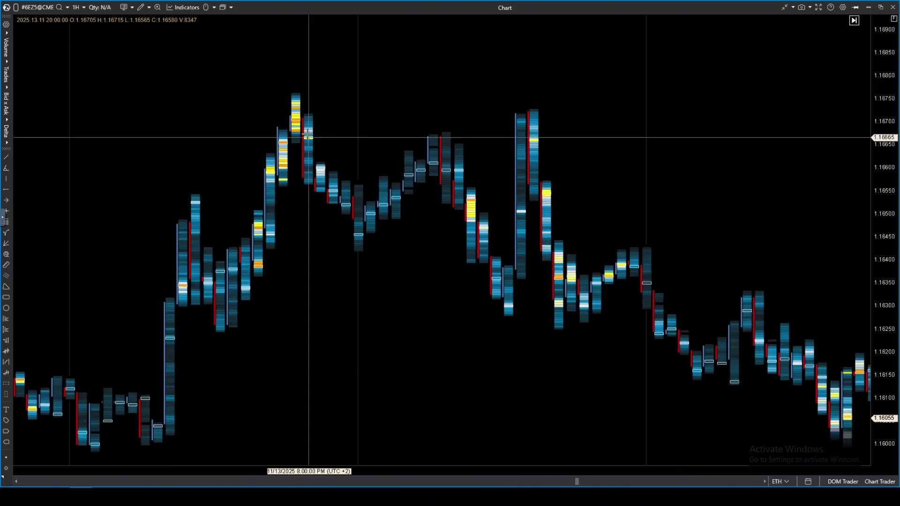
# - Draw rectangles across the 13–14 November highs, about 1.16590 to 1.16745, and from the 18:00 low on 18 November, about 1.15910 to 1.15965
pyautogui.moveTo(252, 101)
pyautogui.mouseDown()
pyautogui.moveTo(287, 144)
pyautogui.moveTo(538, 181)
pyautogui.moveTo(683, 170)
pyautogui.mouseUp()
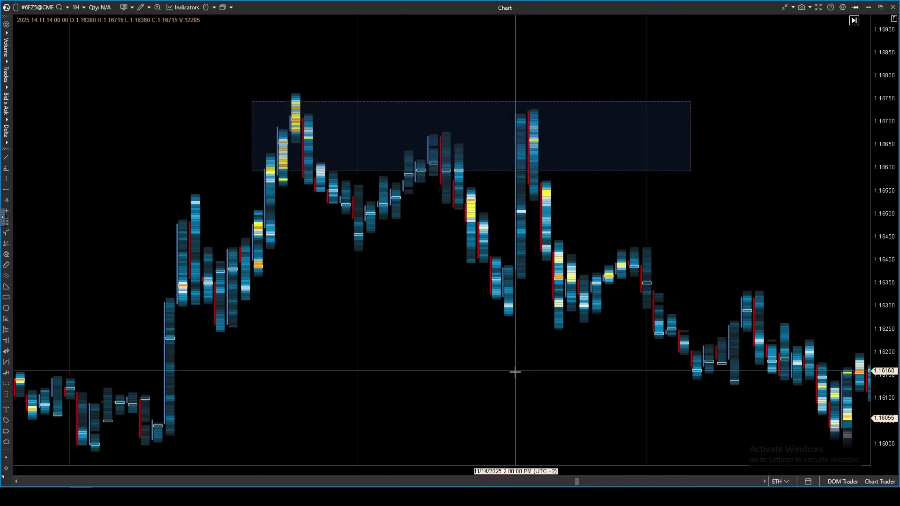
pyautogui.moveTo(662, 369)
pyautogui.mouseDown()
pyautogui.moveTo(570, 362)
pyautogui.moveTo(463, 271)
pyautogui.mouseUp()
pyautogui.moveTo(584, 353)
pyautogui.mouseDown()
pyautogui.moveTo(584, 368)
pyautogui.moveTo(492, 361)
pyautogui.mouseUp()
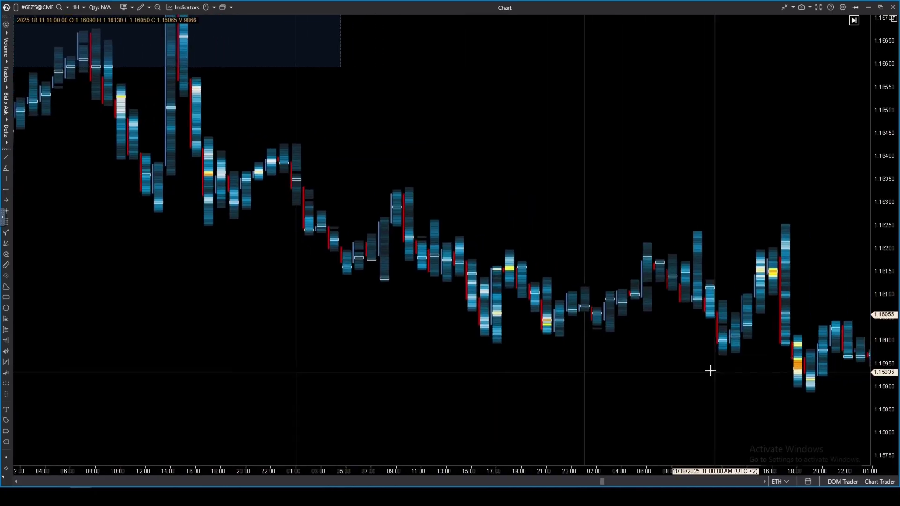
pyautogui.moveTo(711, 370); pyautogui.dragTo(521, 336)
pyautogui.moveTo(673, 347); pyautogui.dragTo(592, 342)
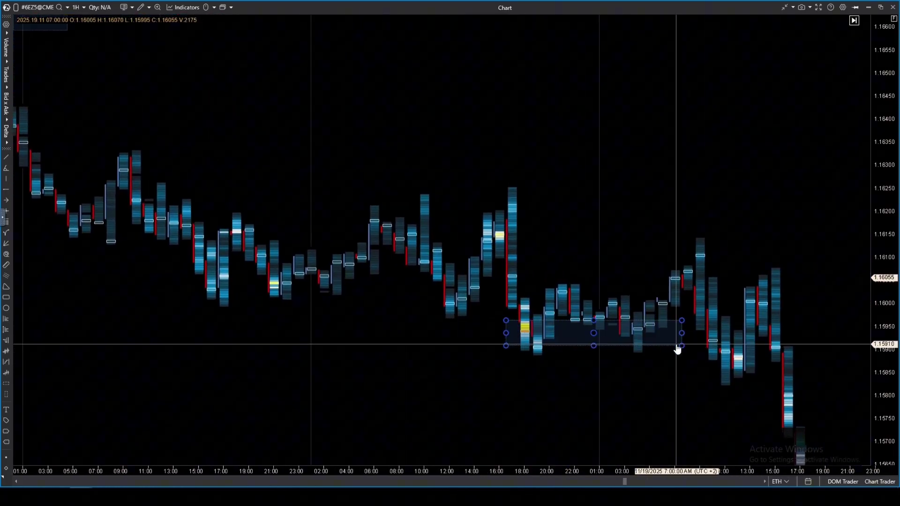
pyautogui.moveTo(677, 345); pyautogui.dragTo(701, 345)
pyautogui.moveTo(673, 390); pyautogui.dragTo(419, 203)
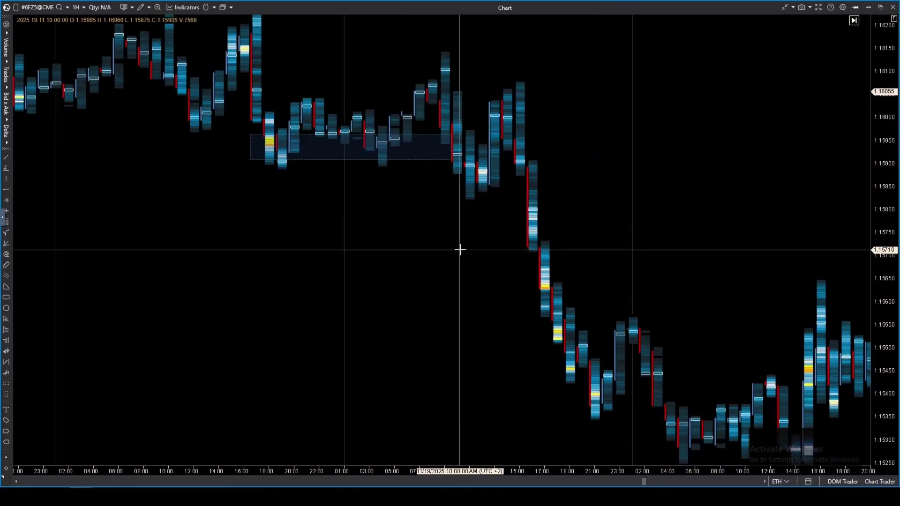
# - Switch the clusters to the Delta Colored Trades preset and bring the 26 November price swing into closer view
pyautogui.click(8, 85)
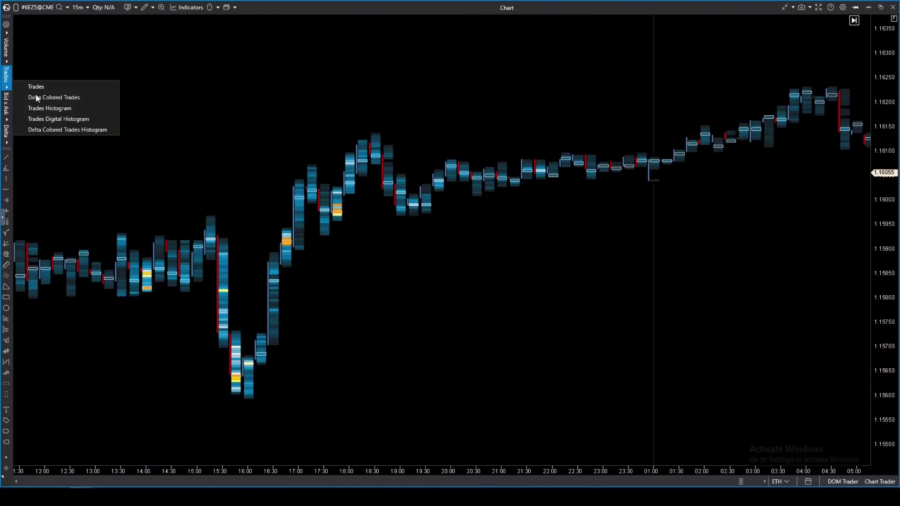
pyautogui.click(36, 98)
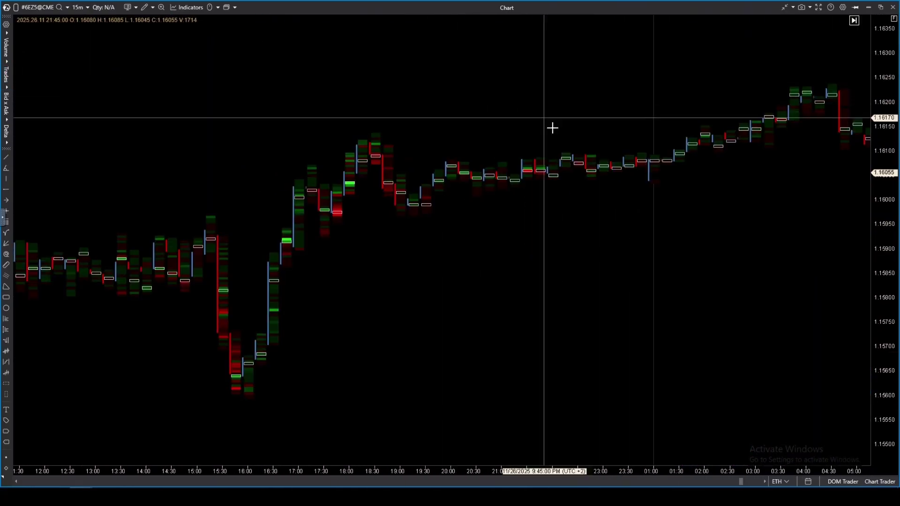
pyautogui.moveTo(886, 253); pyautogui.dragTo(887, 276)
pyautogui.scroll(5, 400, 261)
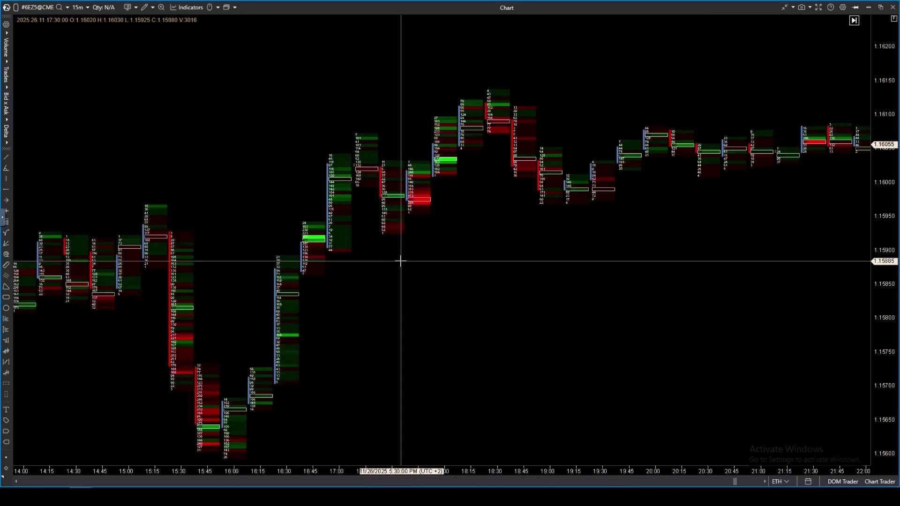
# - Examine the strongest green and red rows in the 16:45 to 18:00 clusters on 26 November
pyautogui.moveTo(400, 261); pyautogui.dragTo(393, 280)
pyautogui.scroll(2, 389, 279)
pyautogui.moveTo(882, 350); pyautogui.dragTo(882, 231)
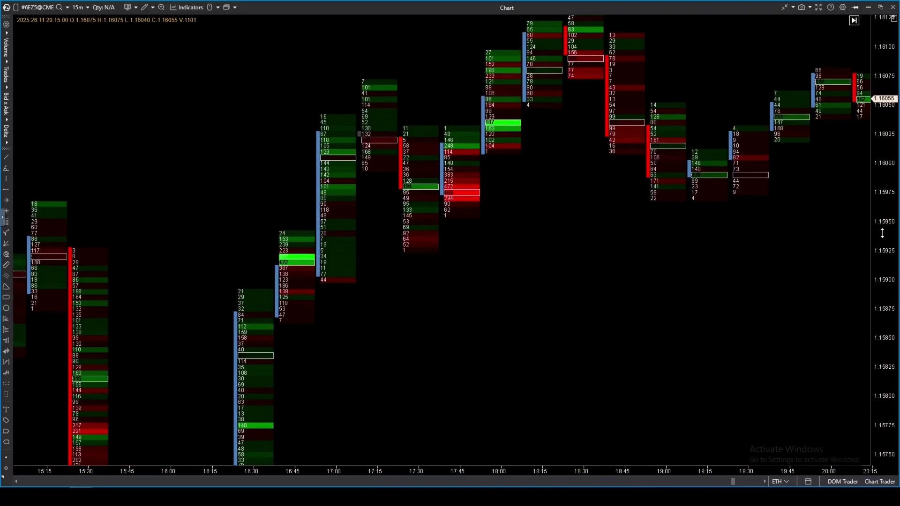
pyautogui.moveTo(395, 284); pyautogui.dragTo(486, 270)
pyautogui.scroll(4, 486, 269)
pyautogui.moveTo(885, 332); pyautogui.dragTo(886, 264)
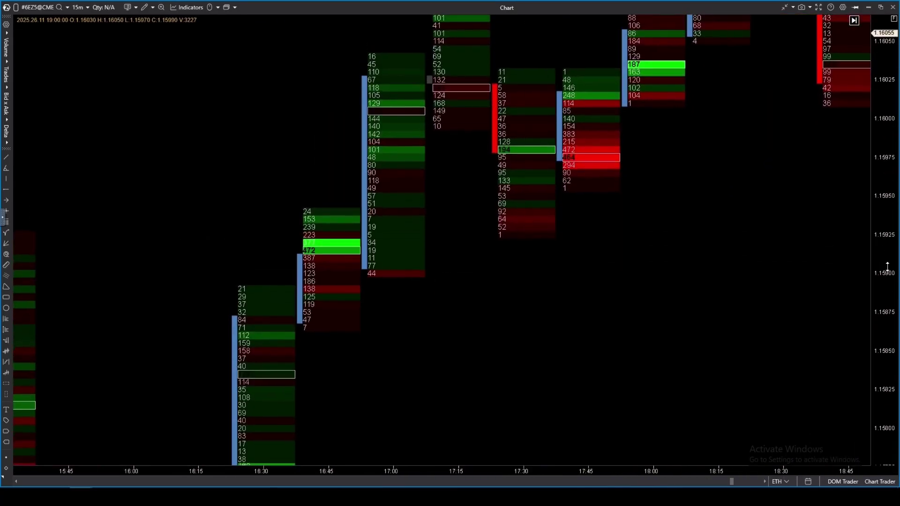
pyautogui.moveTo(728, 254); pyautogui.dragTo(646, 327)
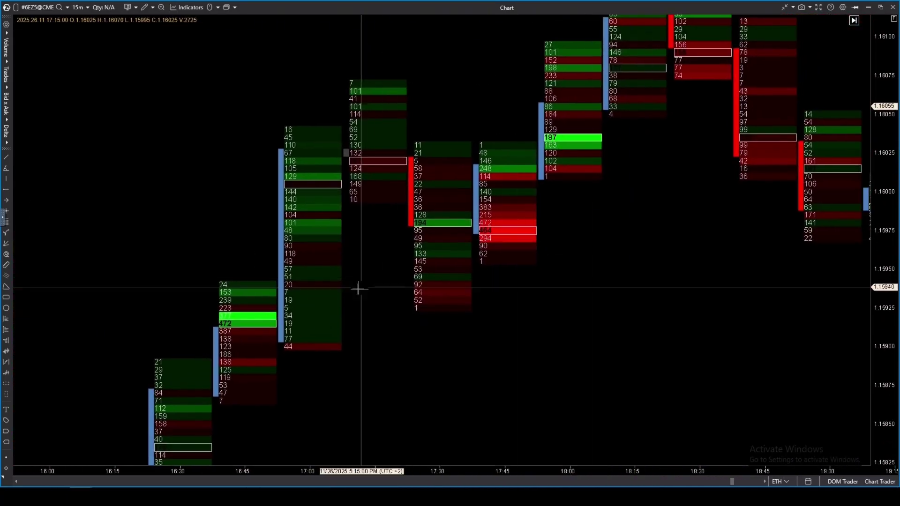
pyautogui.moveTo(504, 211); pyautogui.dragTo(463, 241)
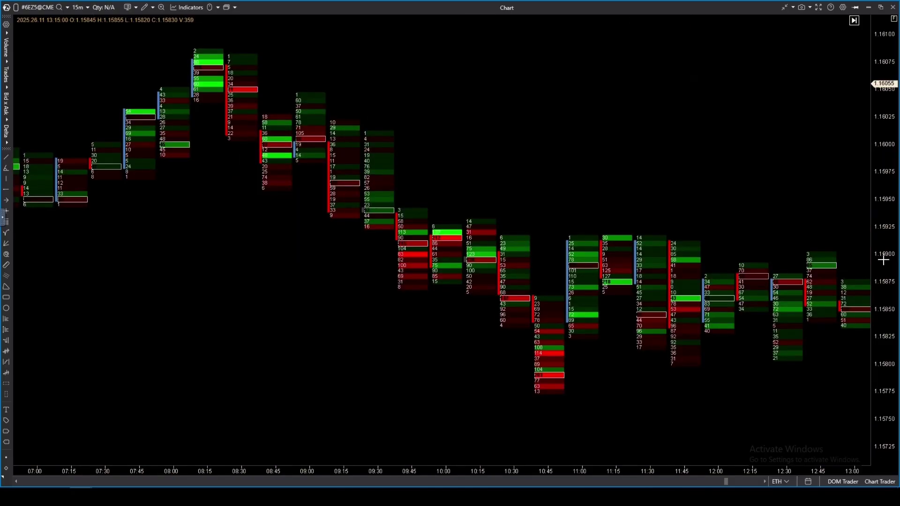
# - Draw horizontal levels at 1.15965 and 1.15930 and an arrow down from 15:15 to about 15:45 on 26 November
pyautogui.moveTo(611, 155); pyautogui.dragTo(434, 142)
pyautogui.moveTo(540, 225); pyautogui.dragTo(342, 170)
pyautogui.click(675, 154)
pyautogui.click(785, 176)
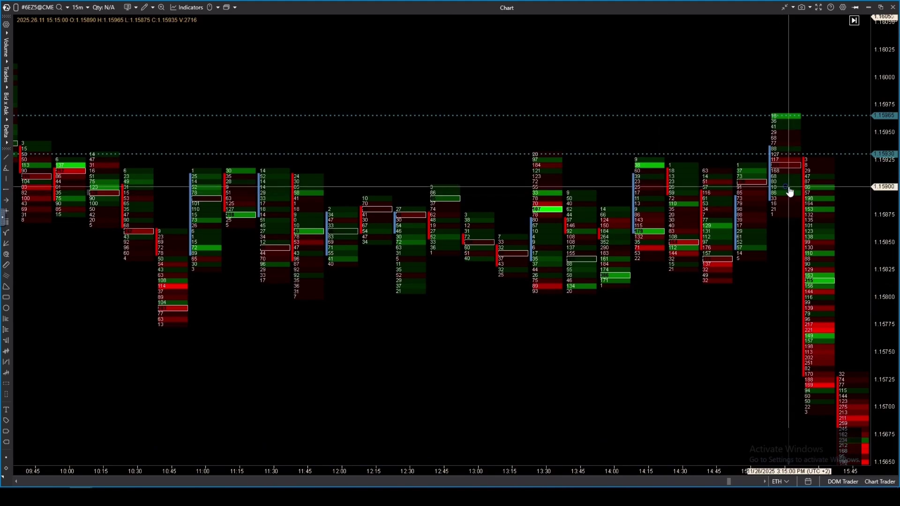
pyautogui.click(853, 402)
# - Draw an arrow up from the 16:45 cluster to about 1.16040 and one down from the 17:15 high to about 1.15970 at 17:45
pyautogui.moveTo(760, 401)
pyautogui.mouseDown()
pyautogui.moveTo(612, 350)
pyautogui.moveTo(576, 484)
pyautogui.mouseUp()
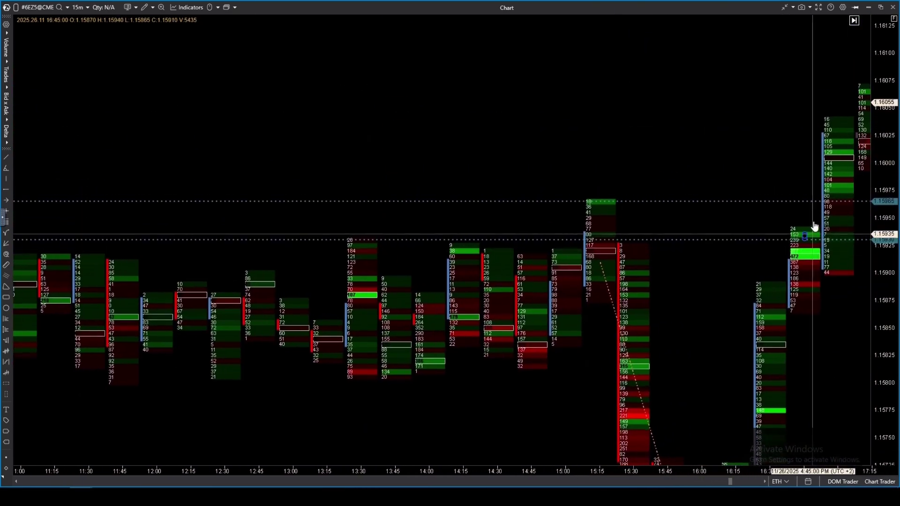
pyautogui.moveTo(763, 126); pyautogui.dragTo(641, 161)
pyautogui.moveTo(771, 122); pyautogui.dragTo(838, 218)
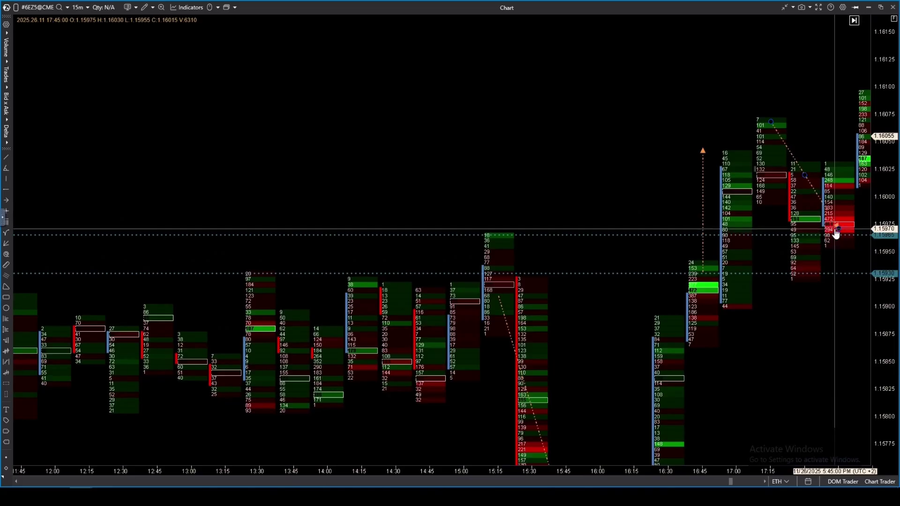
pyautogui.moveTo(703, 249); pyautogui.dragTo(559, 268)
pyautogui.hotkey('ctrl', 'z')
pyautogui.moveTo(752, 261)
pyautogui.mouseDown()
pyautogui.moveTo(787, 256)
pyautogui.moveTo(854, 89)
pyautogui.mouseUp()
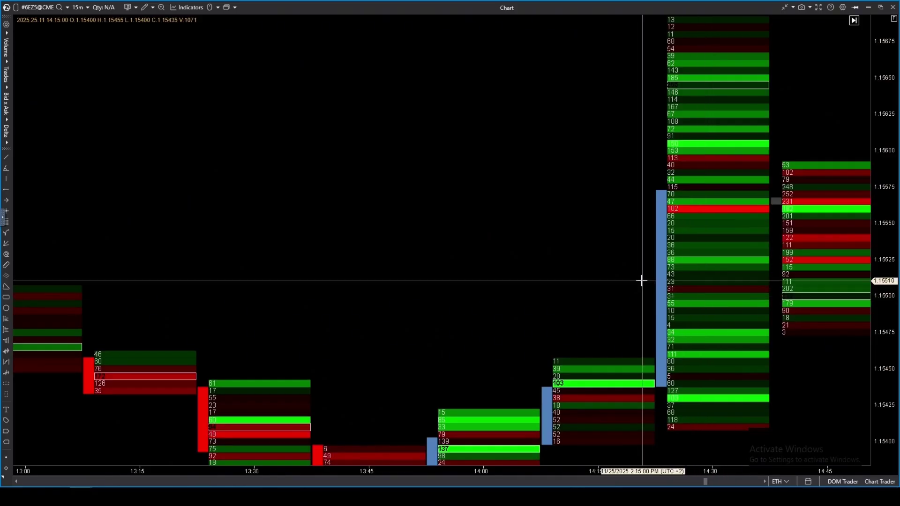
# - Draw a rectangle over the 14:15 to 14:45 clusters on 25 November, about 1.15470 to 1.15555, and an arrow up to about 1.15660
pyautogui.moveTo(600, 216)
pyautogui.mouseDown()
pyautogui.moveTo(673, 258)
pyautogui.moveTo(747, 268)
pyautogui.moveTo(776, 242)
pyautogui.moveTo(778, 336)
pyautogui.mouseUp()
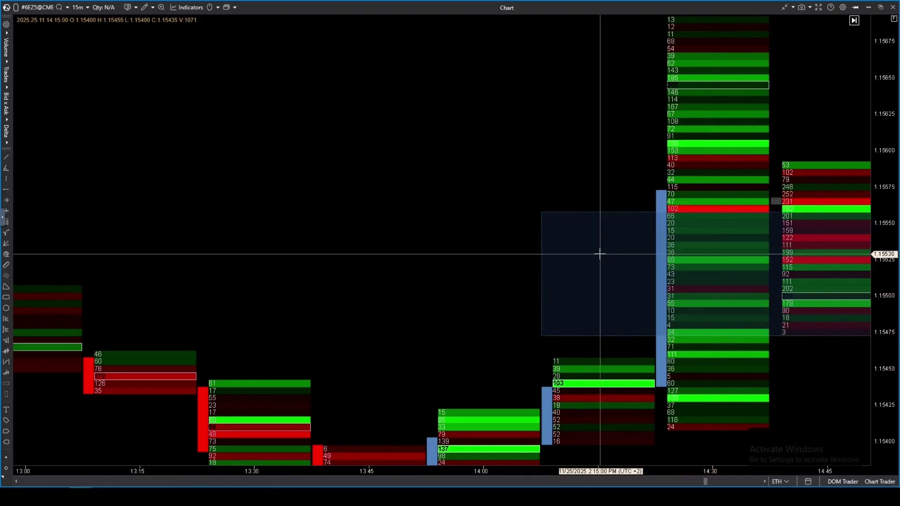
pyautogui.moveTo(402, 264); pyautogui.dragTo(153, 313)
pyautogui.moveTo(880, 55); pyautogui.dragTo(880, 187)
pyautogui.scroll(-8, 606, 237)
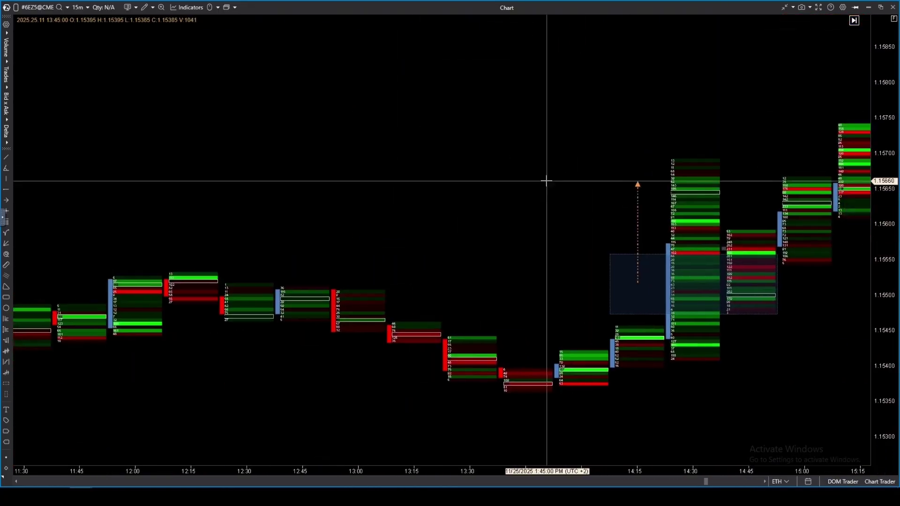
pyautogui.moveTo(603, 166)
pyautogui.mouseDown()
pyautogui.moveTo(387, 159)
pyautogui.moveTo(295, 222)
pyautogui.mouseUp()
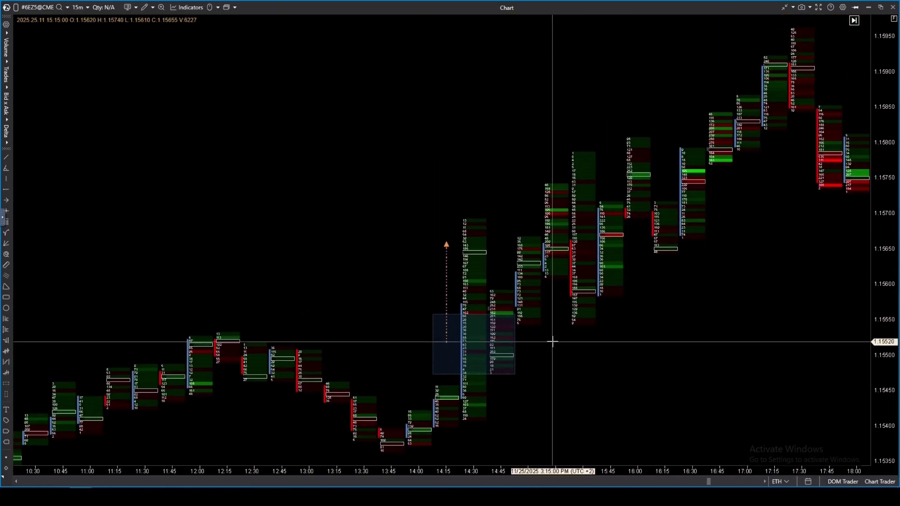
pyautogui.click(799, 53)
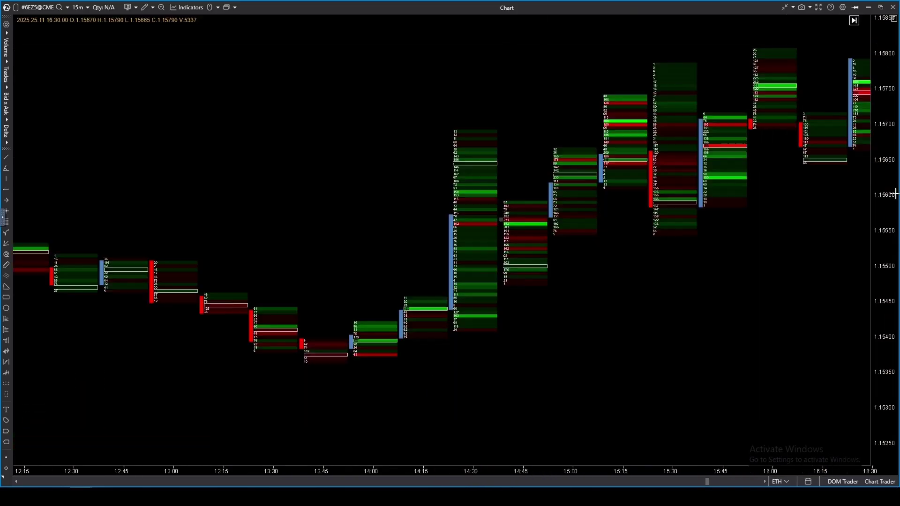
# - Switch the clusters to the Trades Histogram preset and set their color scheme to Heatmap by trades
pyautogui.click(6, 74)
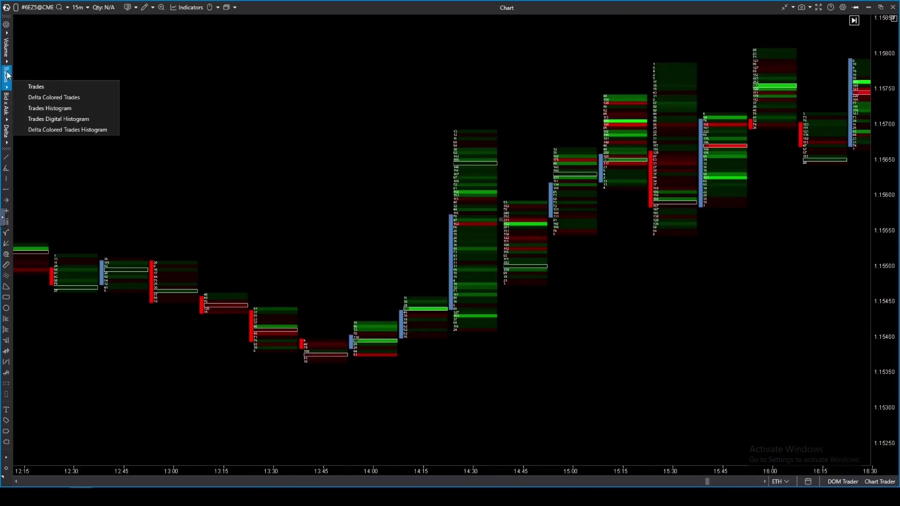
pyautogui.click(50, 109)
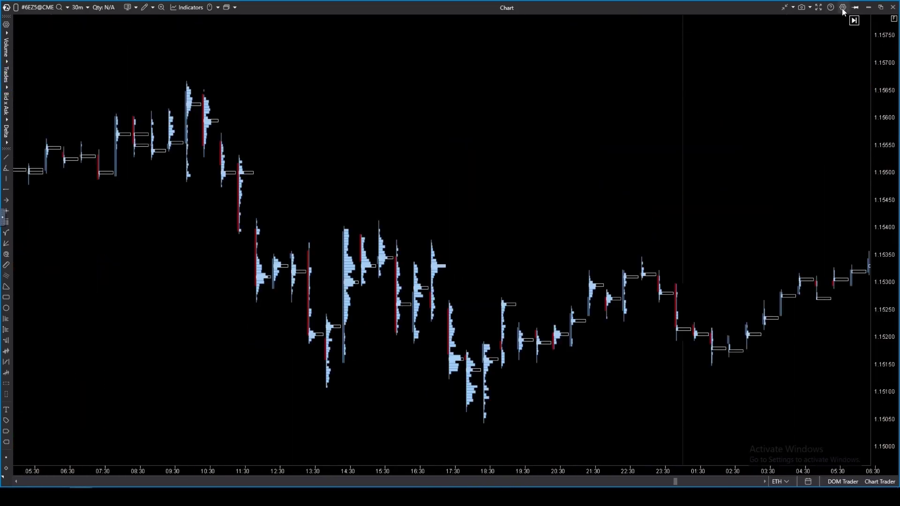
pyautogui.click(842, 7)
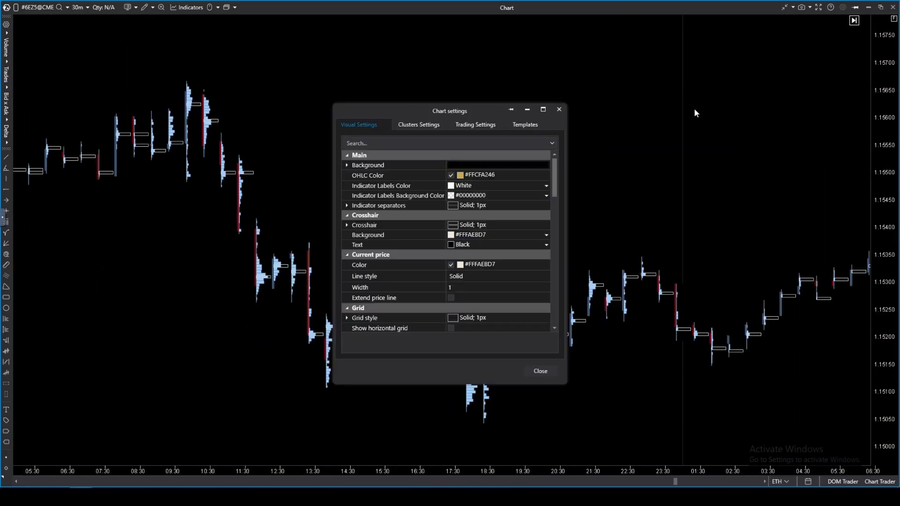
pyautogui.click(419, 124)
pyautogui.click(467, 208)
pyautogui.click(469, 278)
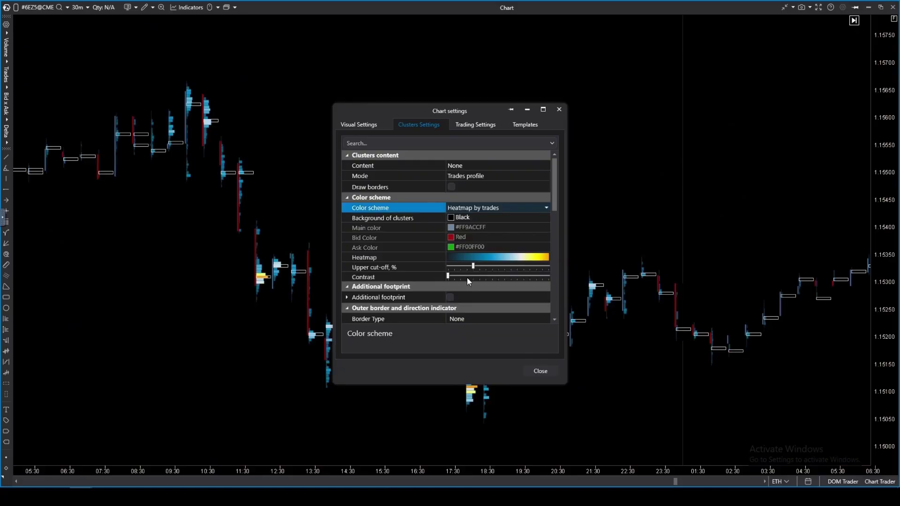
pyautogui.click(540, 371)
# - Draw horizontal levels at 1.15220, 1.15190, 1.15005 and 1.14955 along the range highs and lows of 4 and 5 November
pyautogui.scroll(-10, 570, 238)
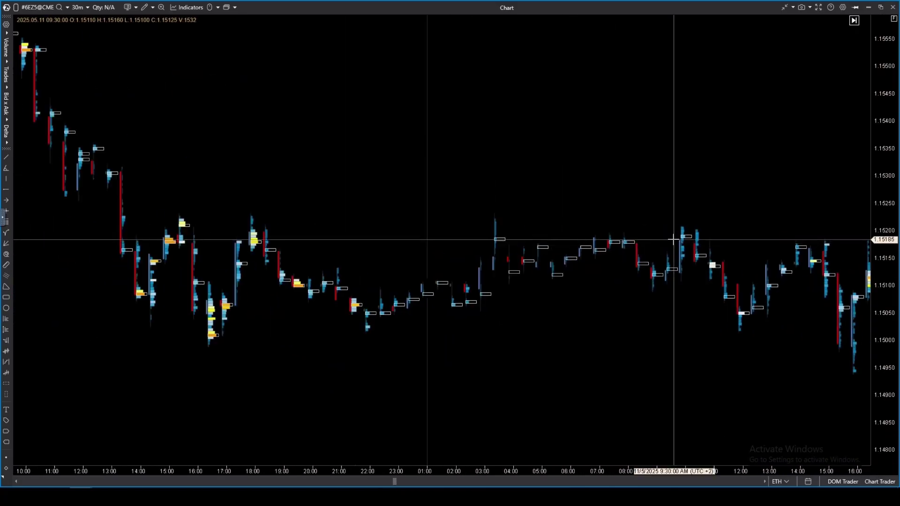
pyautogui.scroll(-2, 572, 238)
pyautogui.middleClick(240, 231)
pyautogui.middleClick(354, 248)
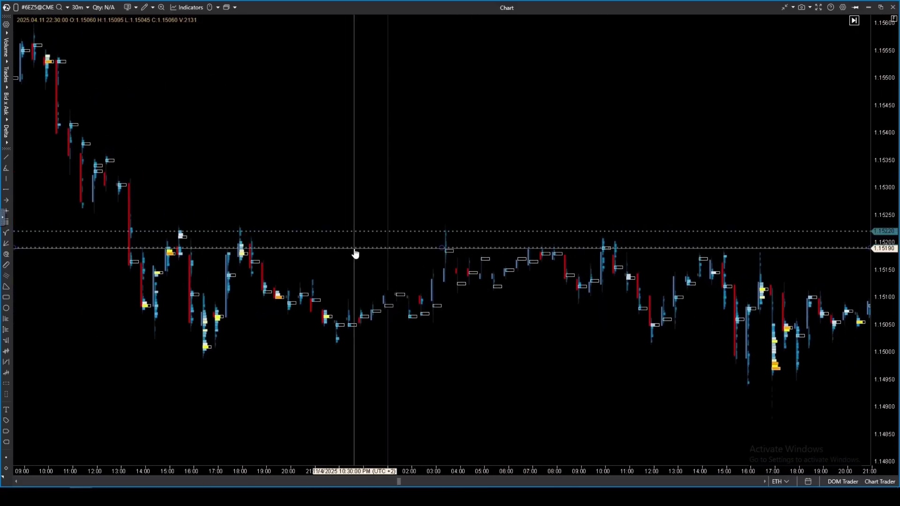
pyautogui.middleClick(261, 364)
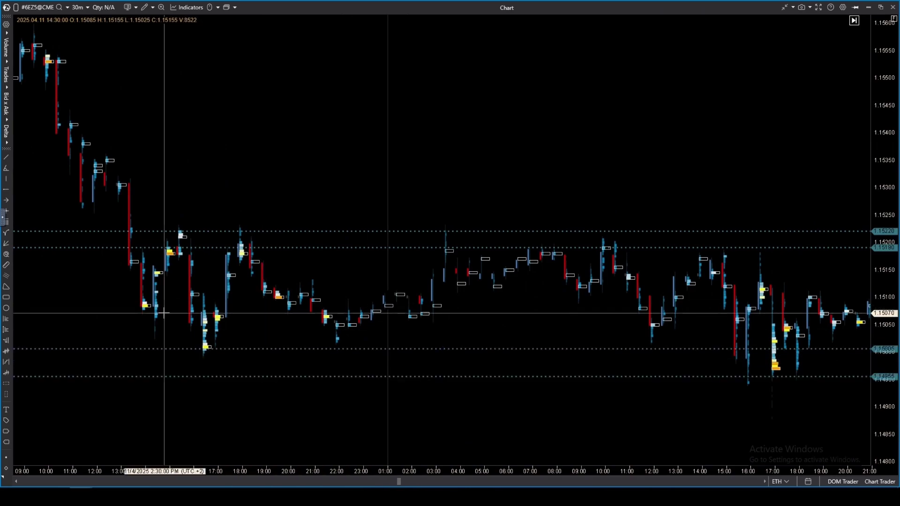
# - Draw rectangles around the lows near 16:30 on 4 November and 17:00 on 5 November, and an arrow down from about 11:00 to 14:00 on 4 November
pyautogui.moveTo(176, 301); pyautogui.dragTo(238, 361)
pyautogui.moveTo(746, 320); pyautogui.dragTo(830, 378)
pyautogui.moveTo(74, 52)
pyautogui.mouseDown()
pyautogui.moveTo(157, 286)
pyautogui.moveTo(144, 305)
pyautogui.mouseUp()
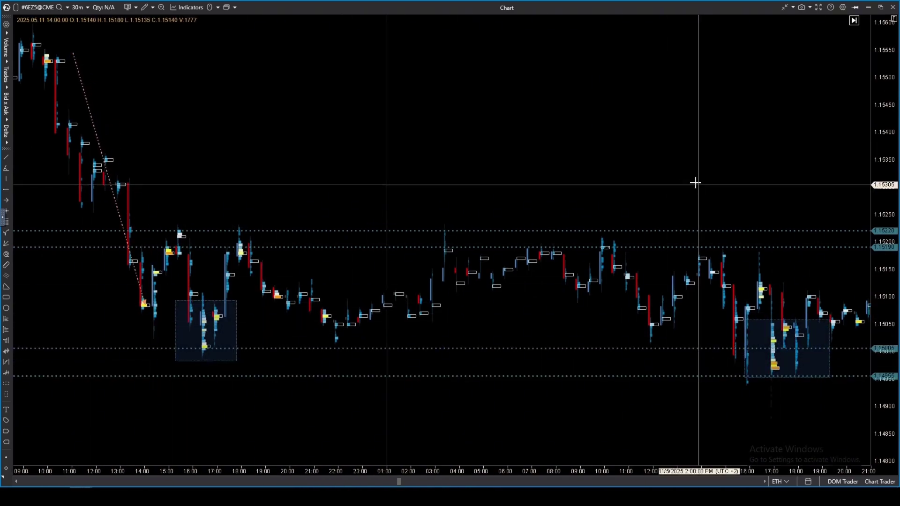
# - Switch the clusters to the Trades Digital Histogram preset
pyautogui.moveTo(703, 187); pyautogui.dragTo(308, 254)
pyautogui.scroll(-1, 358, 289)
pyautogui.moveTo(452, 322); pyautogui.dragTo(706, 115)
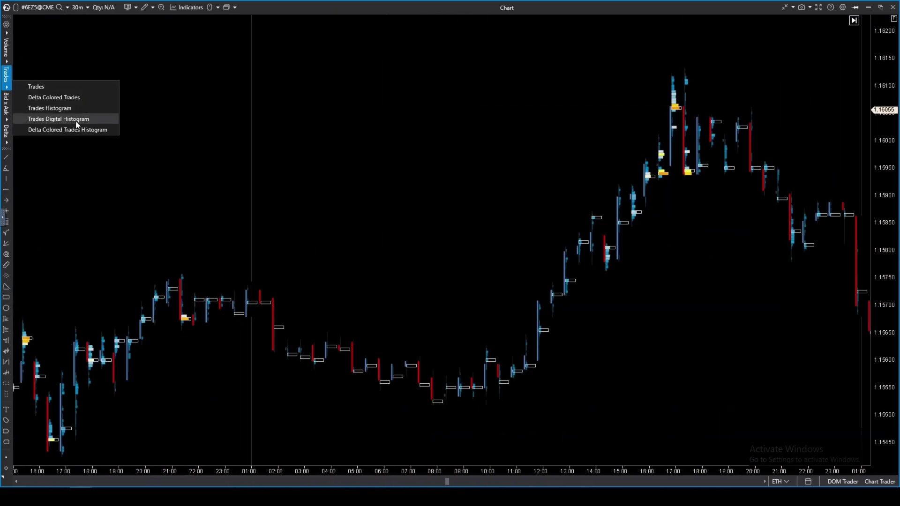
pyautogui.click(76, 123)
pyautogui.scroll(6, 394, 210)
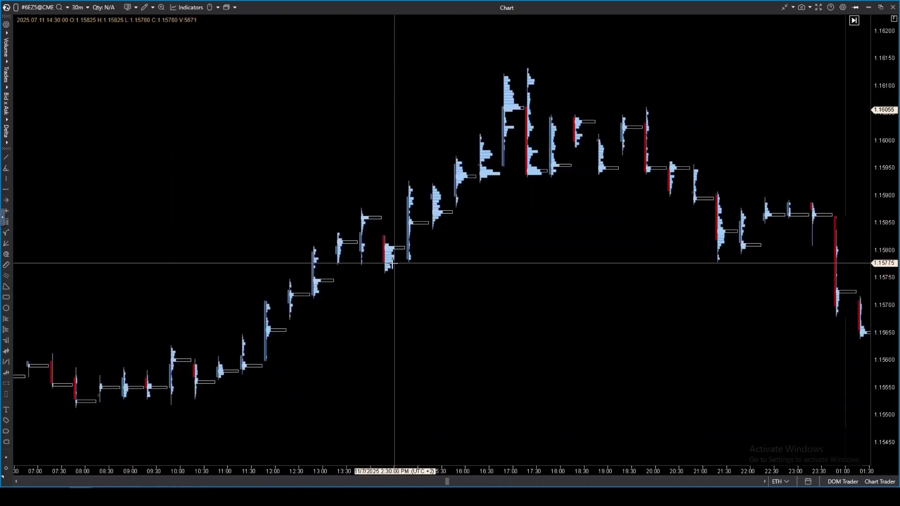
# - Examine the trade counts per price level in the 30-minute clusters of 6 and 7 November
pyautogui.moveTo(470, 233); pyautogui.dragTo(301, 234)
pyautogui.scroll(-3, 360, 219)
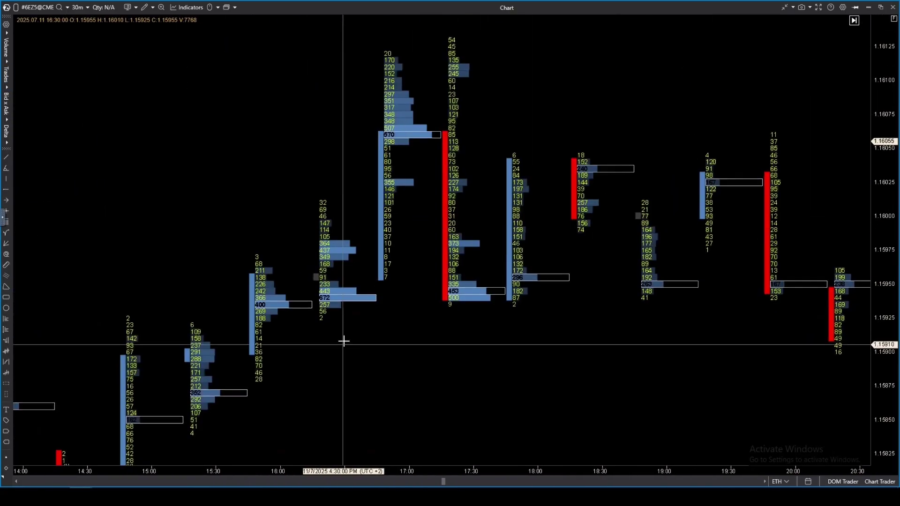
pyautogui.moveTo(298, 382); pyautogui.dragTo(478, 191)
pyautogui.moveTo(320, 302); pyautogui.dragTo(875, 117)
pyautogui.moveTo(432, 245); pyautogui.dragTo(773, 65)
pyautogui.moveTo(364, 140); pyautogui.dragTo(538, 167)
pyautogui.moveTo(225, 171); pyautogui.dragTo(569, 181)
pyautogui.scroll(12, 449, 168)
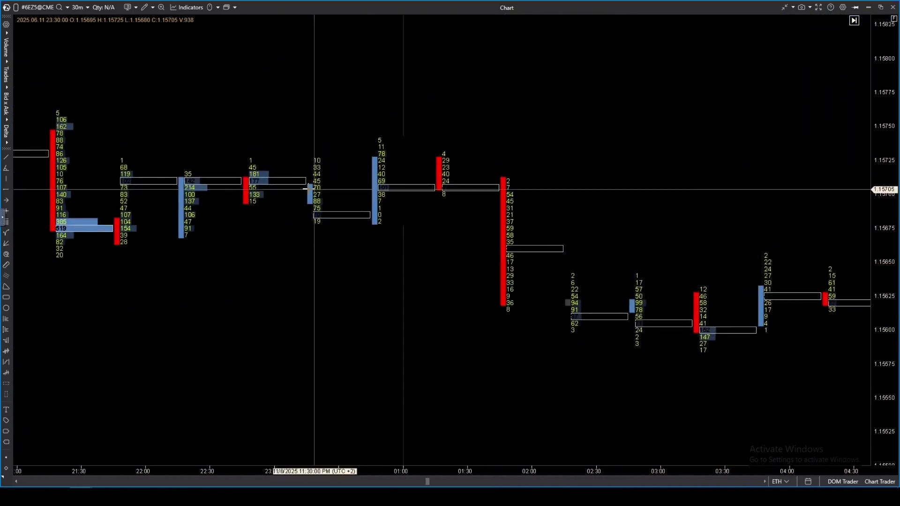
pyautogui.scroll(12, 408, 270)
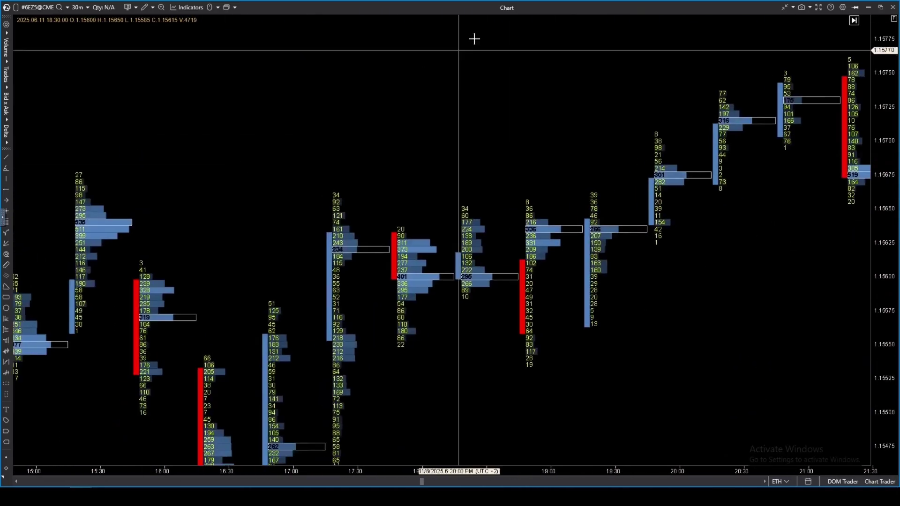
pyautogui.moveTo(425, 228); pyautogui.dragTo(651, 134)
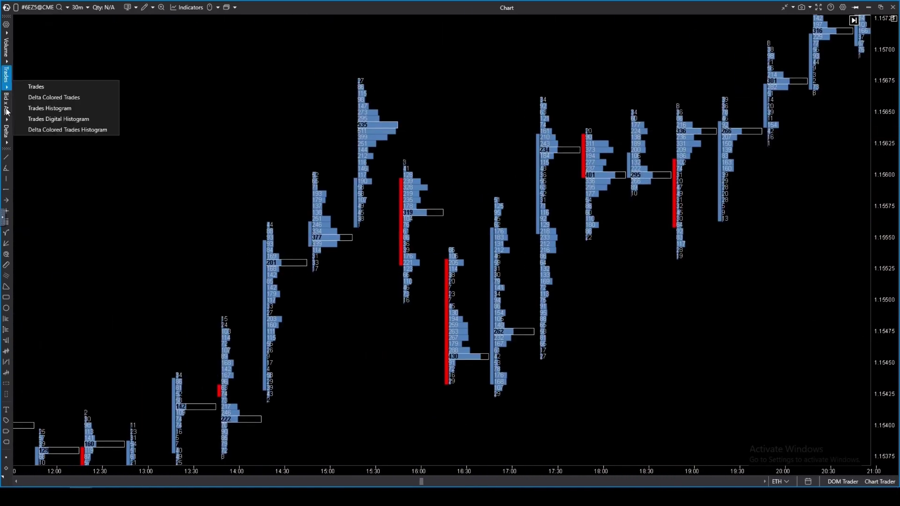
# - Switch the clusters to the Delta Colored Trades Histogram preset
pyautogui.click(65, 130)
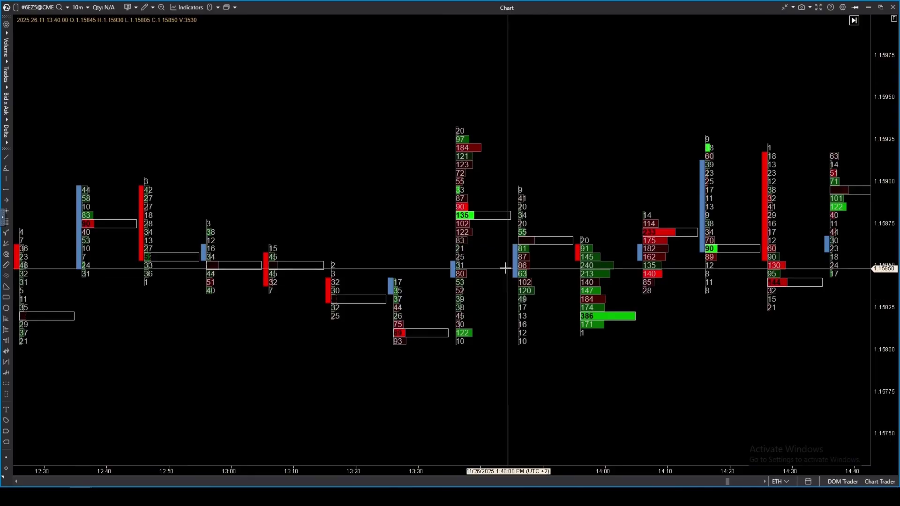
# - Mark the 15:50 cluster on 26 November with an arrow, levels at 1.15640 and 1.15635, and an arrow rising from about 1.15645
pyautogui.scroll(-8, 505, 268)
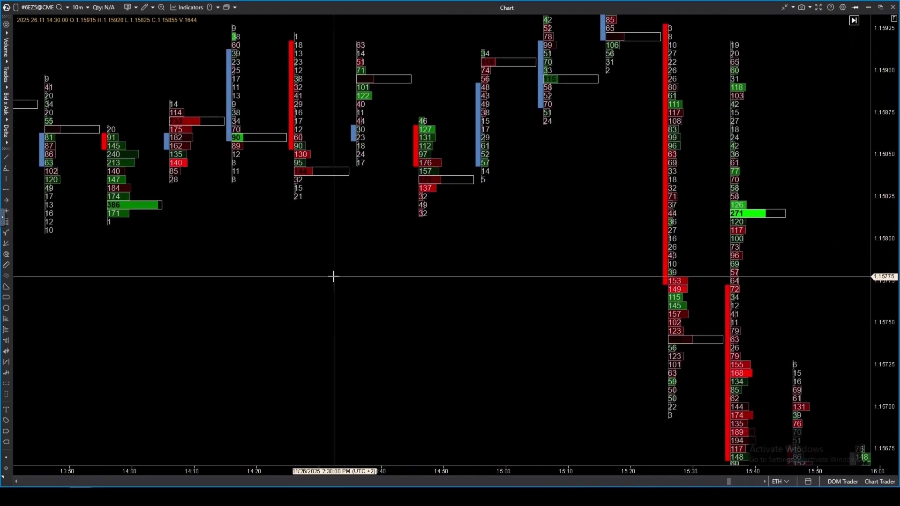
pyautogui.moveTo(549, 380); pyautogui.dragTo(533, 180)
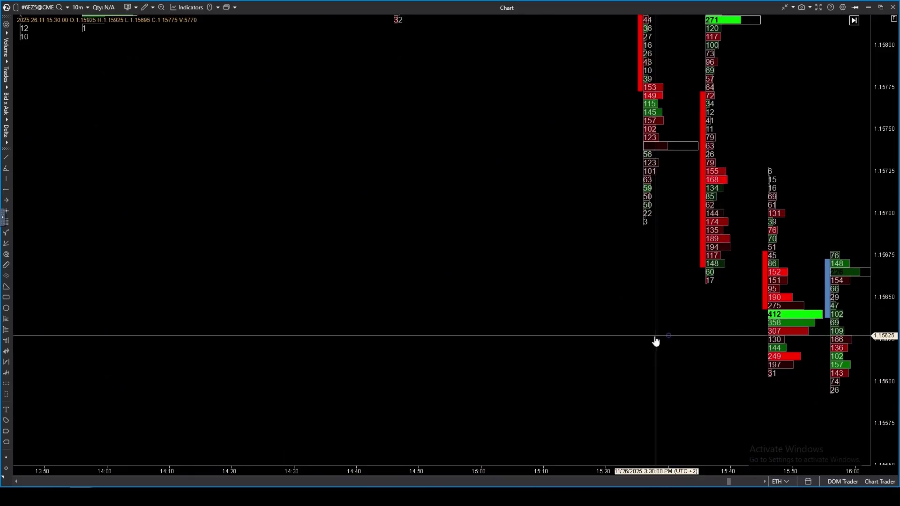
pyautogui.click(565, 372)
pyautogui.scroll(-5, 767, 285)
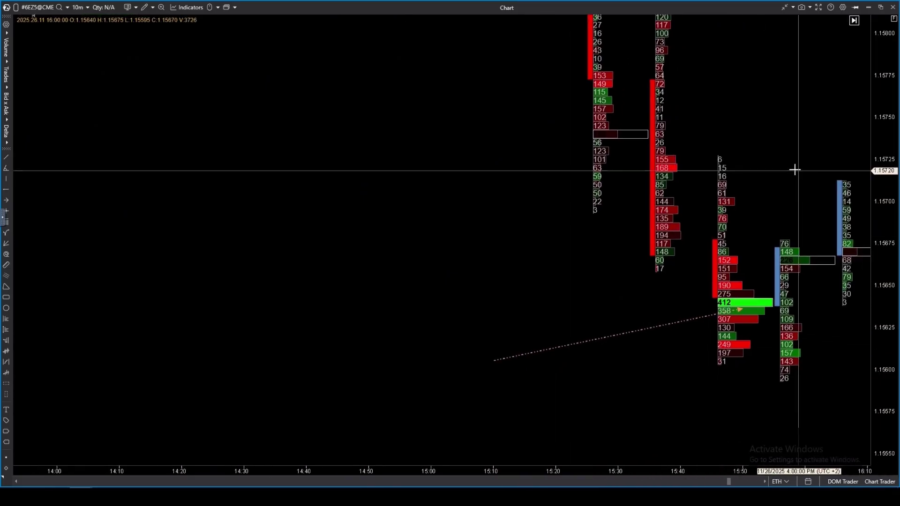
pyautogui.click(556, 356)
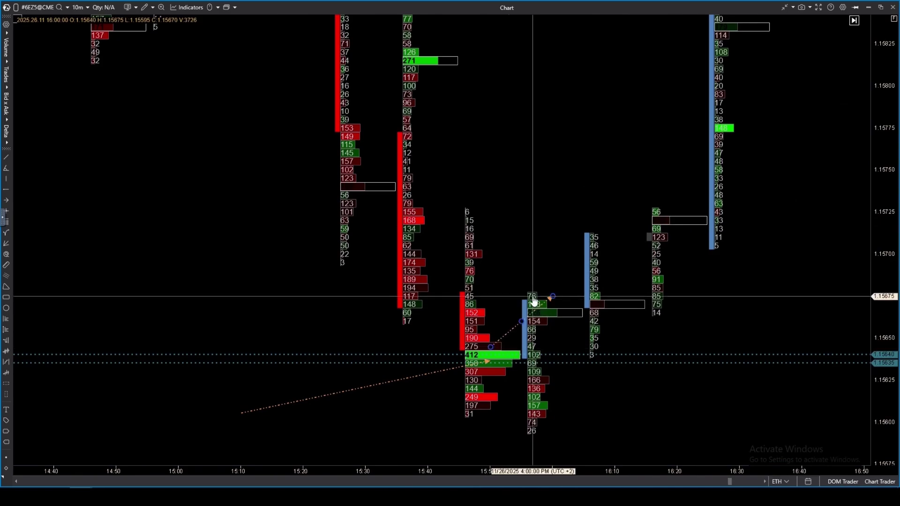
pyautogui.moveTo(621, 355); pyautogui.dragTo(734, 41)
# - Draw levels at 1.16070 and 1.16055 above the 17:10 highs and an arrow up from about 1.16060 to 1.16115 near 18:00
pyautogui.scroll(-10, 768, 283)
pyautogui.moveTo(451, 130); pyautogui.dragTo(446, 139)
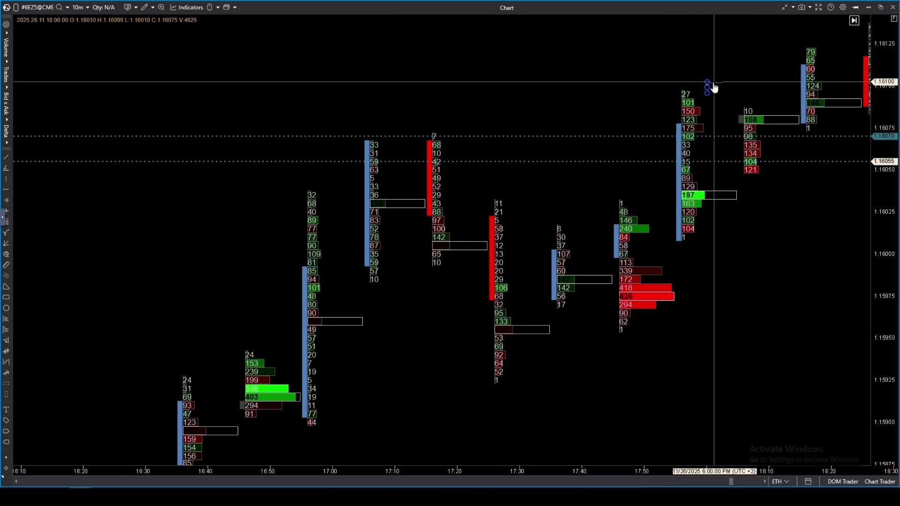
pyautogui.moveTo(714, 82); pyautogui.dragTo(799, 59)
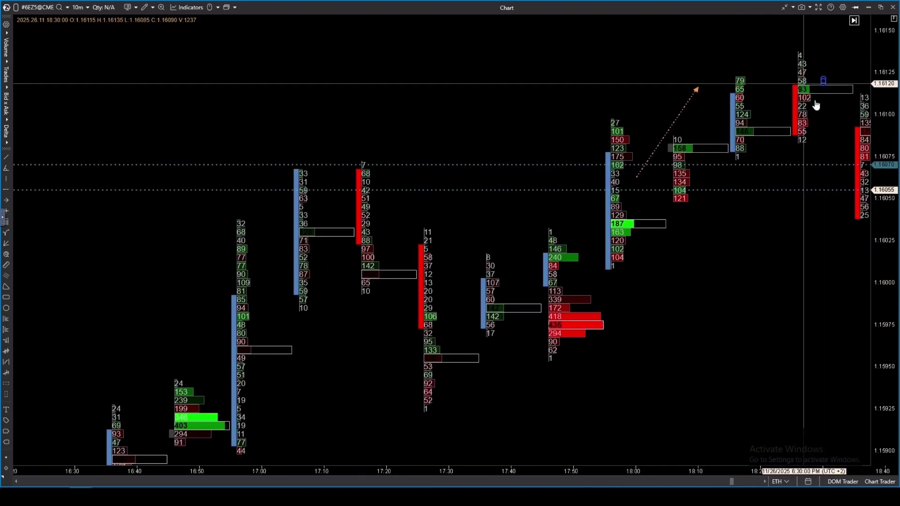
pyautogui.moveTo(816, 105); pyautogui.dragTo(426, 345)
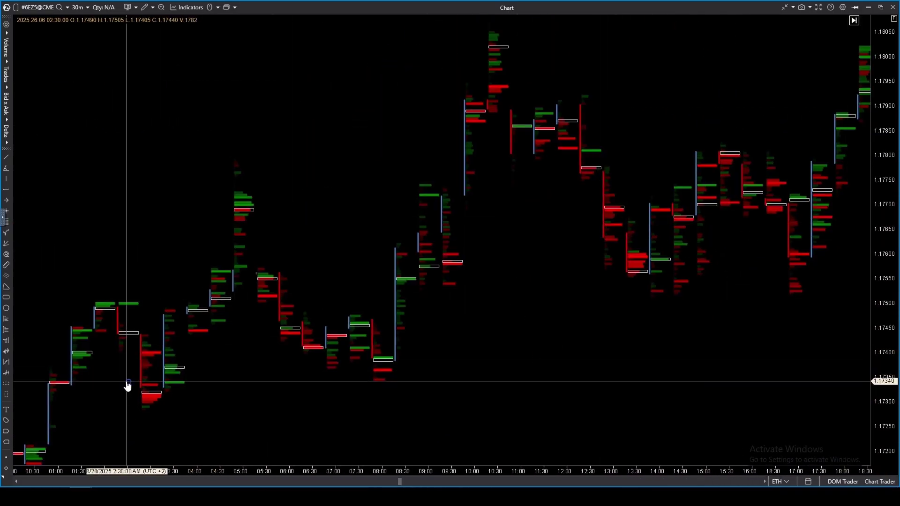
# - Draw rectangles around the heavy red clusters near 03:00 and 13:30 on 26 June, with levels at 1.17325, 1.17300, 1.17600 and 1.17550
pyautogui.moveTo(203, 388); pyautogui.dragTo(204, 390)
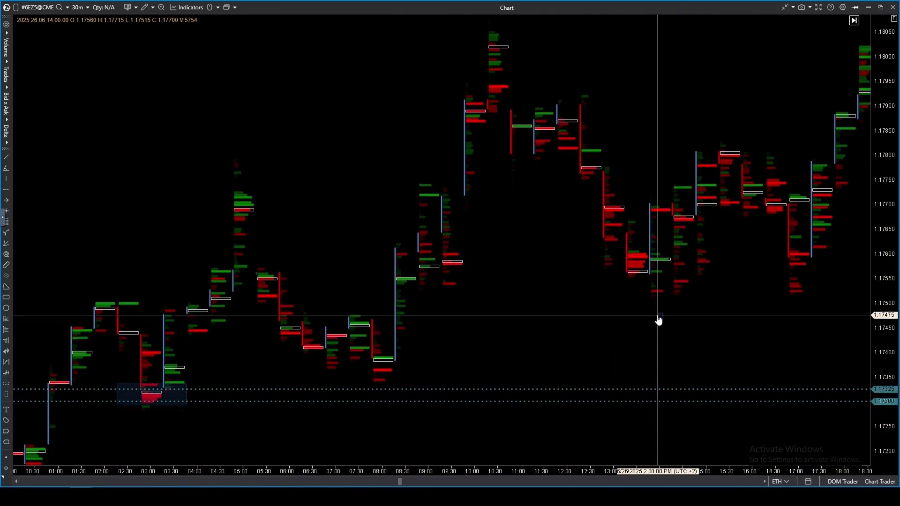
pyautogui.moveTo(613, 245); pyautogui.dragTo(672, 275)
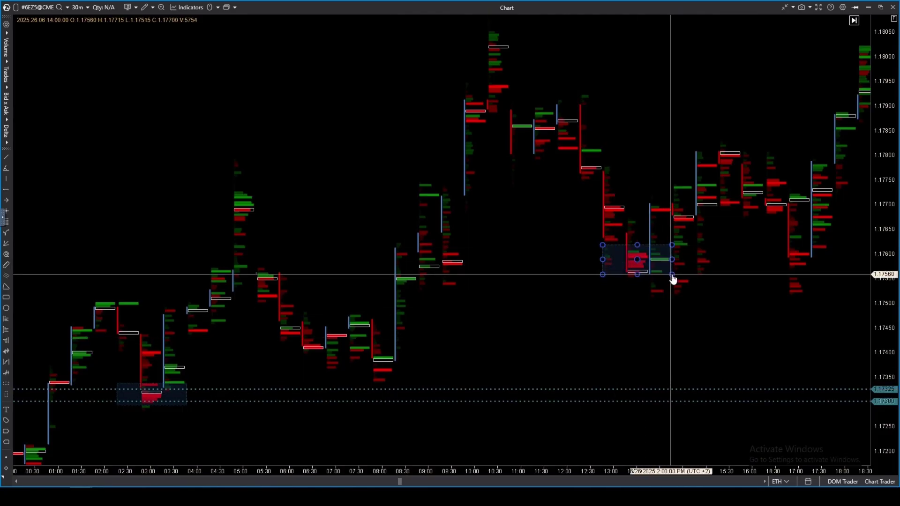
pyautogui.click(646, 279)
pyautogui.click(654, 253)
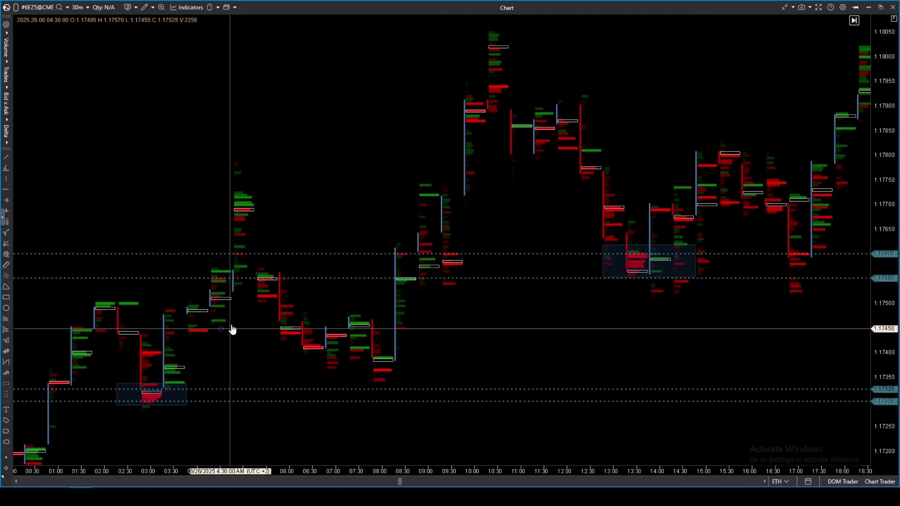
# - Draw upward arrows along the 26 June rises from about 03:00 to 04:30, 08:00 to 10:00, and 17:00 to 18:00
pyautogui.moveTo(159, 370); pyautogui.dragTo(211, 307)
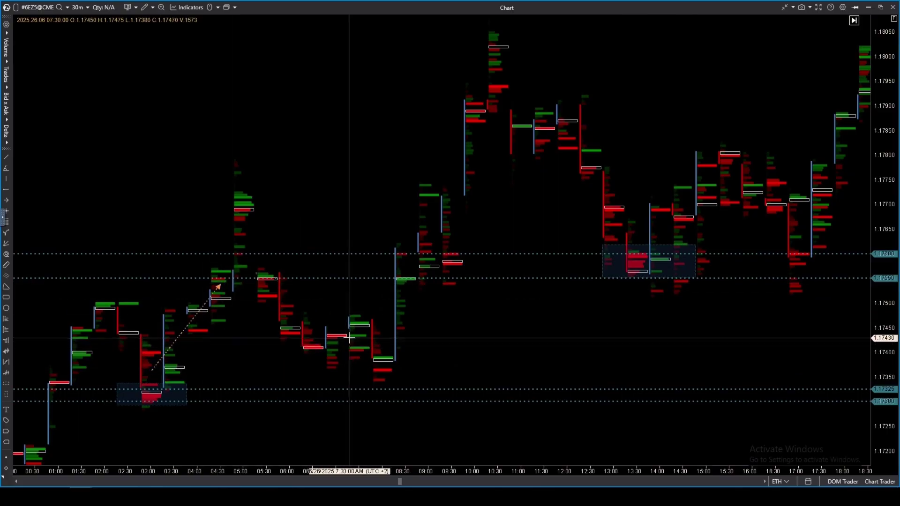
pyautogui.moveTo(427, 245); pyautogui.dragTo(475, 145)
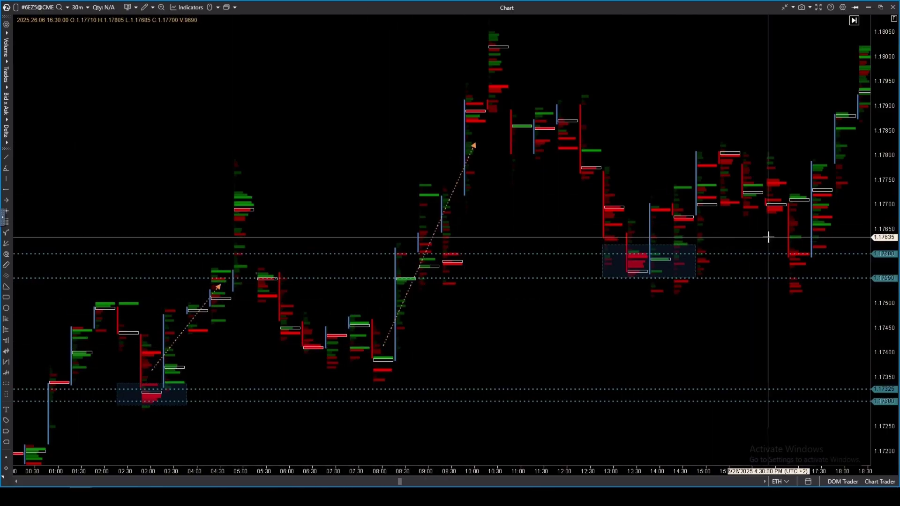
pyautogui.moveTo(800, 237); pyautogui.dragTo(845, 63)
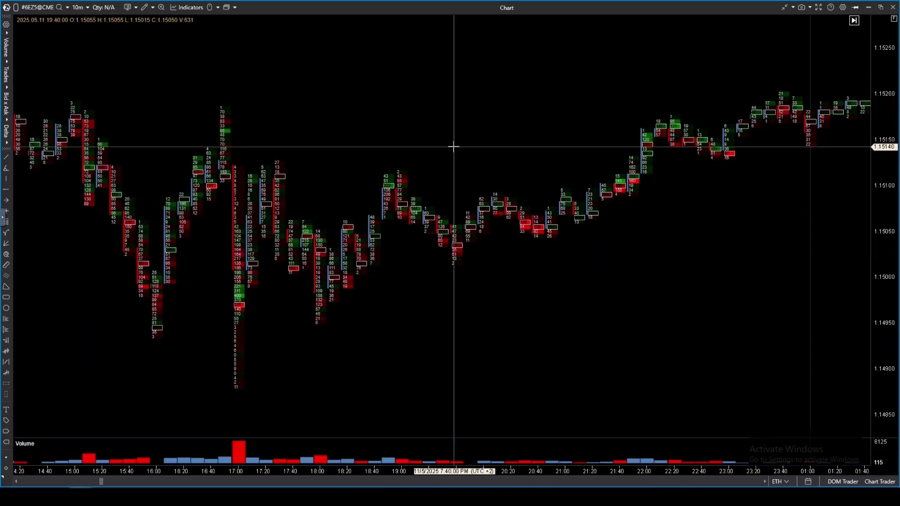
# - Mark 5 November with an arrow down to about 1.14930, a rectangle around the 17:00 cluster, and an arrow up from about 1.14975
pyautogui.moveTo(96, 203)
pyautogui.mouseDown()
pyautogui.moveTo(173, 272)
pyautogui.moveTo(209, 337)
pyautogui.mouseUp()
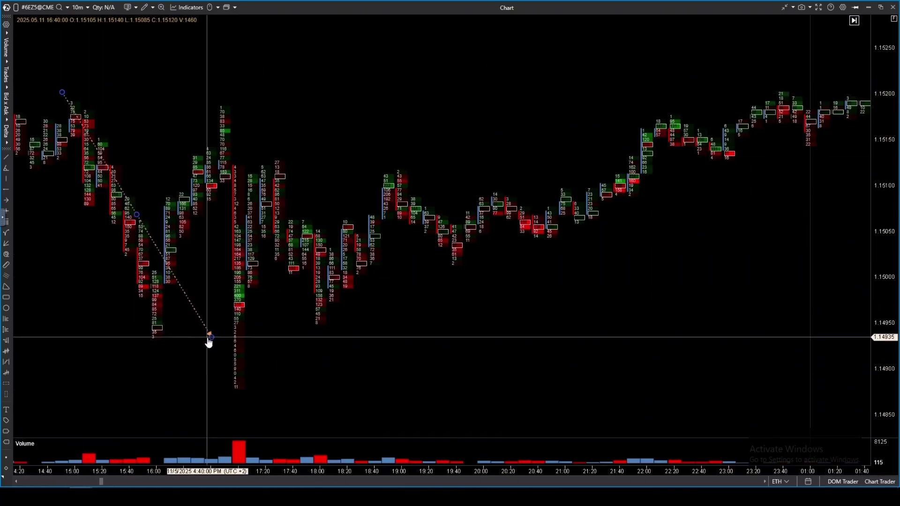
pyautogui.moveTo(219, 174)
pyautogui.mouseDown()
pyautogui.moveTo(250, 341)
pyautogui.moveTo(251, 396)
pyautogui.moveTo(259, 393)
pyautogui.mouseUp()
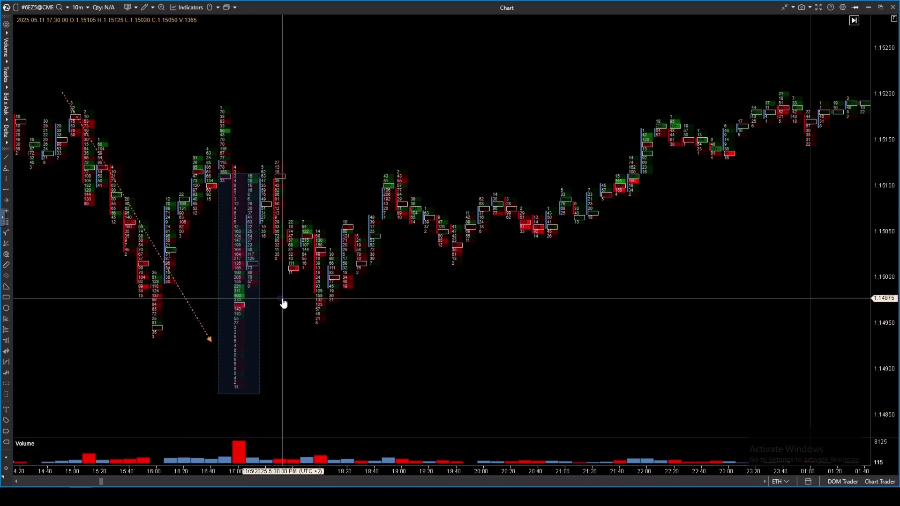
pyautogui.moveTo(280, 298); pyautogui.dragTo(769, 100)
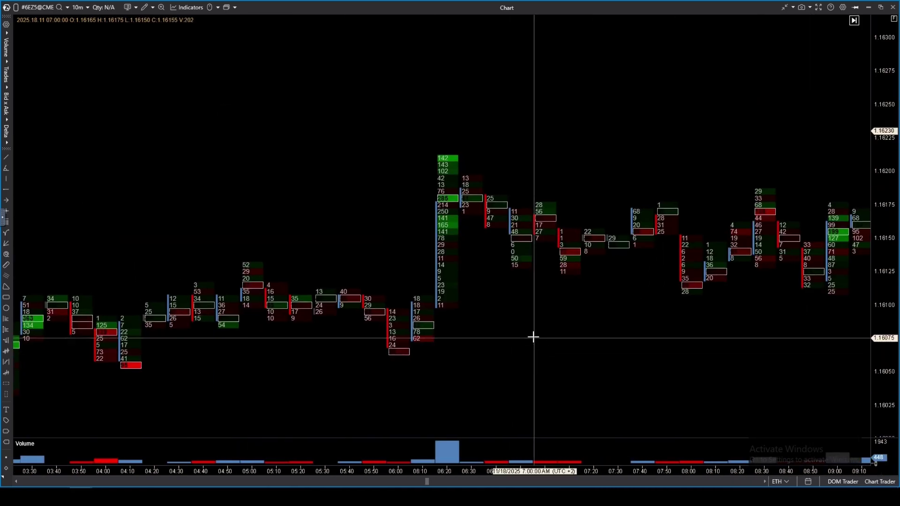
# - Draw a horizontal level at 1.16210 along the top of the 06:20 cluster on 18 November
pyautogui.moveTo(533, 337); pyautogui.dragTo(479, 337)
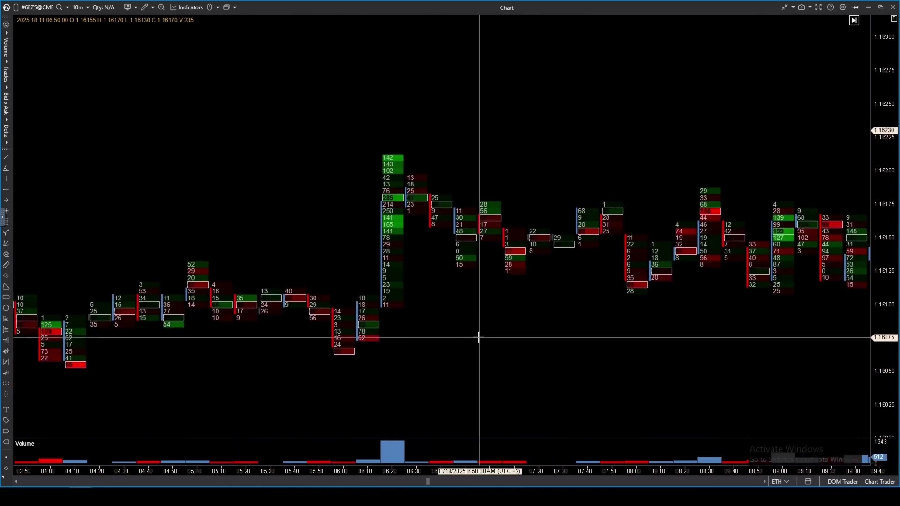
pyautogui.click(417, 165)
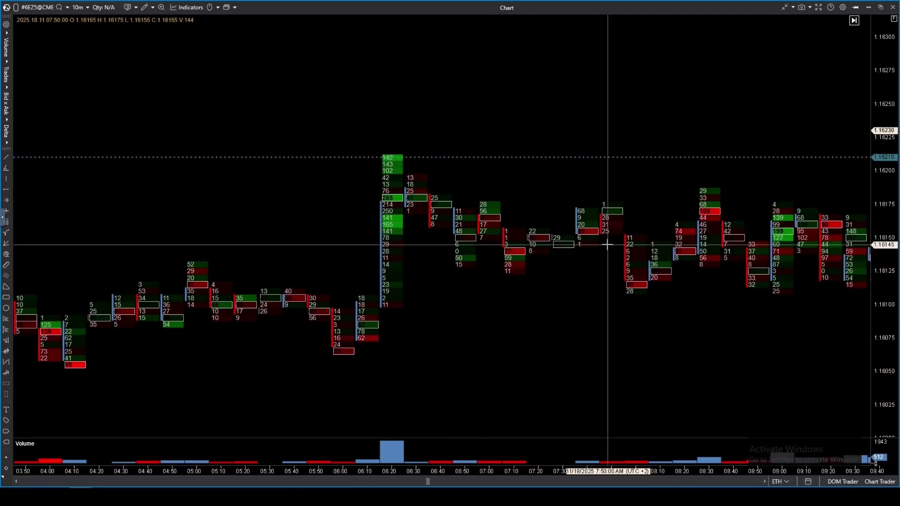
pyautogui.moveTo(610, 169); pyautogui.dragTo(514, 170)
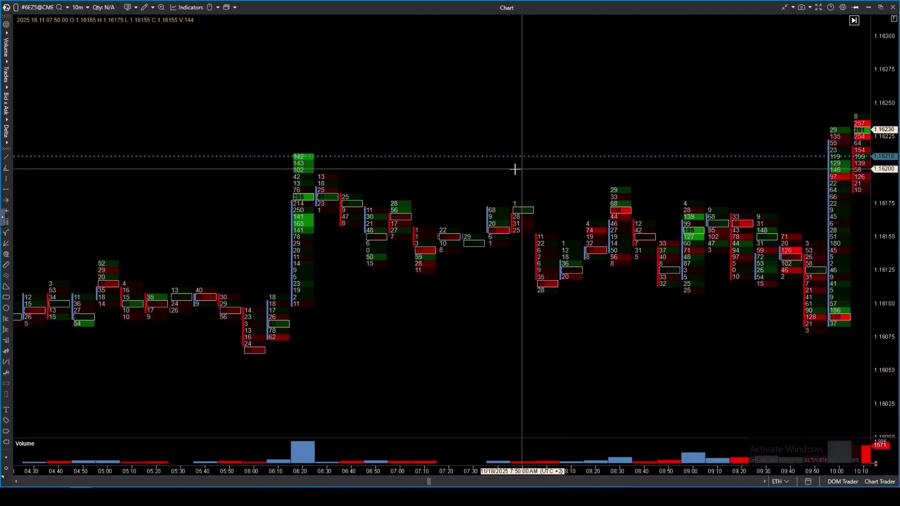